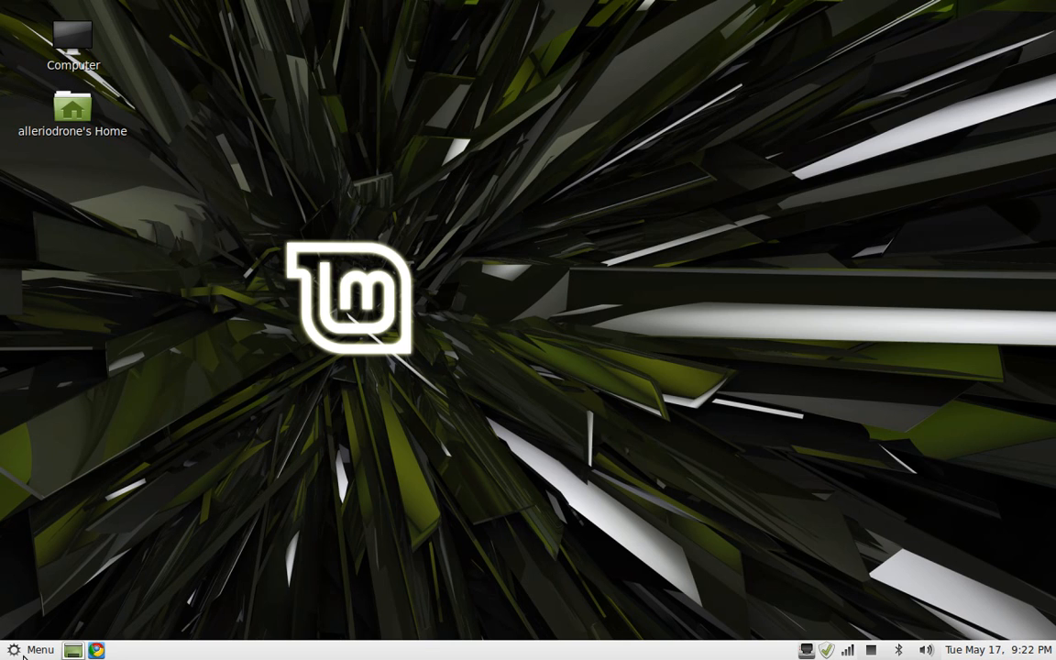
{"action": "left_click", "coordinate": [24, 653]}
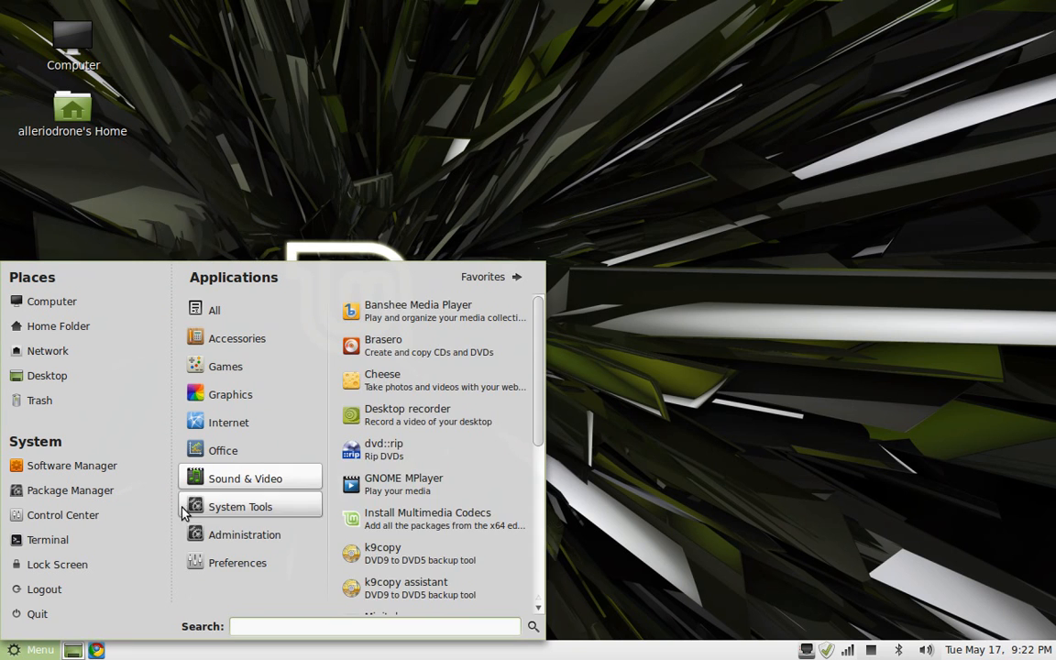
{"action": "mouse_move", "coordinate": [237, 563]}
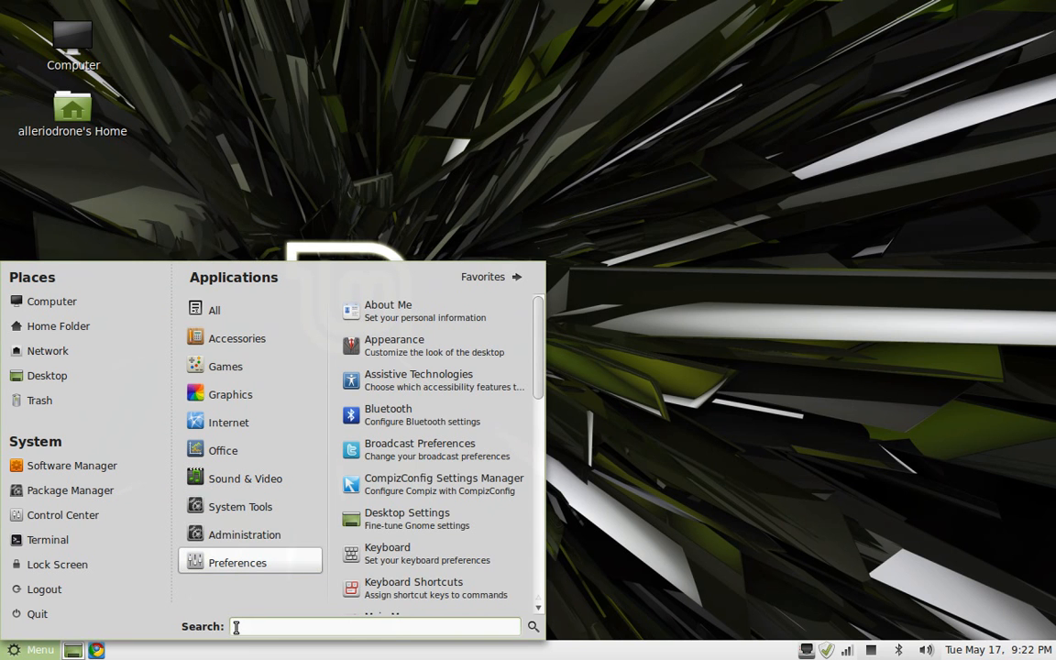
{"action": "type", "text": "sca"}
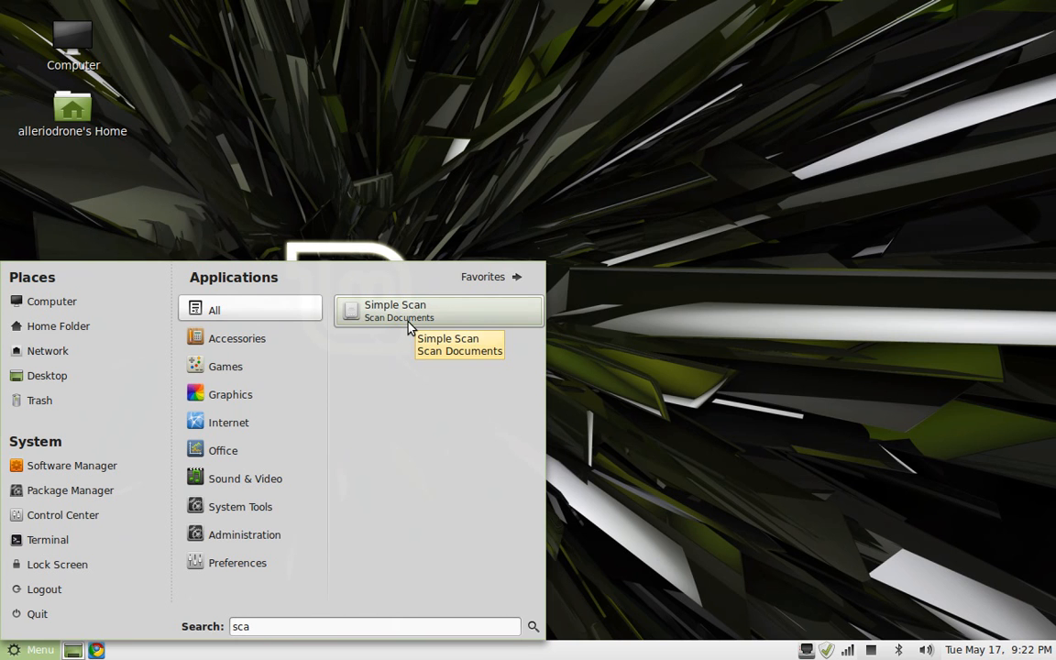
{"action": "left_click", "coordinate": [263, 622]}
{"action": "type", "text": "sca"}
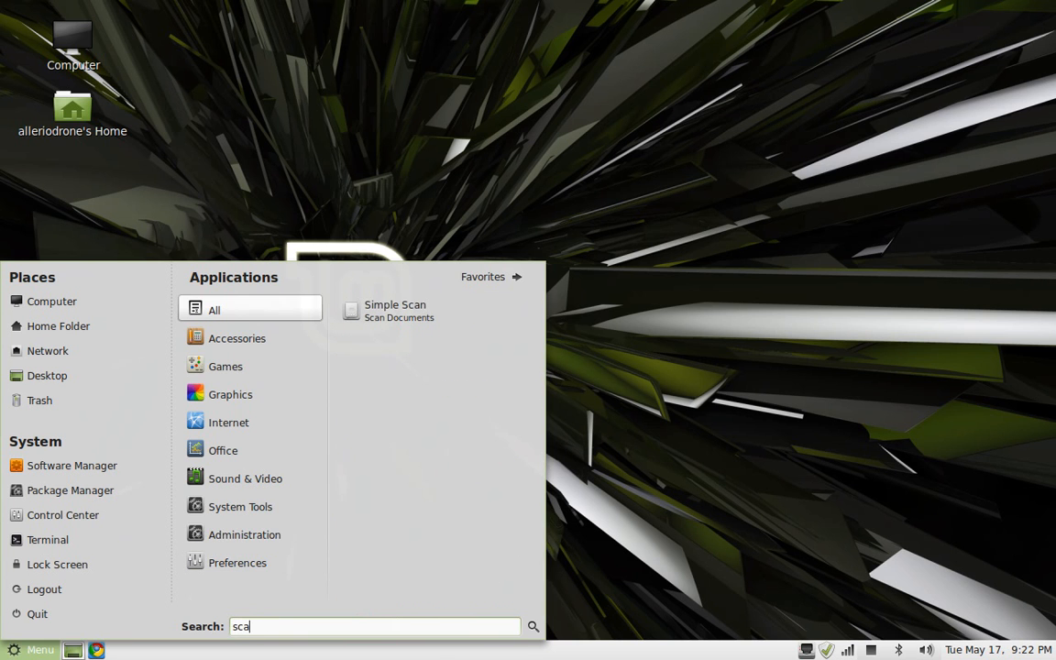
{"action": "left_click", "coordinate": [442, 318]}
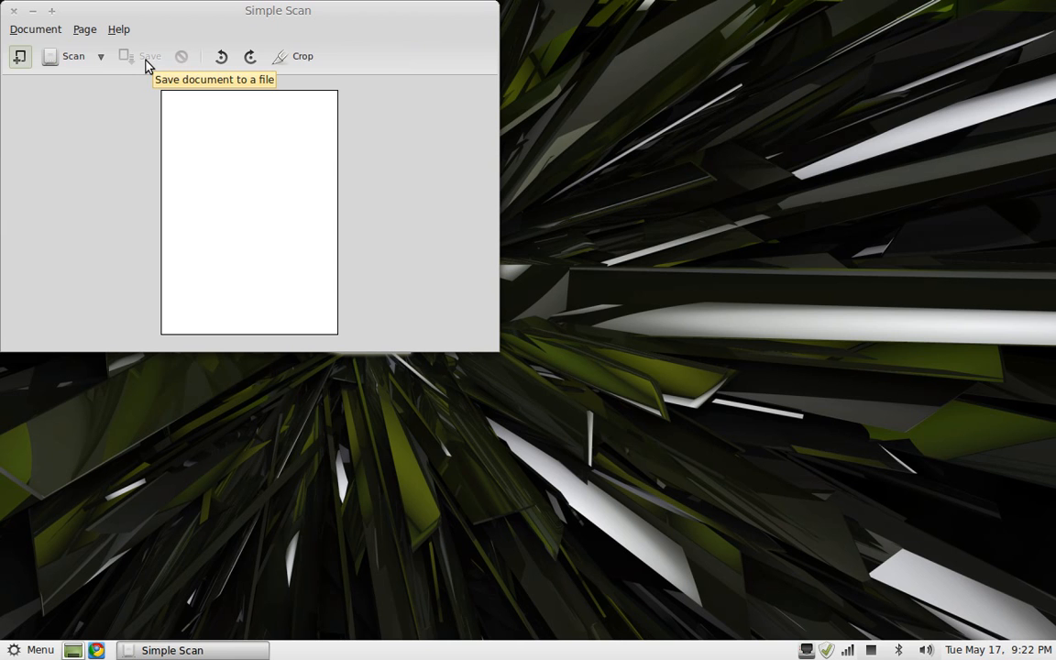
{"action": "left_click", "coordinate": [13, 12]}
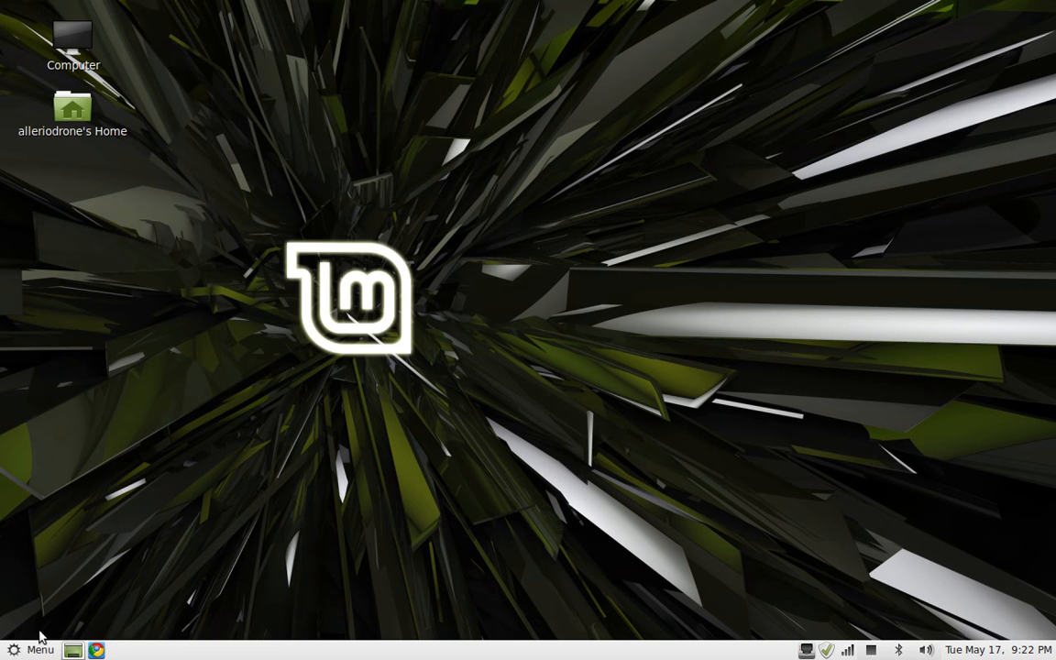
Launch GIMP Image Editor from the Graphics applications in the menu
{"action": "left_click", "coordinate": [31, 651]}
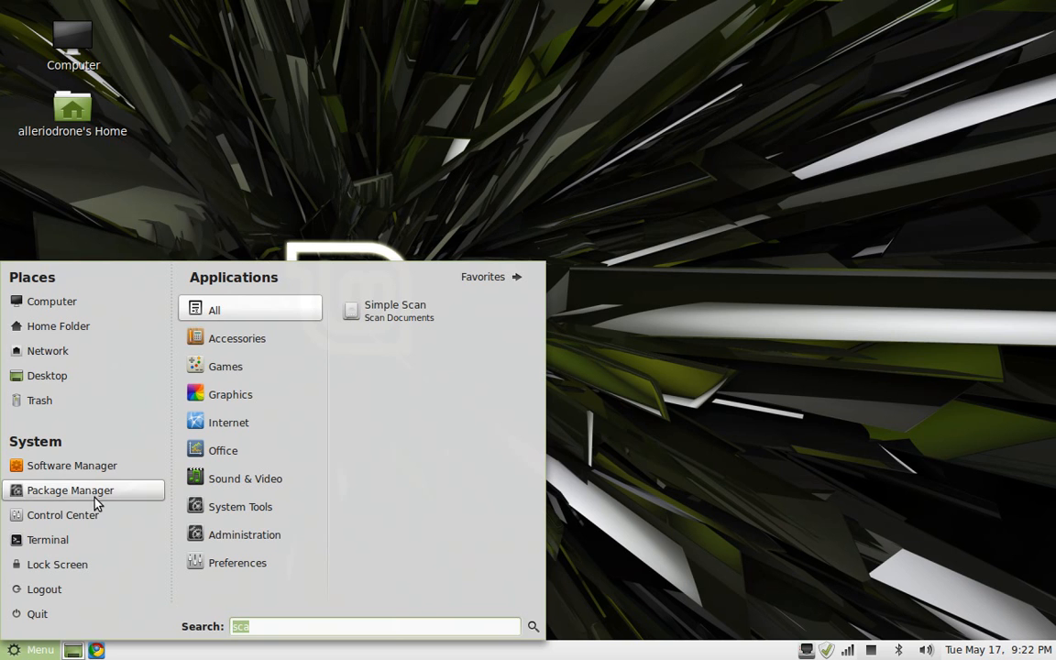
{"action": "mouse_move", "coordinate": [225, 392]}
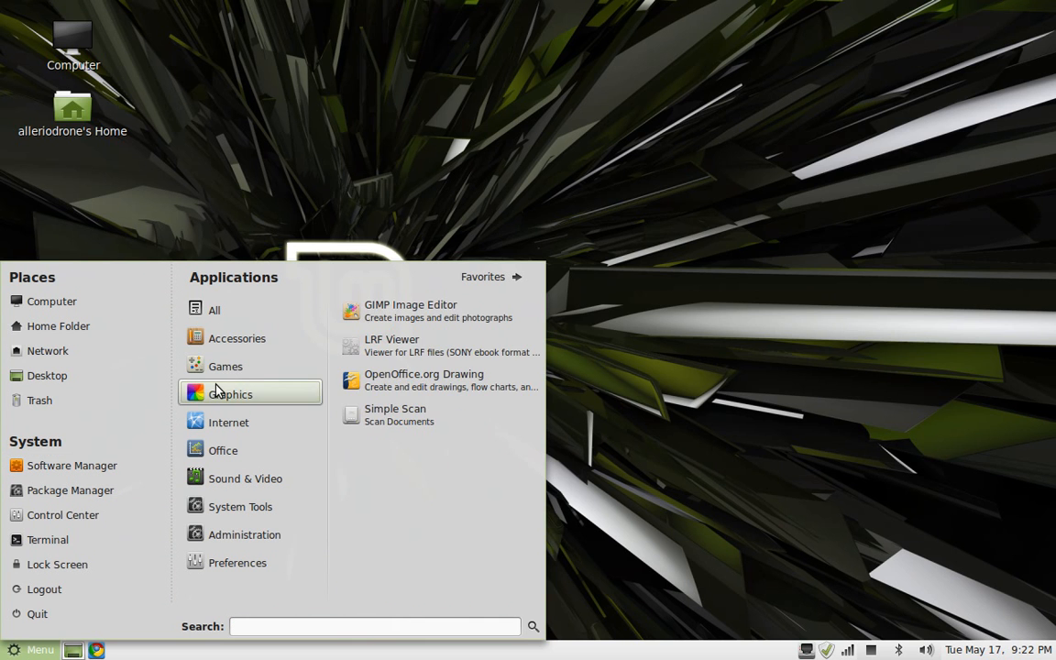
{"action": "mouse_move", "coordinate": [293, 370]}
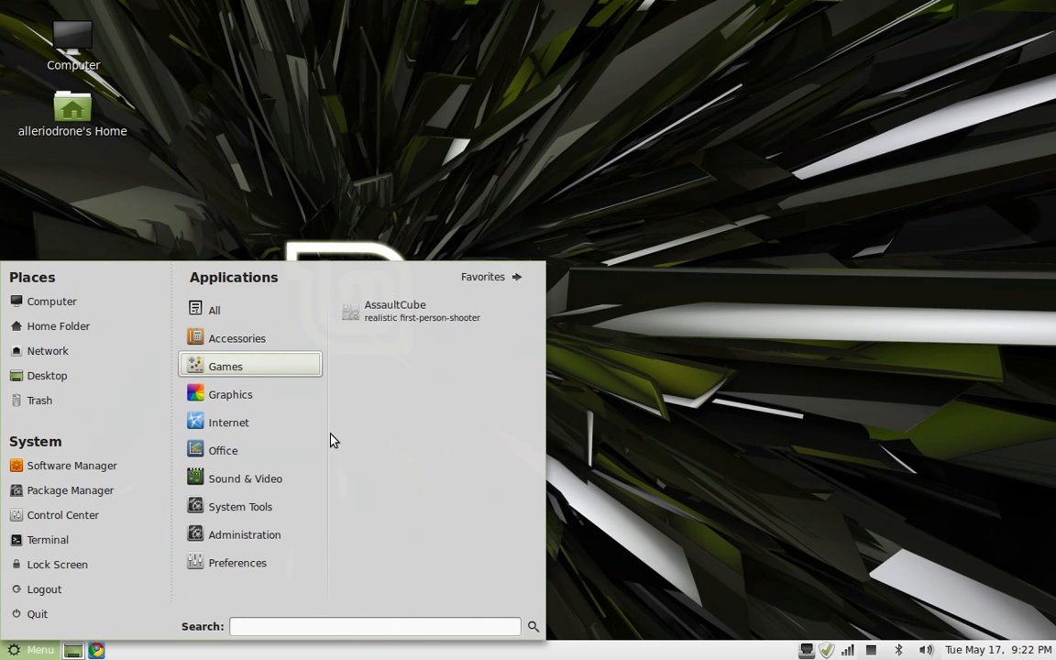
{"action": "mouse_move", "coordinate": [299, 398]}
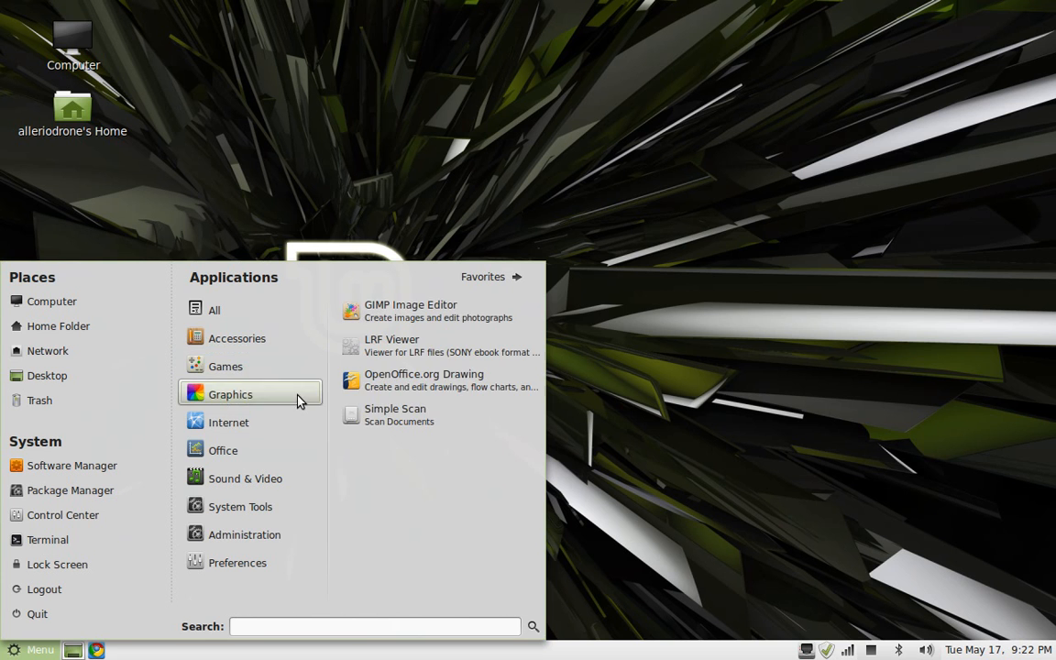
{"action": "left_click", "coordinate": [372, 313]}
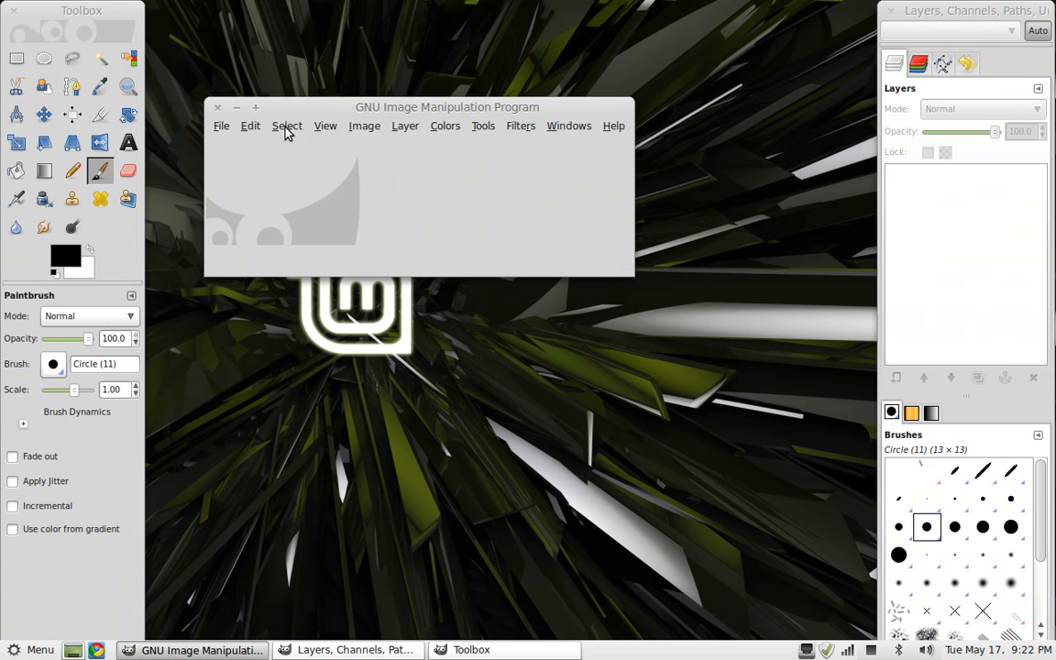
Open the image logo trys.jpg from the Pictures folder
{"action": "left_click", "coordinate": [222, 130]}
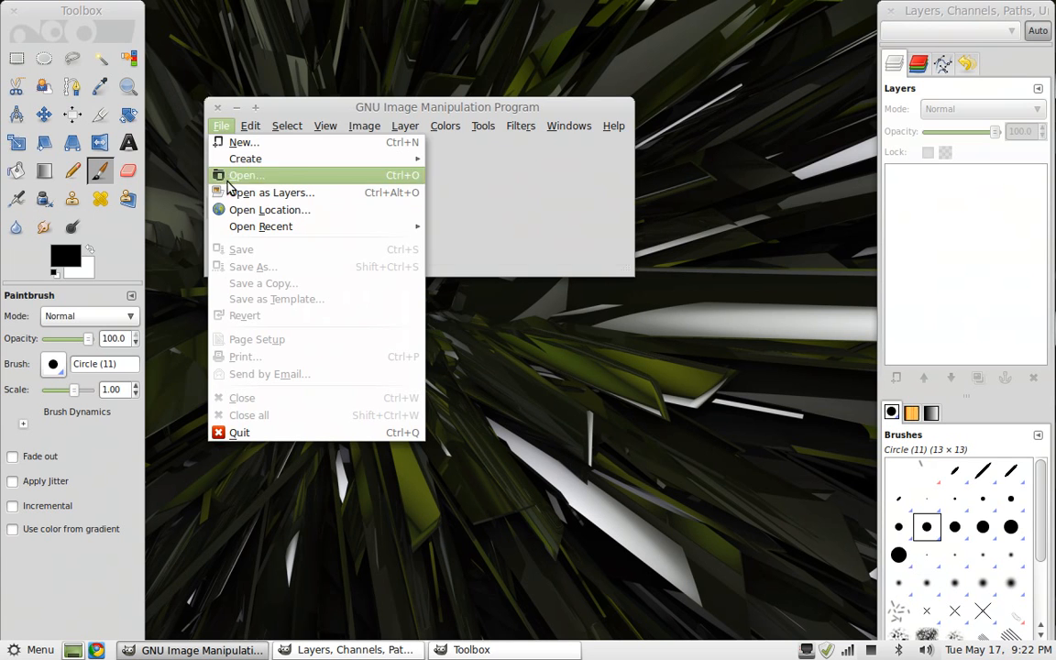
{"action": "left_click", "coordinate": [233, 176]}
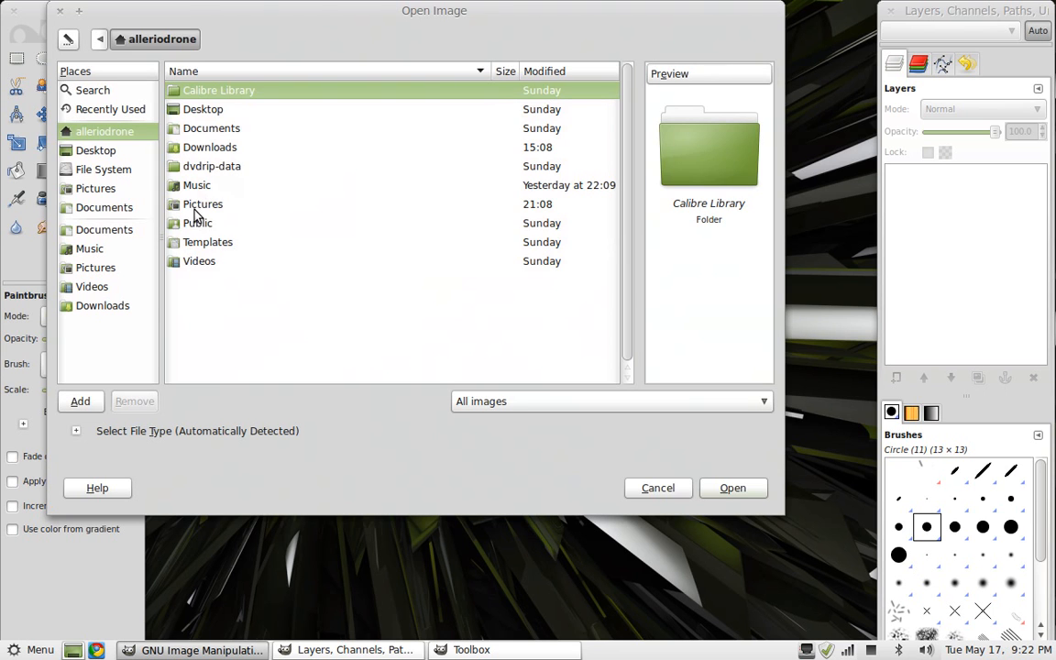
{"action": "double_click", "coordinate": [181, 209]}
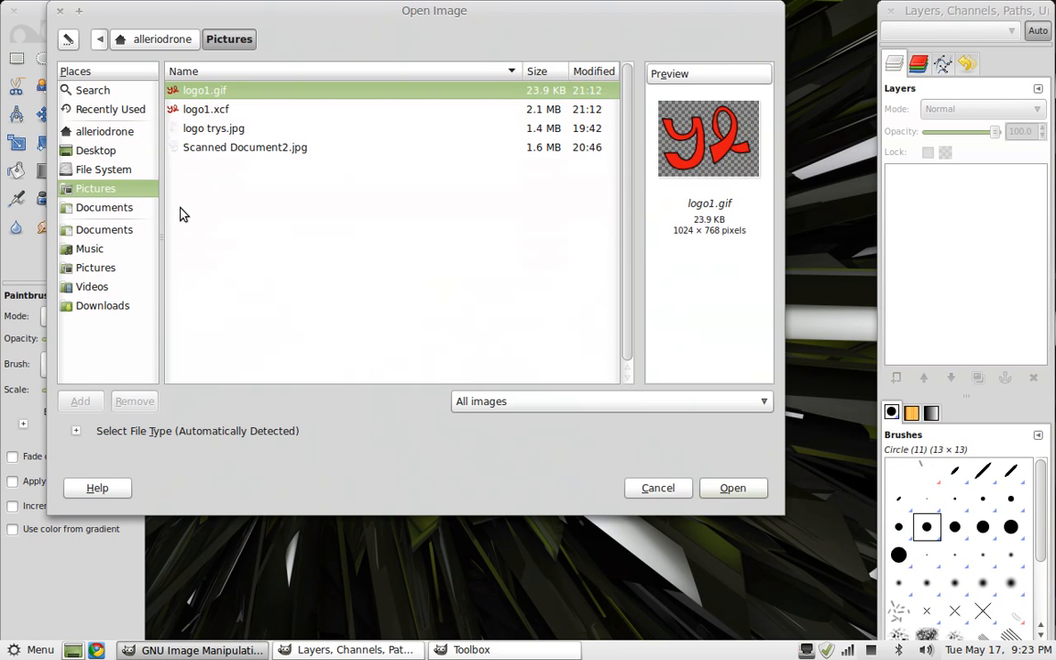
{"action": "double_click", "coordinate": [216, 130]}
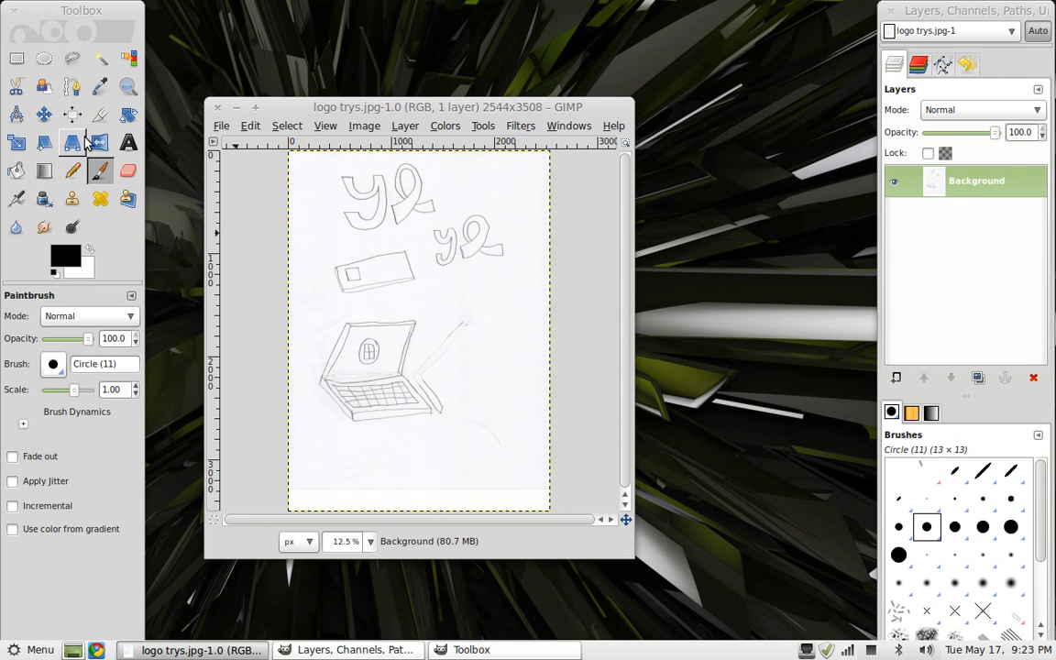
Select the top-left yl lettering sketch with a rectangle of about 968 × 704 px and copy it
{"action": "left_click", "coordinate": [16, 58]}
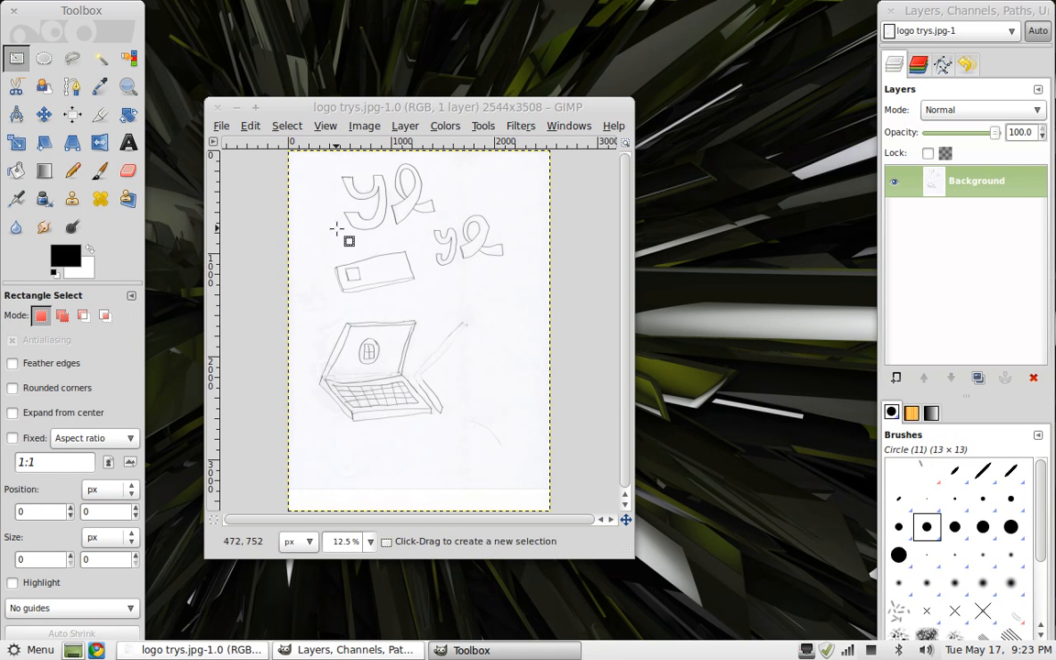
{"action": "left_click_drag", "start_coordinate": [339, 232], "coordinate": [438, 160]}
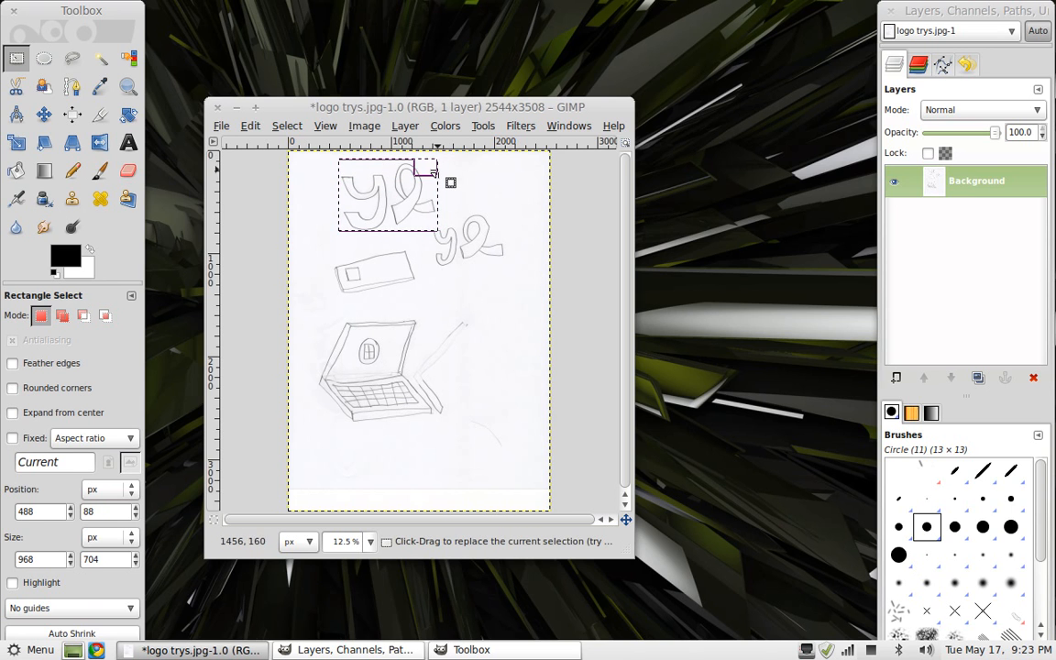
{"action": "right_click", "coordinate": [385, 196]}
{"action": "mouse_move", "coordinate": [403, 209]}
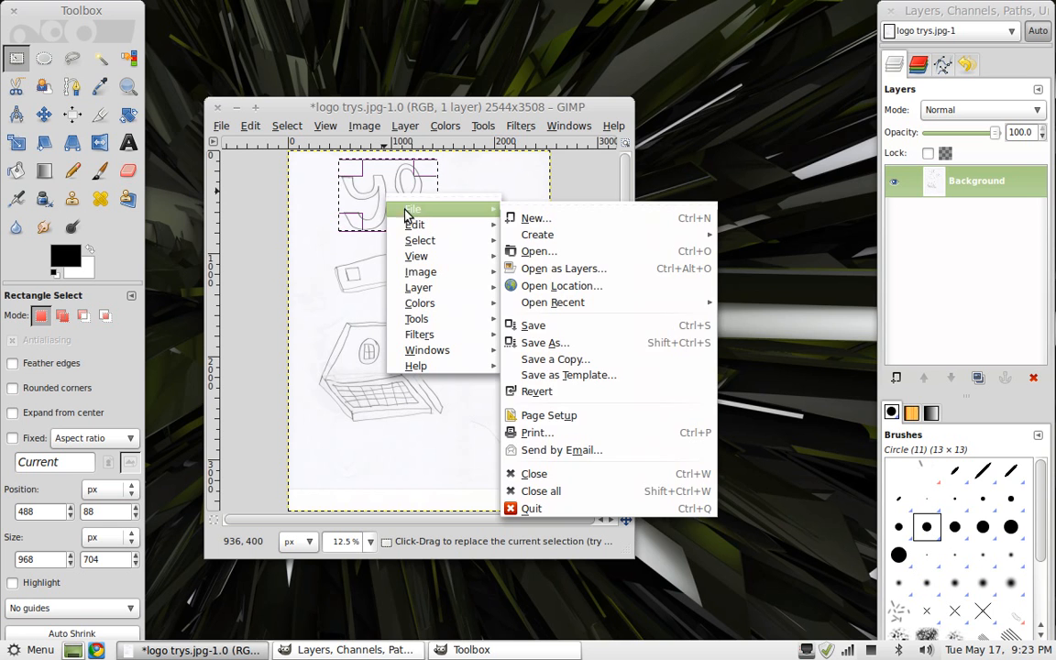
{"action": "mouse_move", "coordinate": [423, 236]}
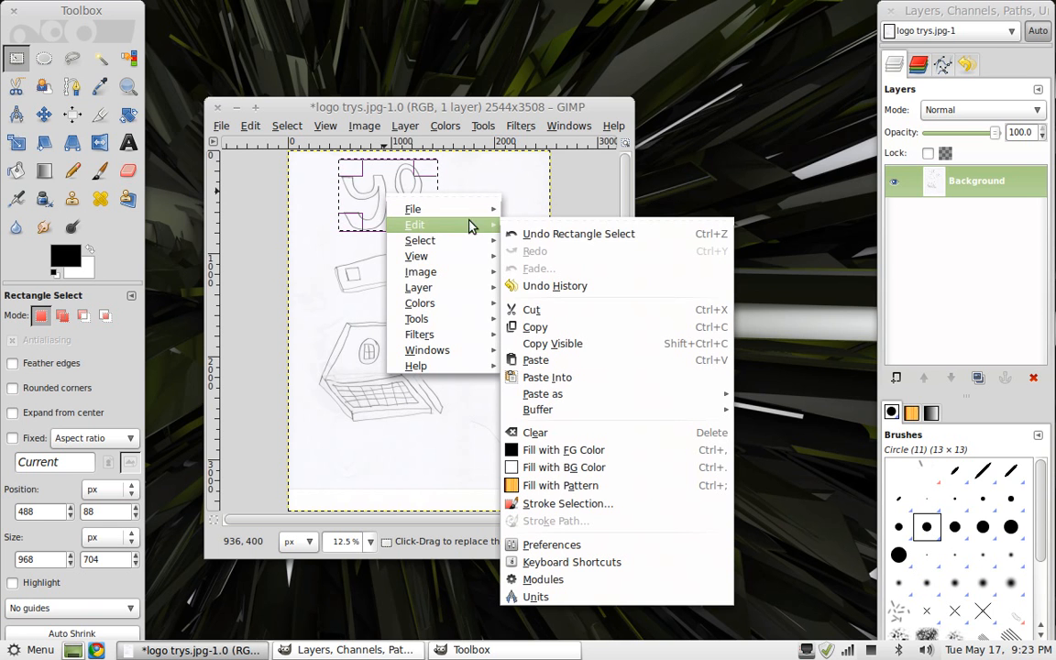
{"action": "left_click", "coordinate": [550, 323]}
Create a new image using the 1024x768 template
{"action": "left_click", "coordinate": [219, 128]}
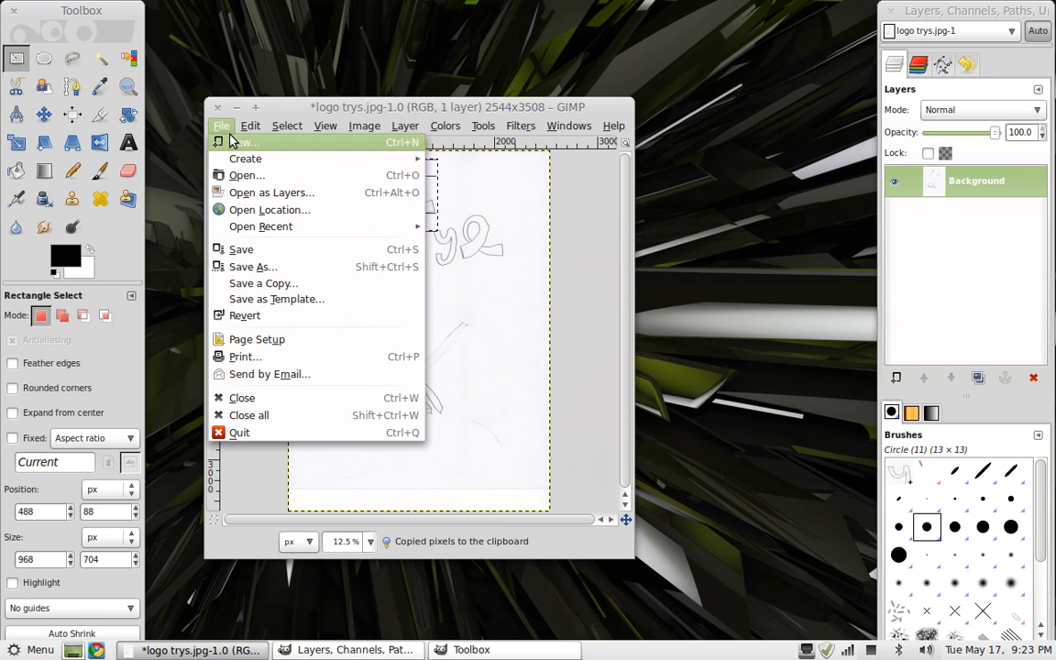
{"action": "left_click", "coordinate": [253, 147]}
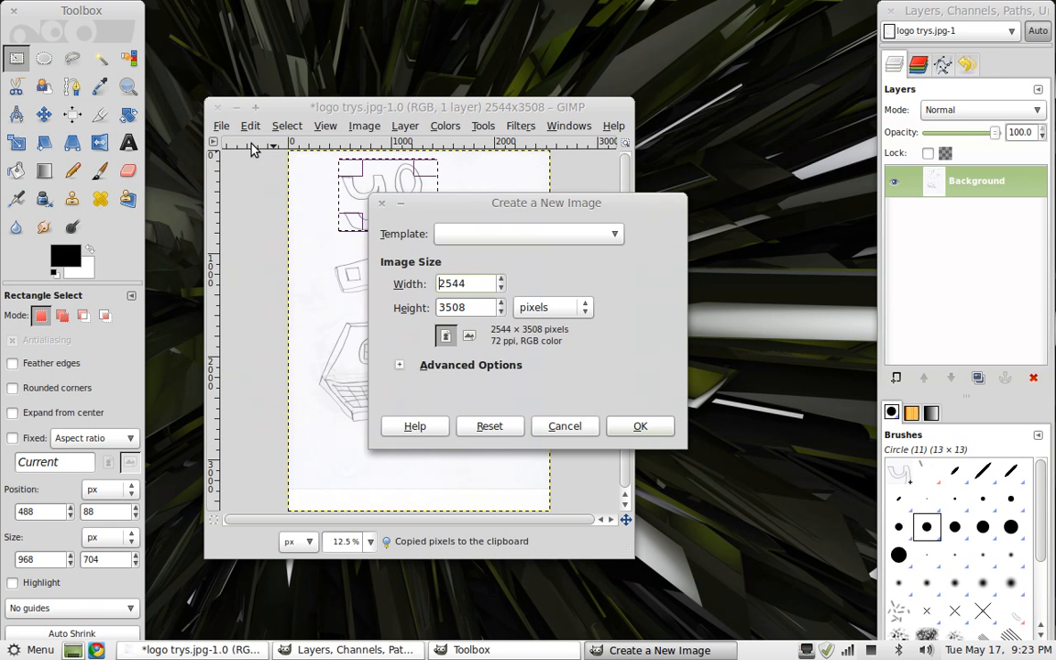
{"action": "left_click", "coordinate": [532, 234]}
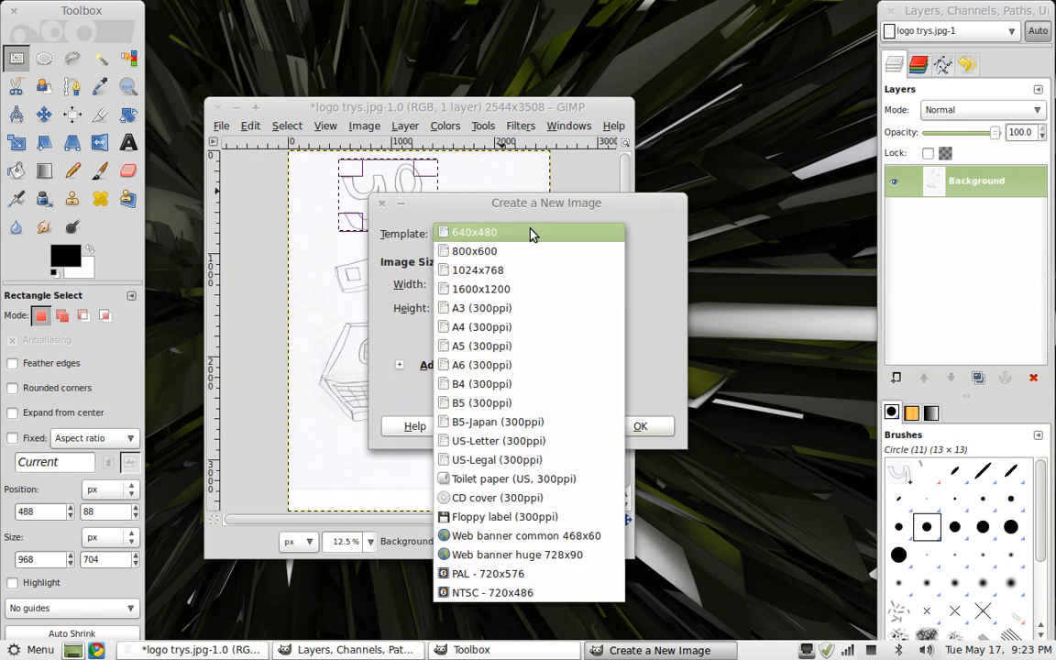
{"action": "left_click", "coordinate": [523, 272]}
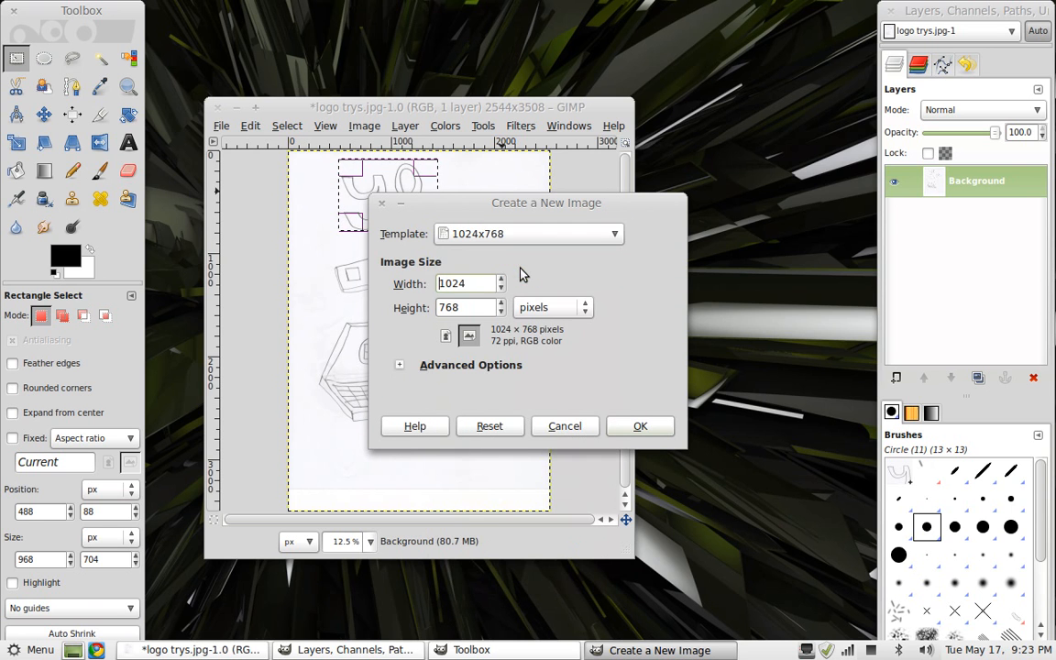
{"action": "left_click", "coordinate": [656, 435]}
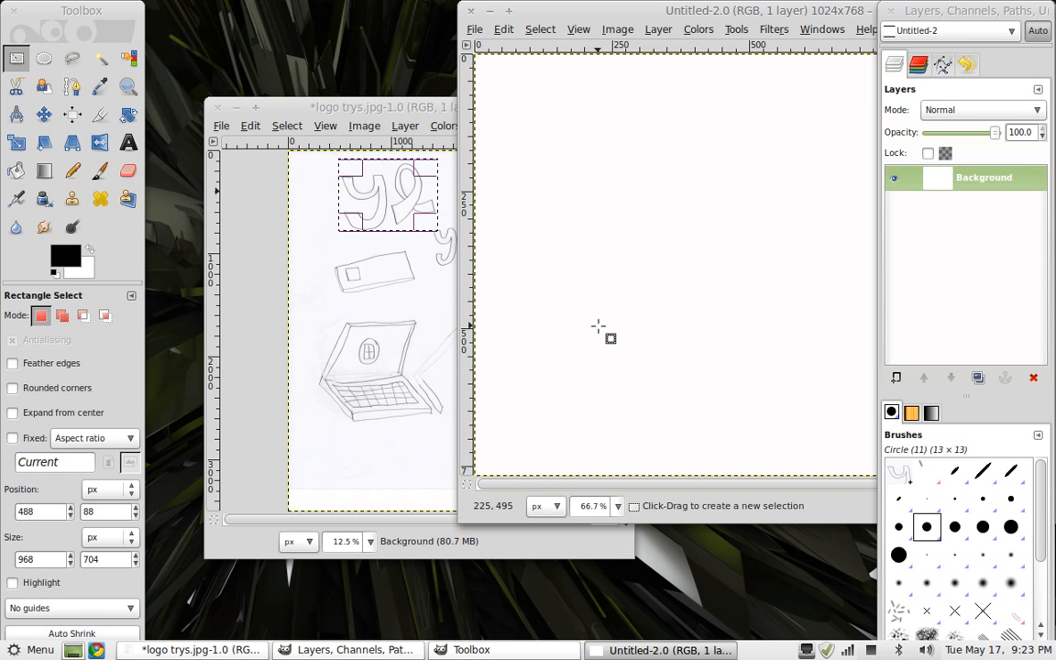
Paste the copied lettering into the new image and turn the floating selection into a new layer
{"action": "key", "text": "ctrl+v"}
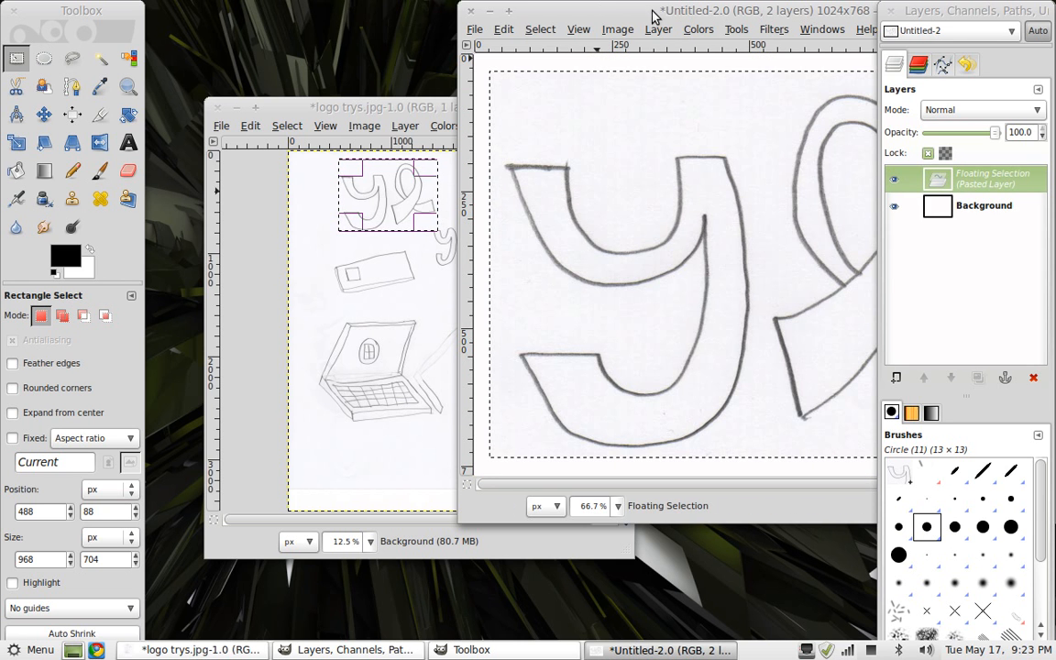
{"action": "left_click_drag", "start_coordinate": [648, 11], "coordinate": [383, 13]}
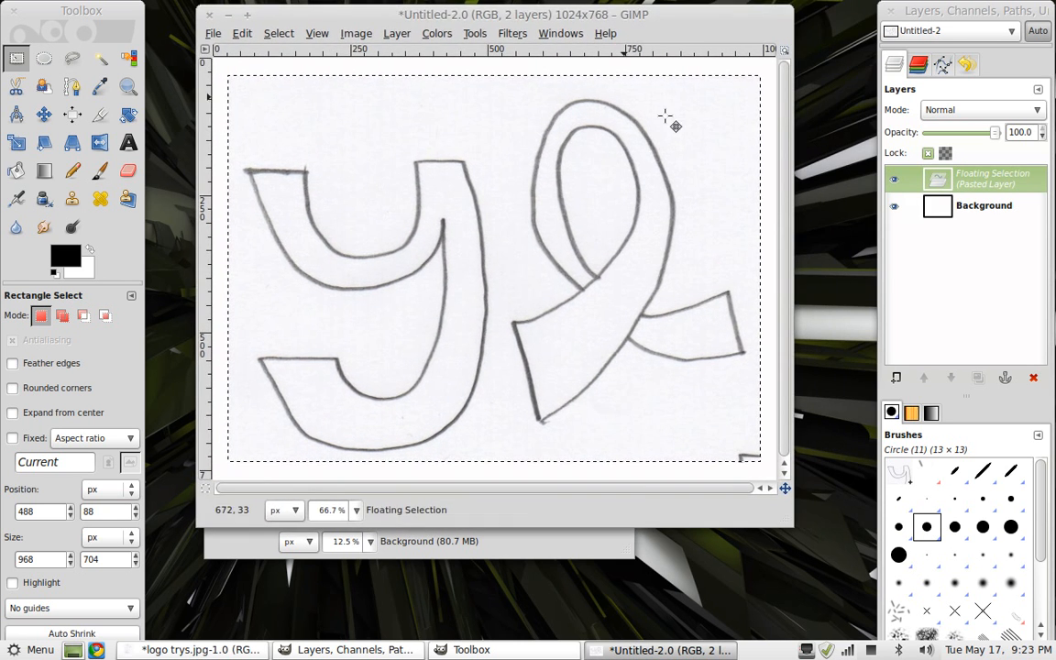
{"action": "right_click", "coordinate": [931, 259]}
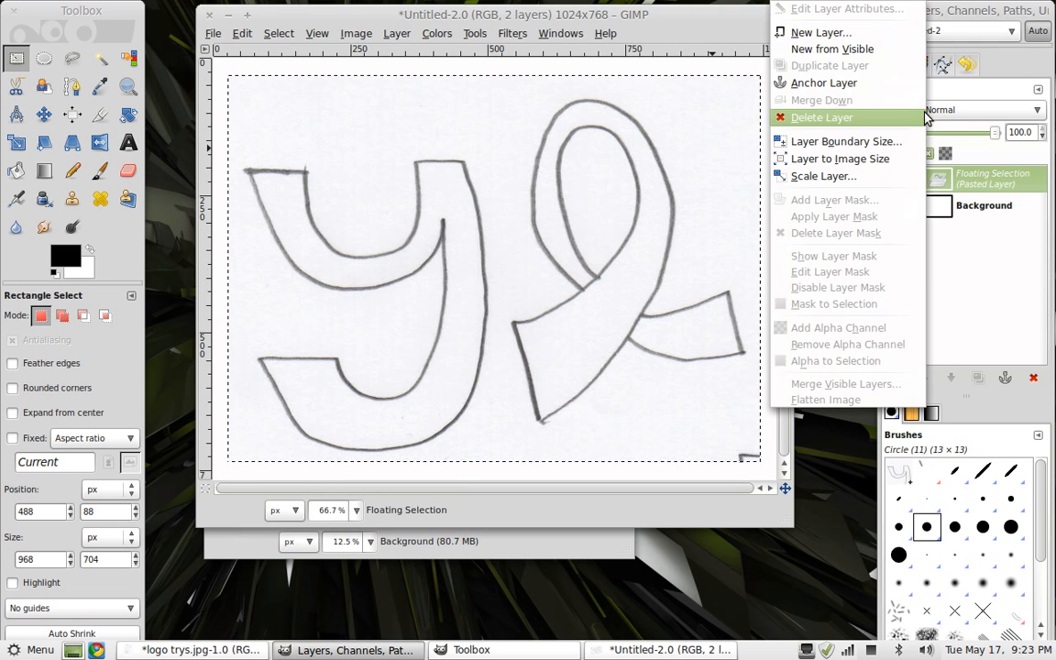
{"action": "left_click", "coordinate": [886, 39]}
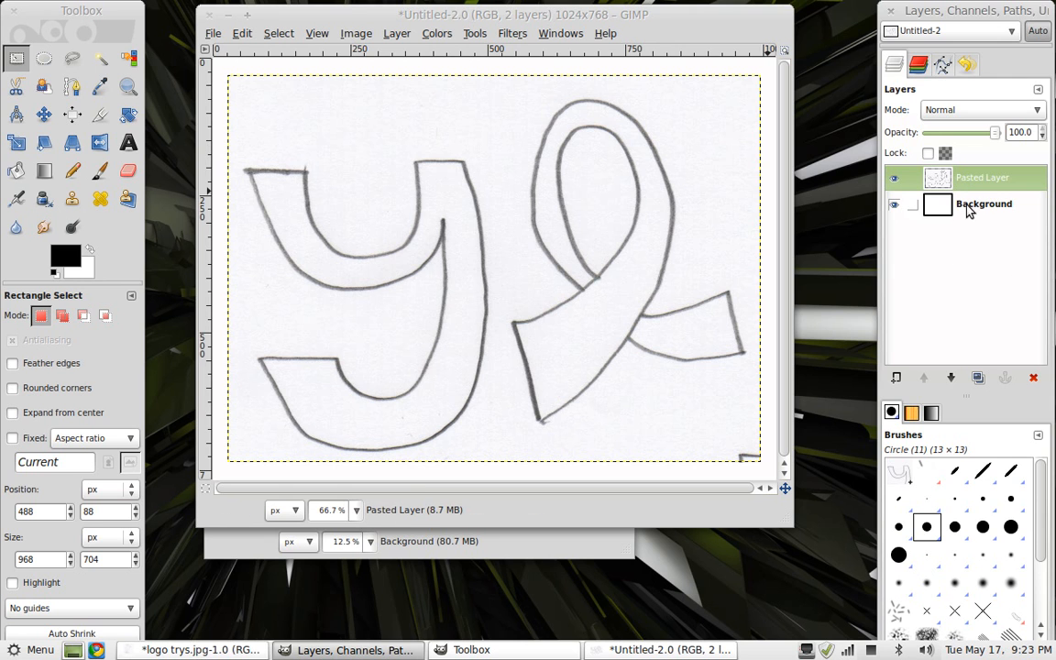
Add a new transparent layer named foreground
{"action": "right_click", "coordinate": [943, 259]}
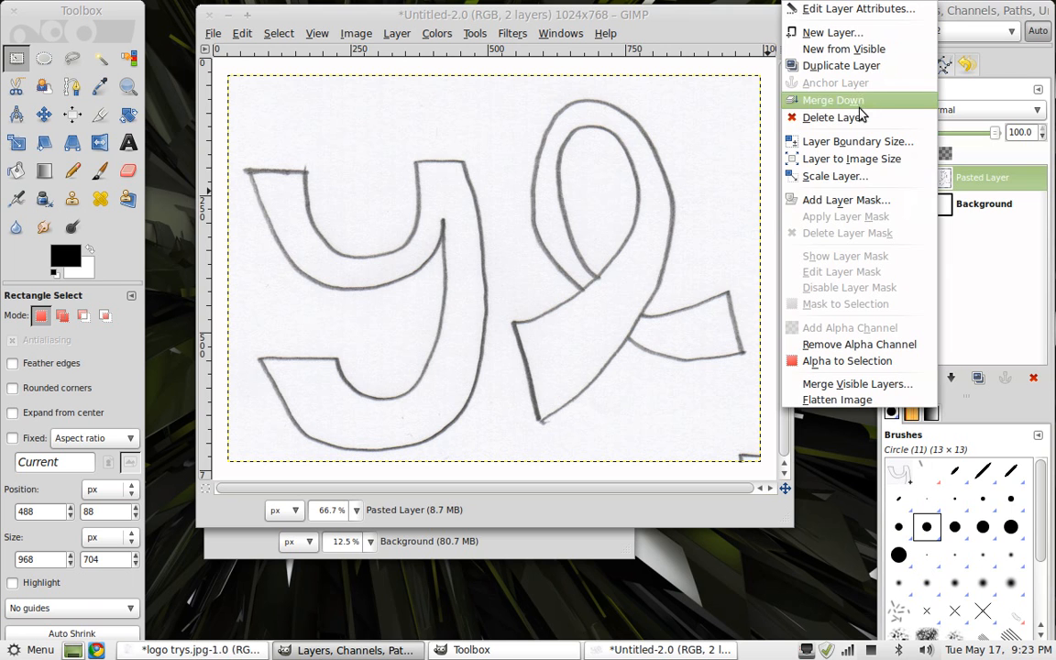
{"action": "left_click", "coordinate": [830, 32]}
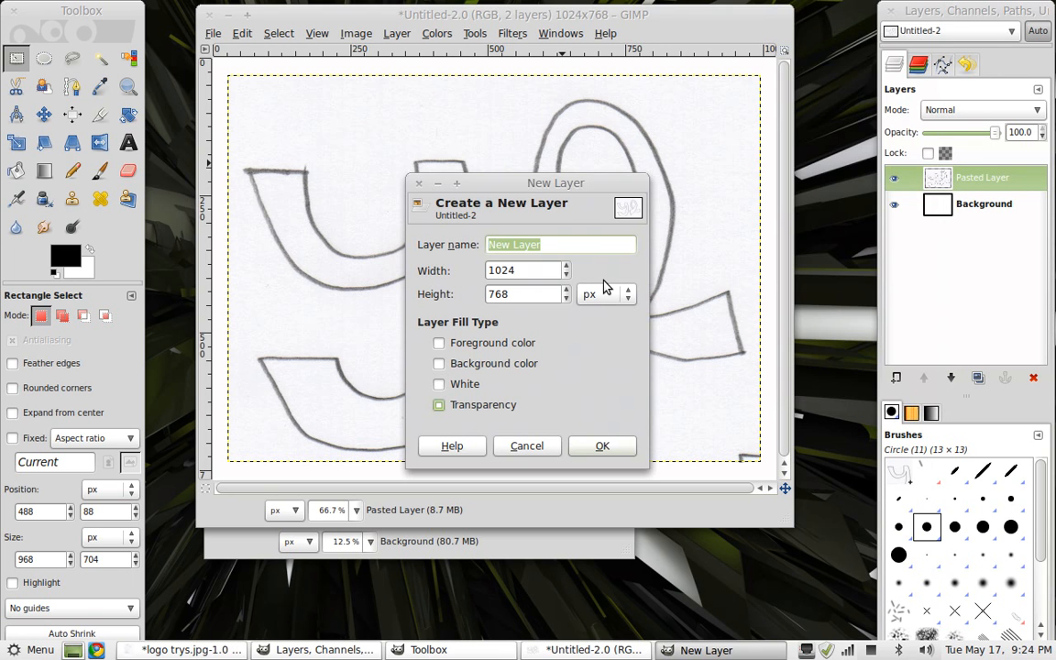
{"action": "type", "text": "foreground"}
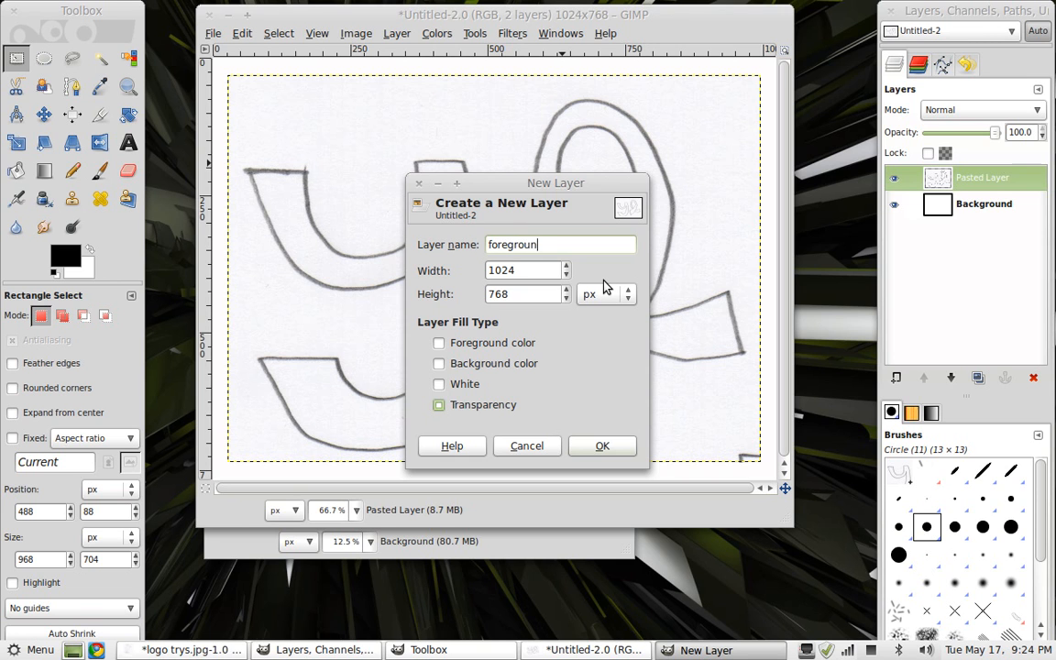
{"action": "left_click", "coordinate": [603, 445]}
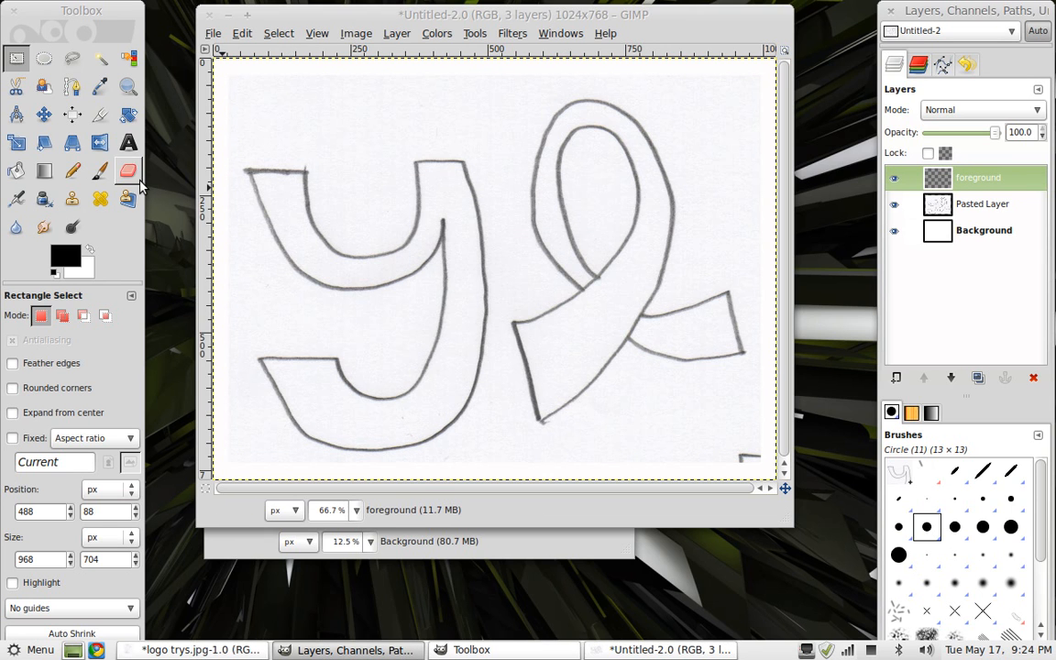
With the Paths tool, start tracing the y's upper right arm, placing anchors along its top edge and down the inner stroke, adjusting the curve
{"action": "left_click", "coordinate": [74, 88]}
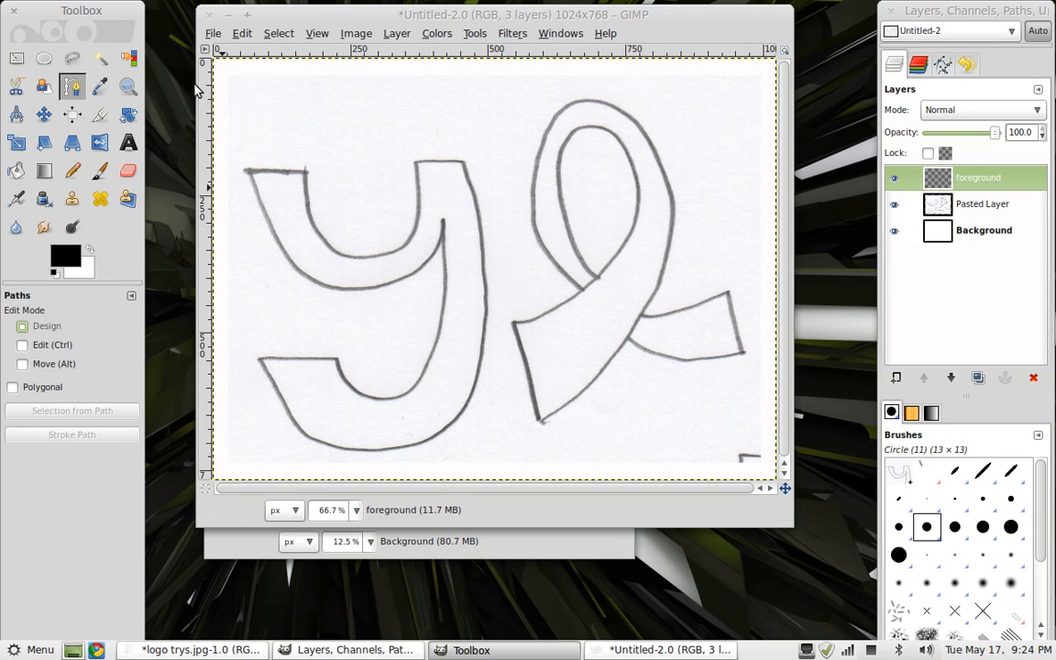
{"action": "left_click", "coordinate": [463, 162]}
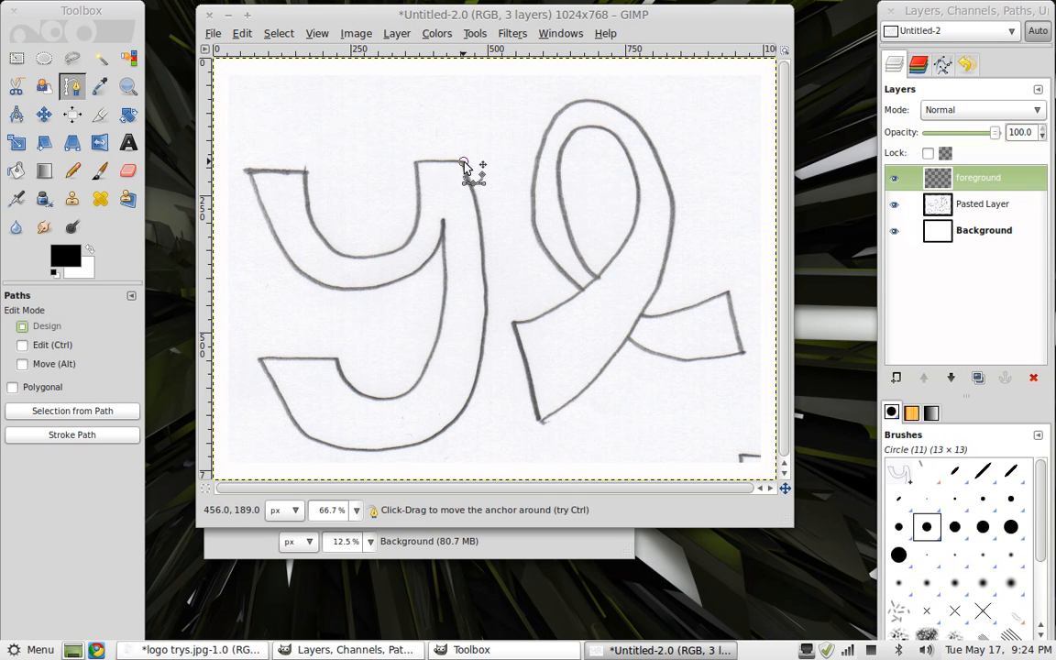
{"action": "left_click_drag", "start_coordinate": [414, 162], "coordinate": [384, 169]}
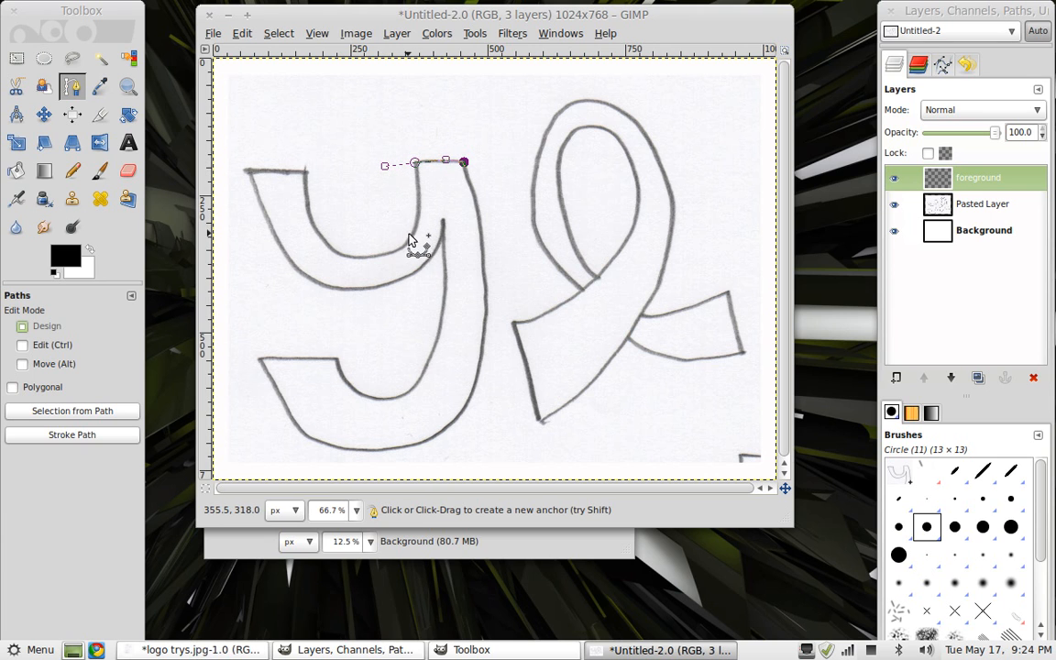
{"action": "left_click_drag", "start_coordinate": [406, 240], "coordinate": [383, 260]}
{"action": "left_click", "coordinate": [414, 163]}
{"action": "left_click_drag", "start_coordinate": [385, 172], "coordinate": [415, 199]}
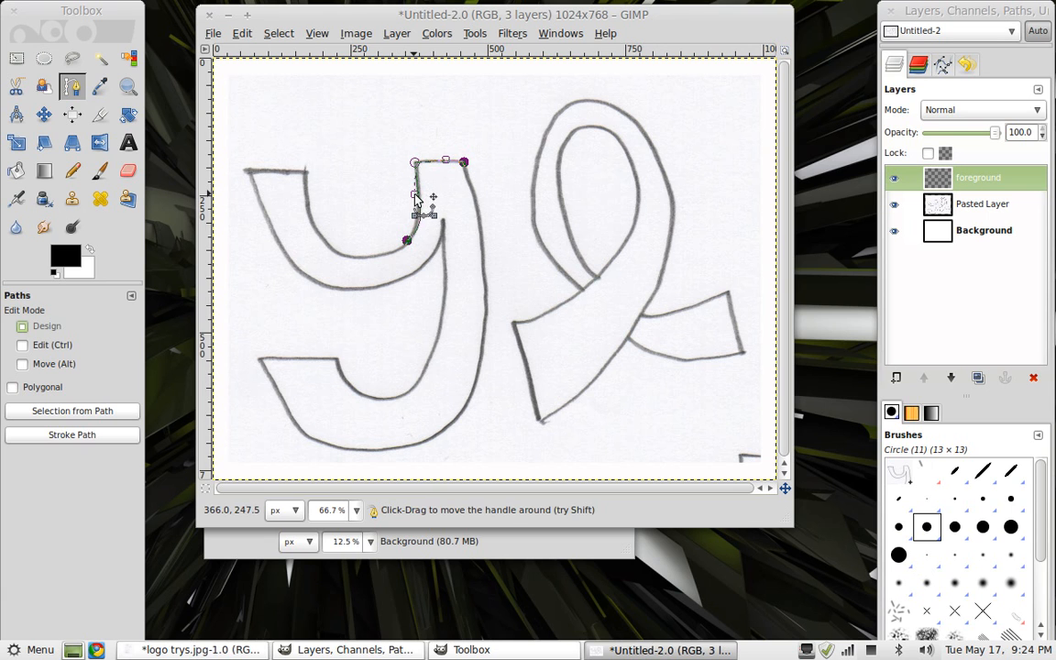
Continue the path around the y's inner curve, across the top of the left arm, and down its outer curve, shaping the bends
{"action": "left_click", "coordinate": [408, 242]}
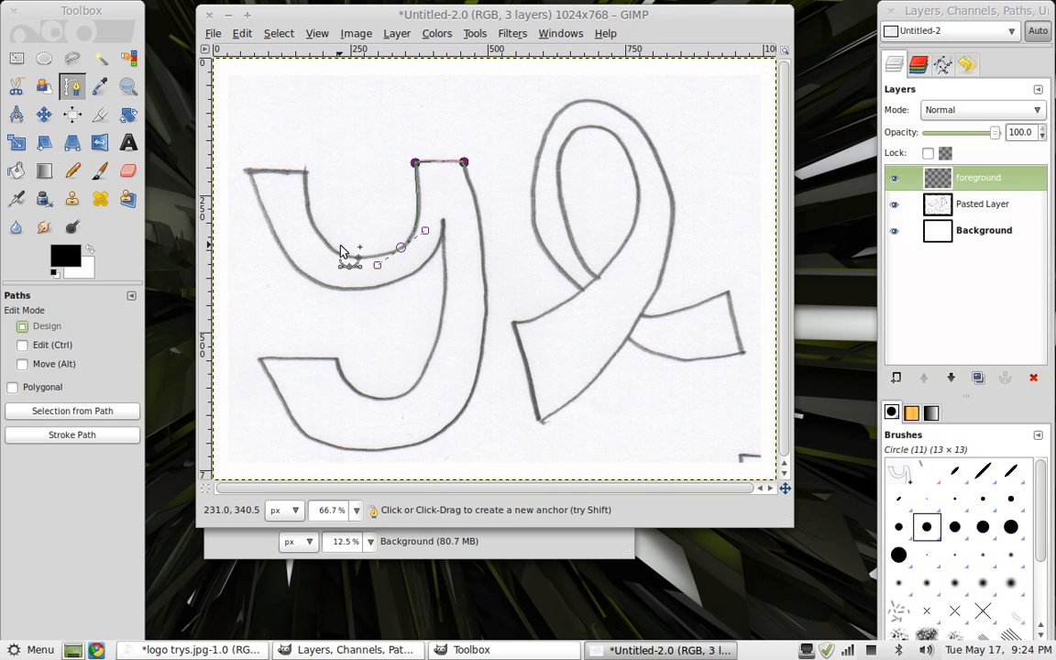
{"action": "left_click_drag", "start_coordinate": [312, 227], "coordinate": [299, 170]}
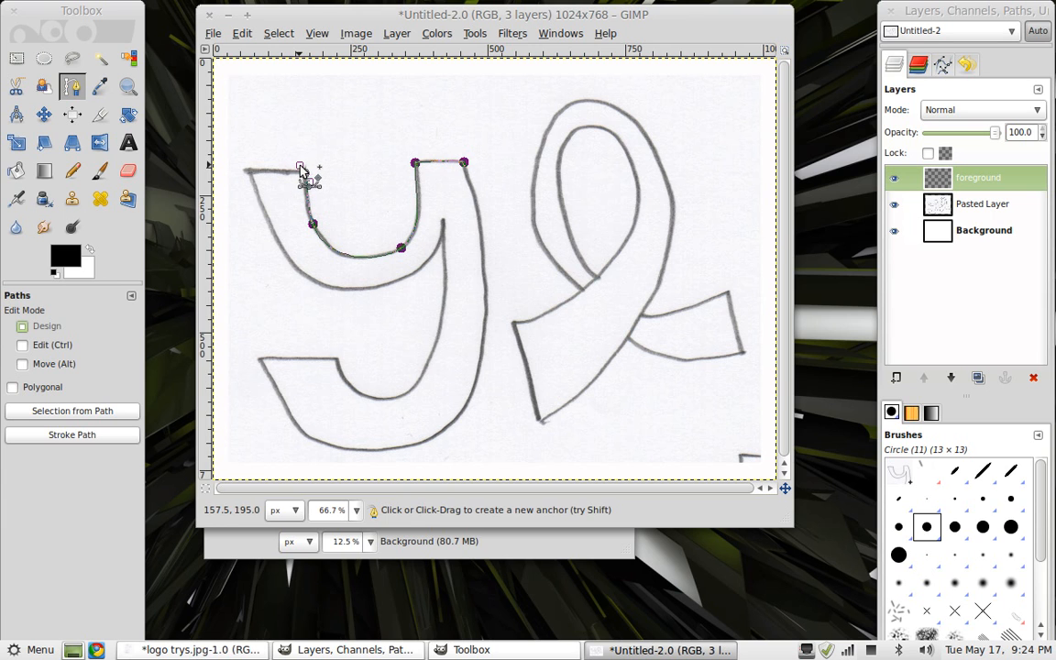
{"action": "left_click", "coordinate": [249, 171]}
{"action": "left_click_drag", "start_coordinate": [250, 177], "coordinate": [231, 173]}
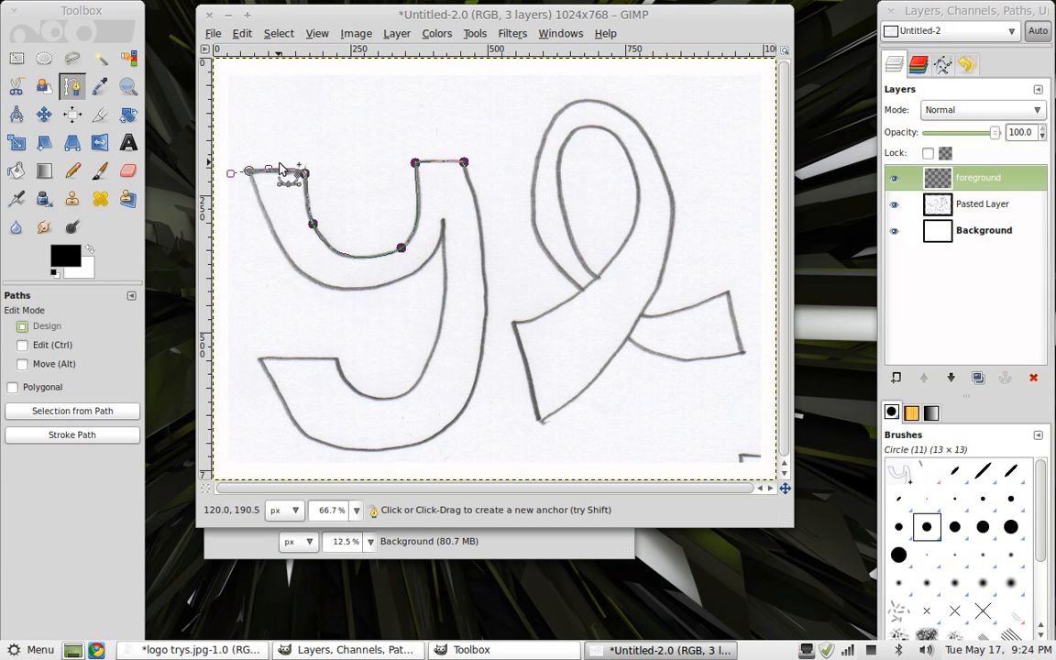
{"action": "left_click", "coordinate": [303, 174]}
{"action": "left_click_drag", "start_coordinate": [303, 170], "coordinate": [294, 172]}
{"action": "left_click", "coordinate": [249, 172]}
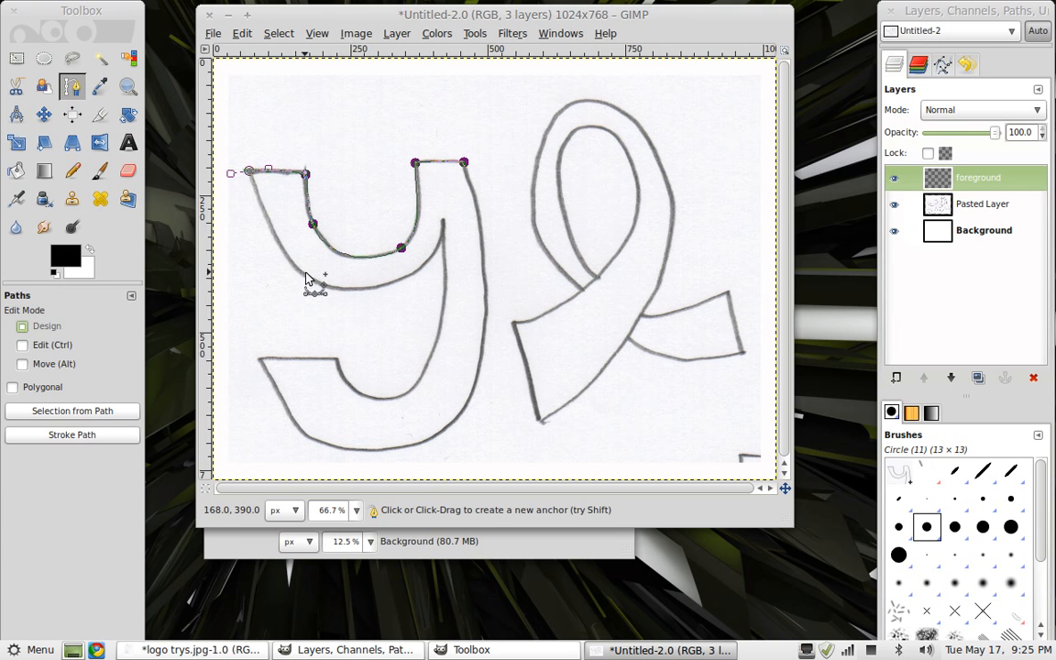
{"action": "left_click_drag", "start_coordinate": [319, 282], "coordinate": [343, 295]}
{"action": "left_click_drag", "start_coordinate": [250, 174], "coordinate": [258, 208]}
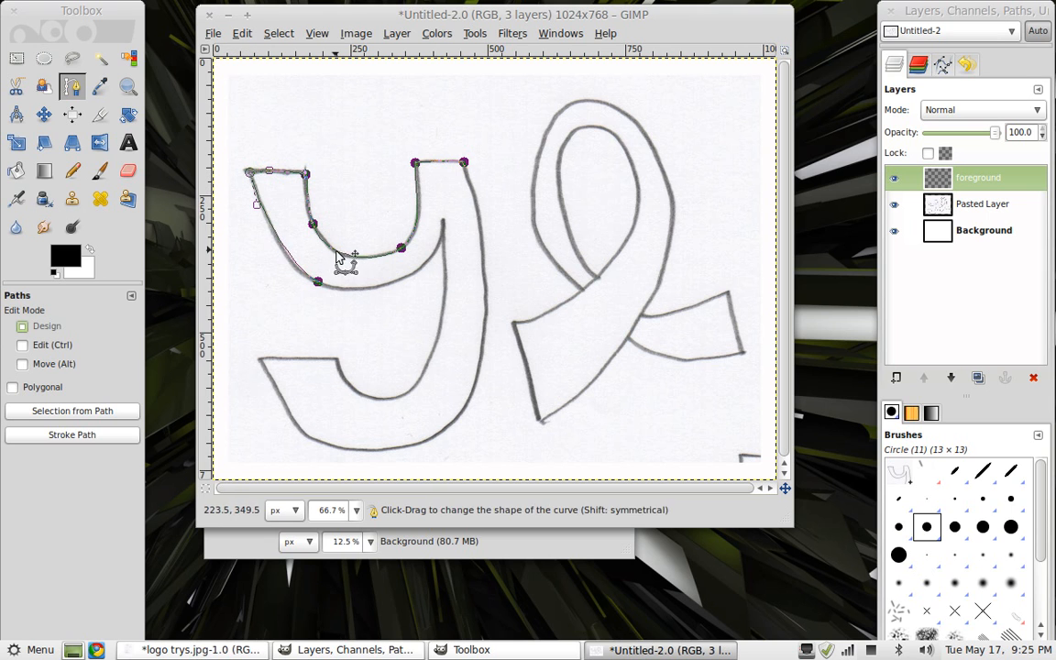
Open the finished logo1.xcf file for comparison and move its image window
{"action": "left_click", "coordinate": [215, 33]}
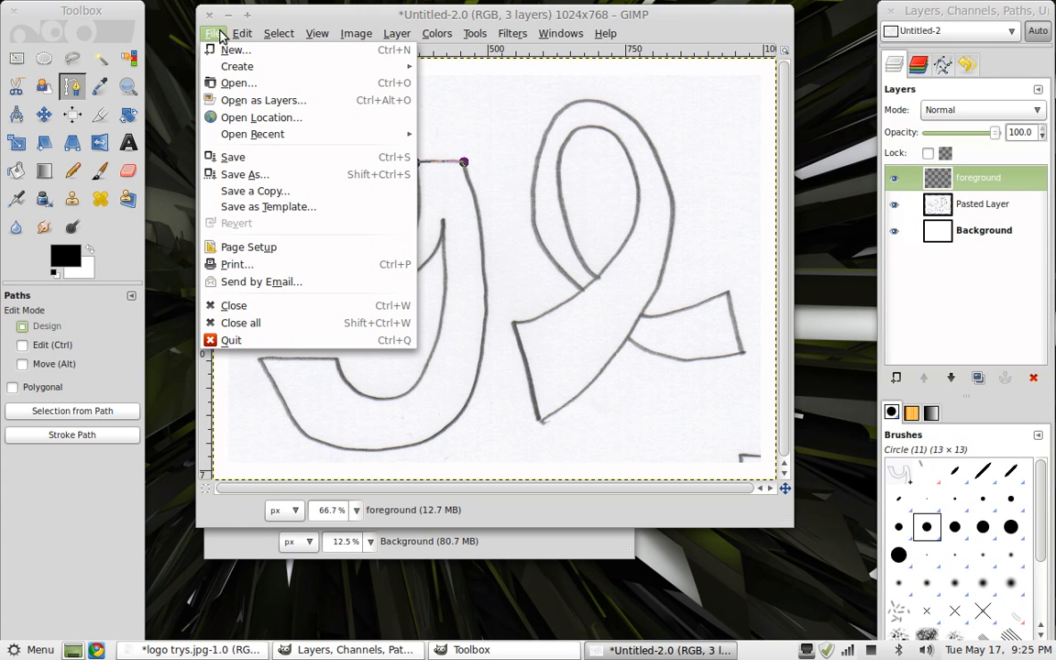
{"action": "left_click", "coordinate": [231, 86]}
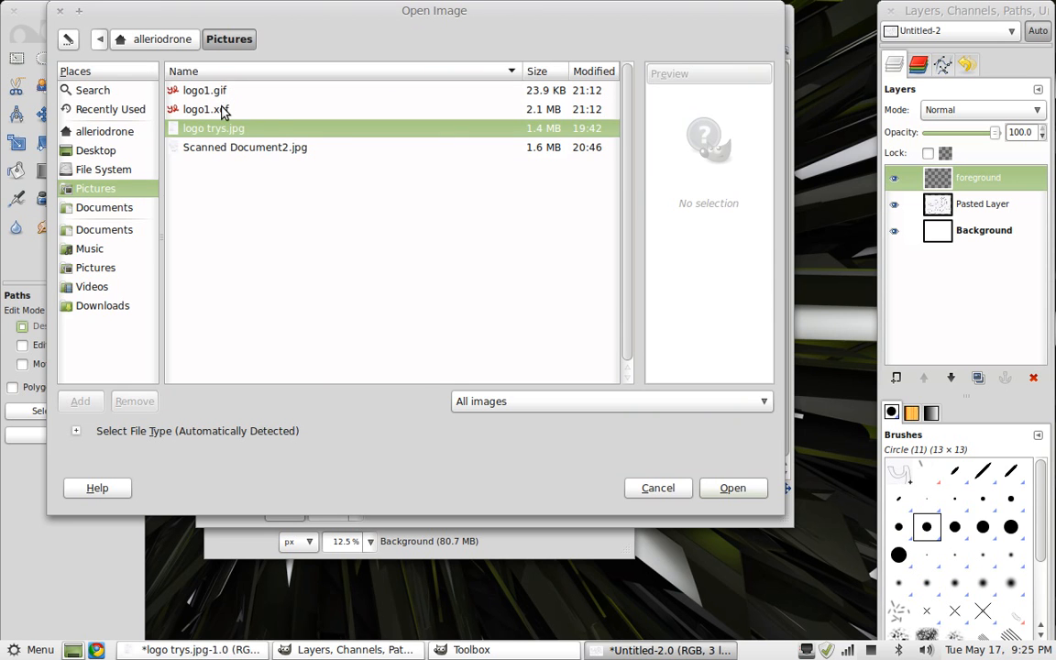
{"action": "left_click", "coordinate": [223, 111]}
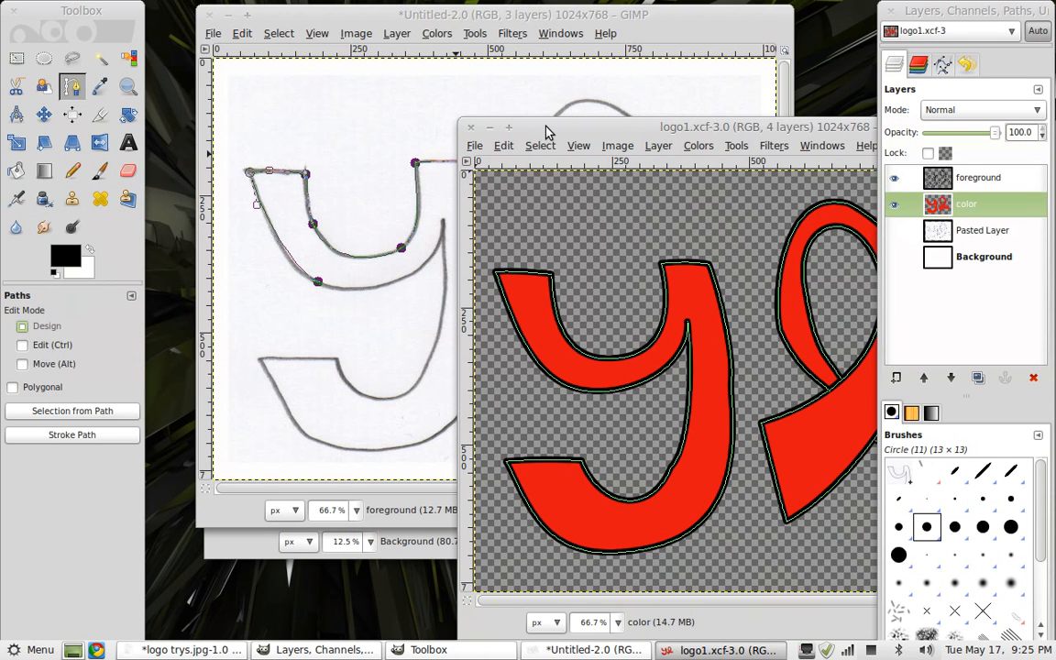
{"action": "left_click_drag", "start_coordinate": [546, 131], "coordinate": [296, 84]}
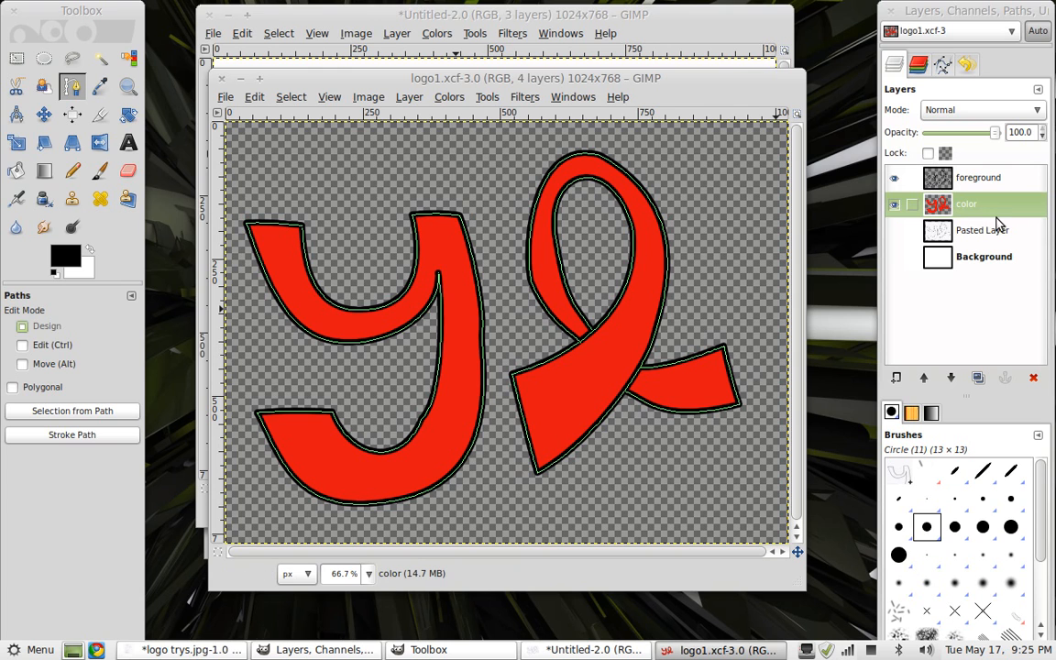
Hide the color and foreground layers, then add a new transparent layer named foreground2
{"action": "left_click", "coordinate": [895, 205]}
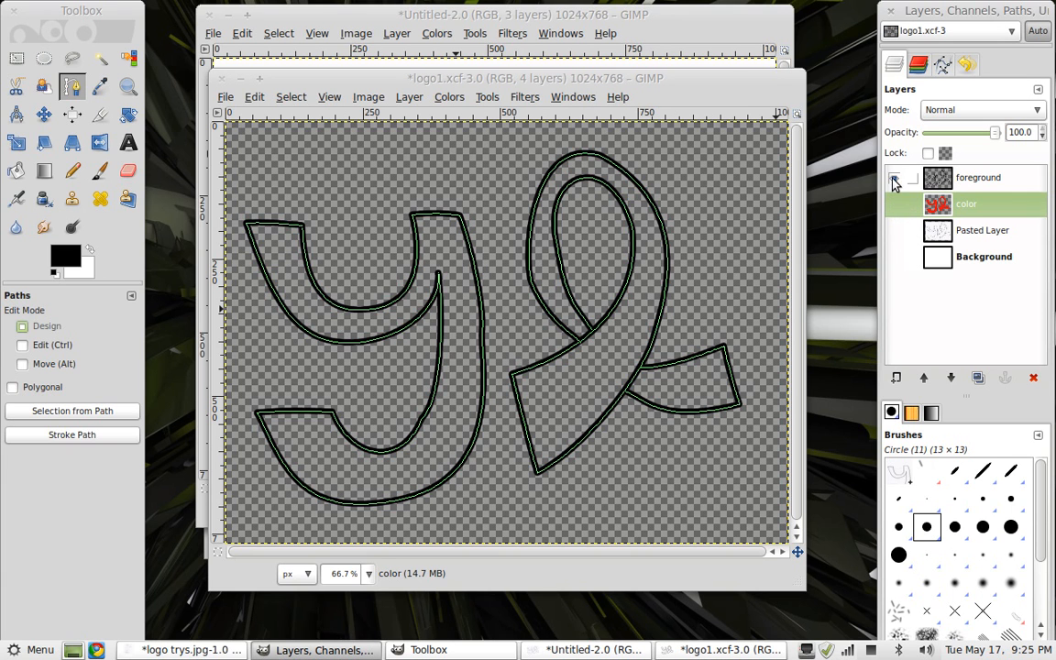
{"action": "left_click", "coordinate": [894, 180]}
{"action": "right_click", "coordinate": [935, 303]}
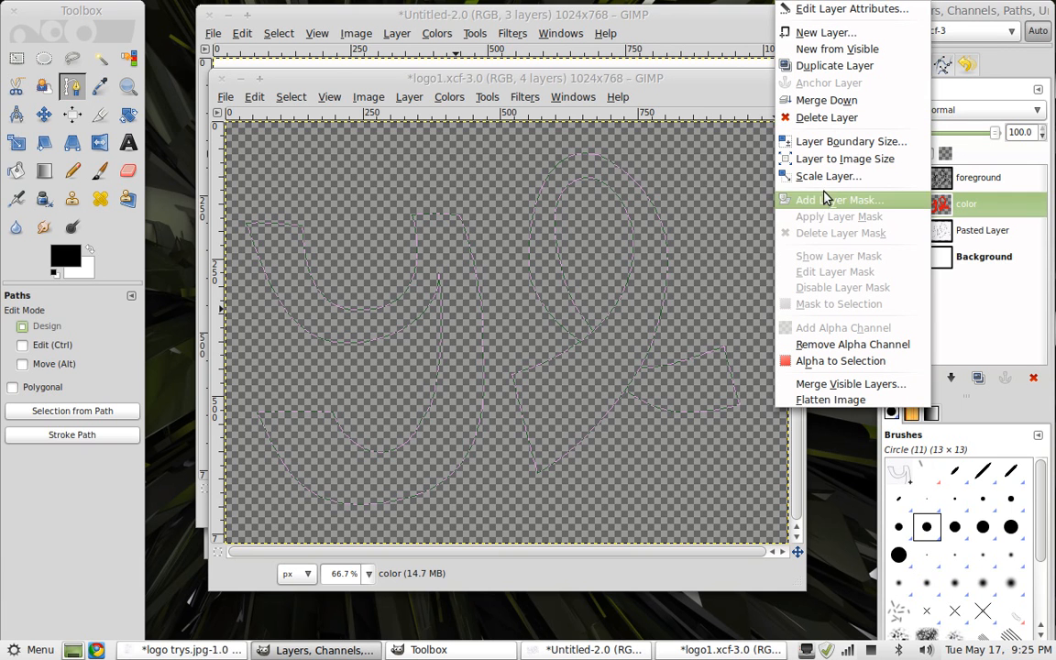
{"action": "left_click", "coordinate": [847, 35]}
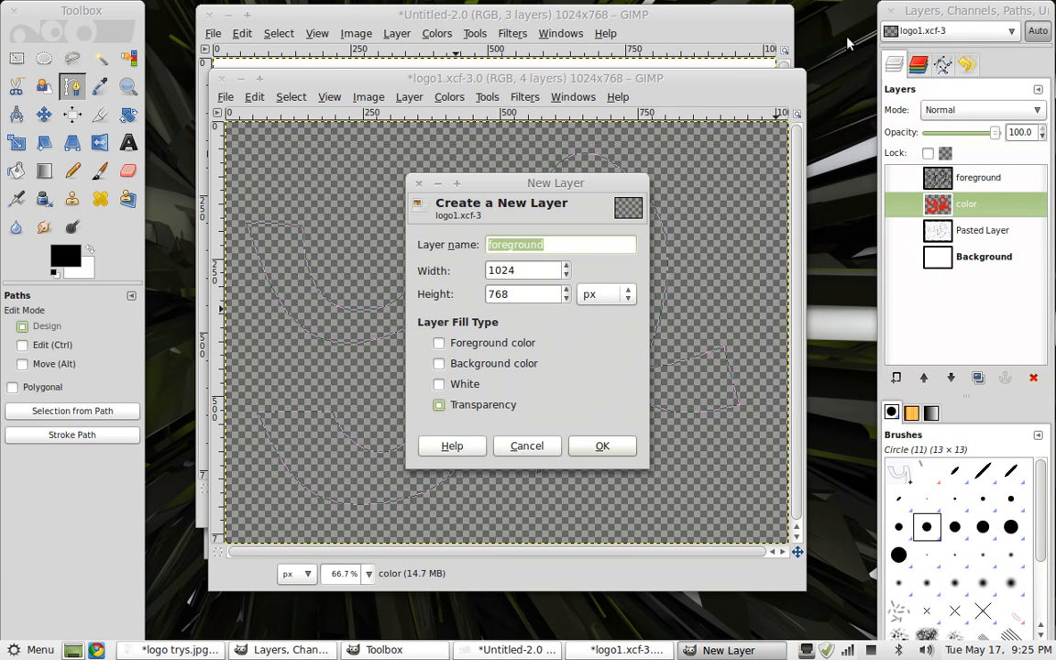
{"action": "left_click", "coordinate": [604, 244]}
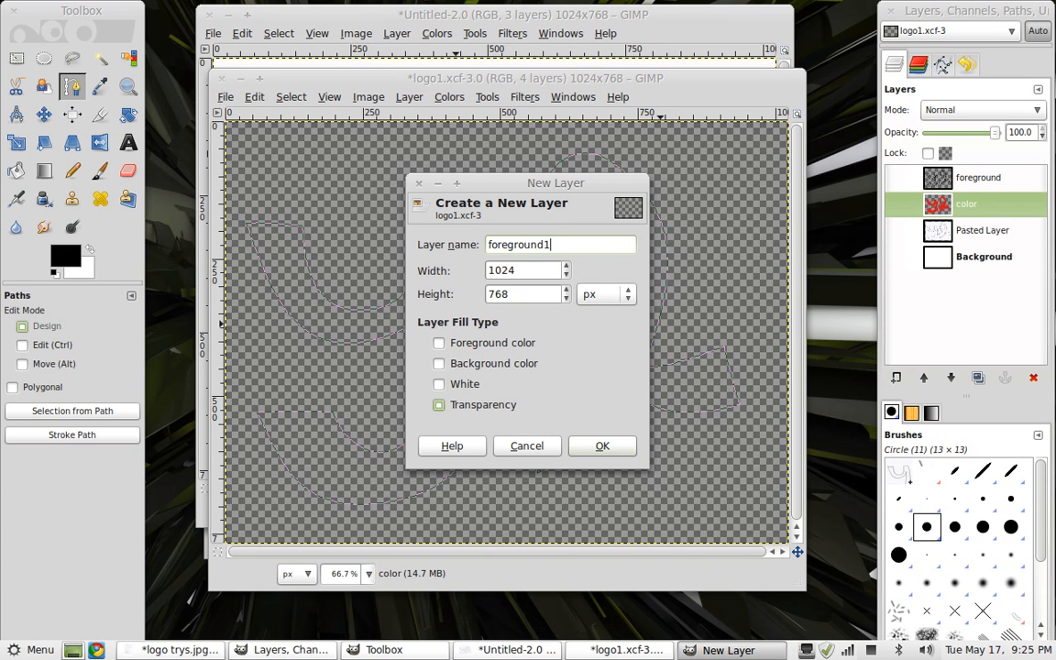
{"action": "type", "text": "2"}
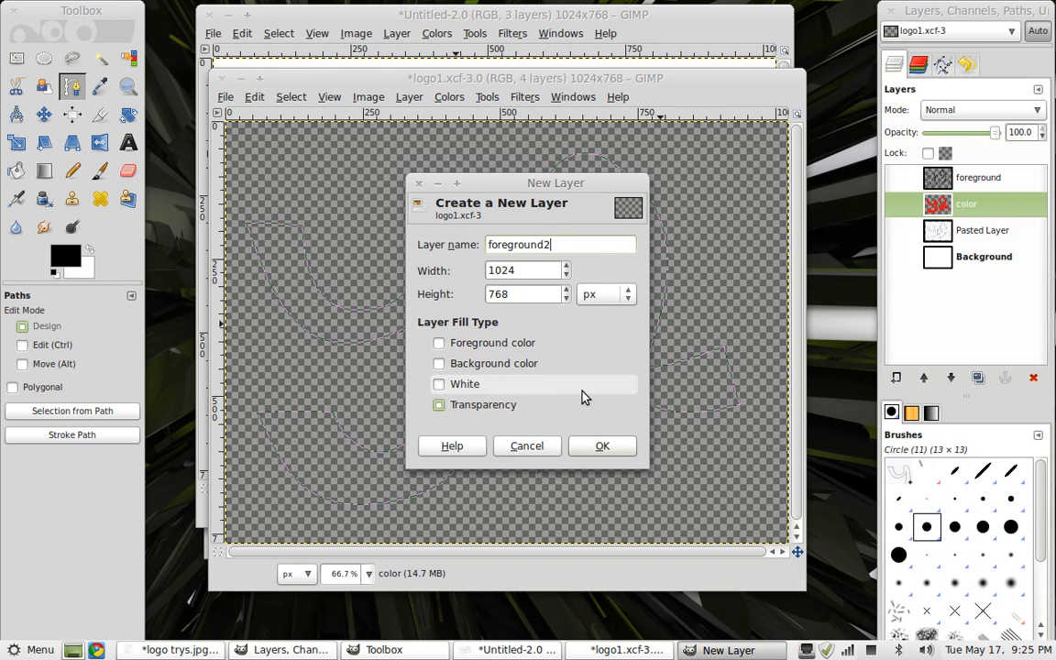
{"action": "left_click", "coordinate": [599, 445]}
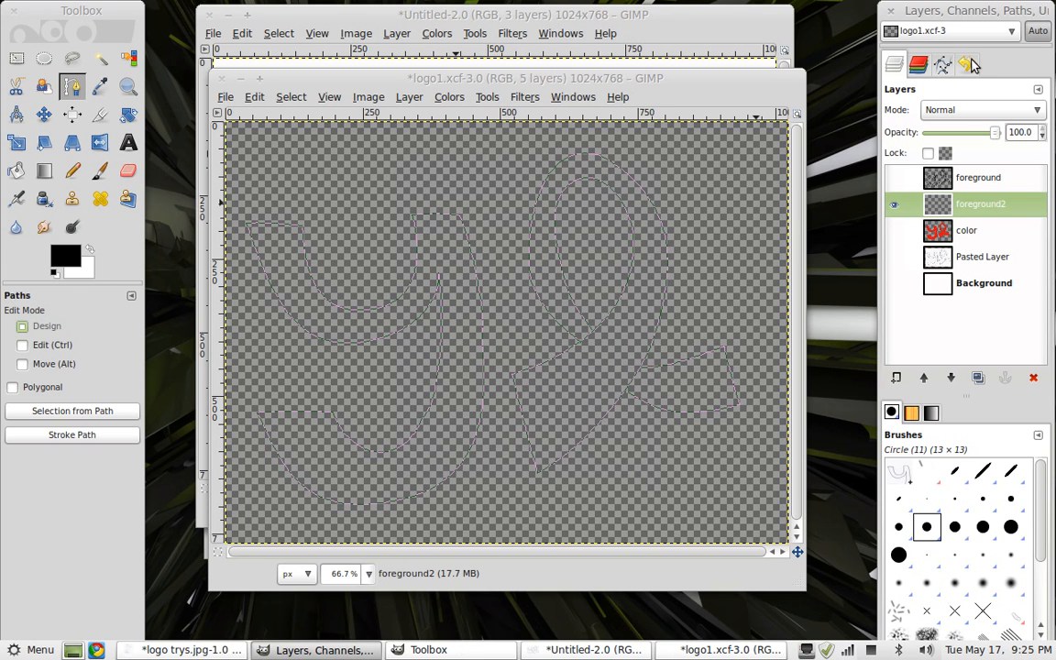
Inspect the saved path in the Paths list and its context options
{"action": "left_click", "coordinate": [943, 64]}
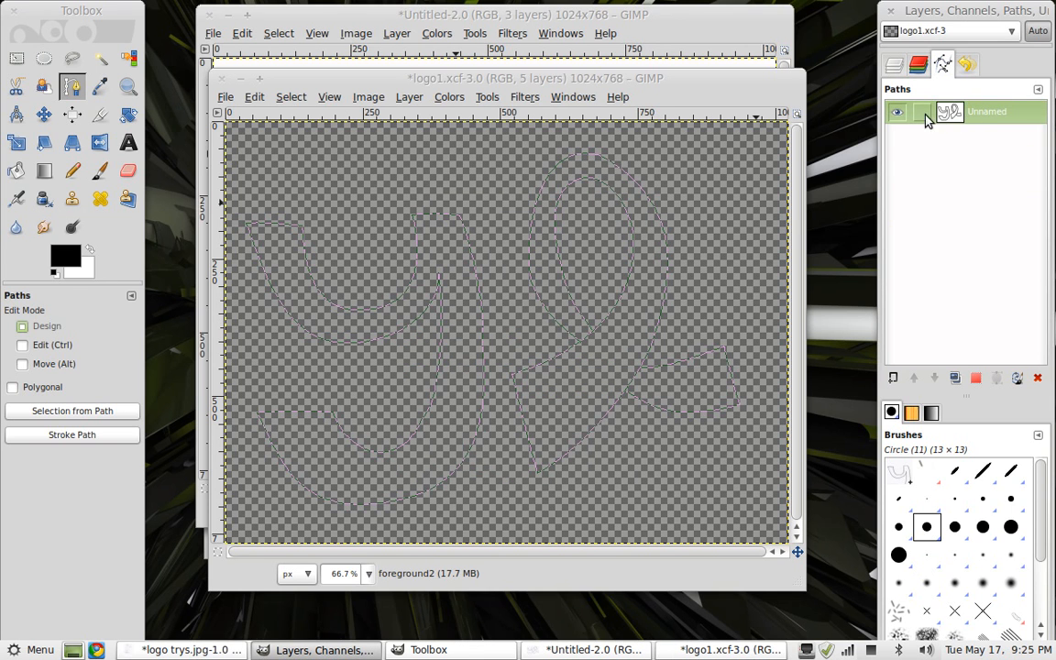
{"action": "right_click", "coordinate": [966, 118]}
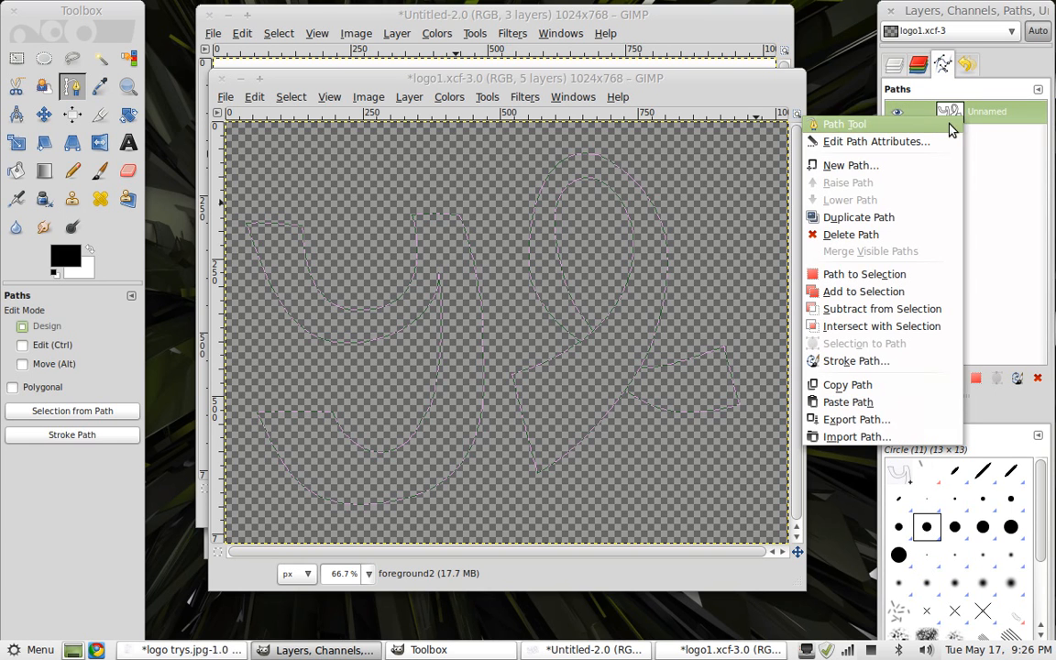
{"action": "left_click", "coordinate": [971, 114]}
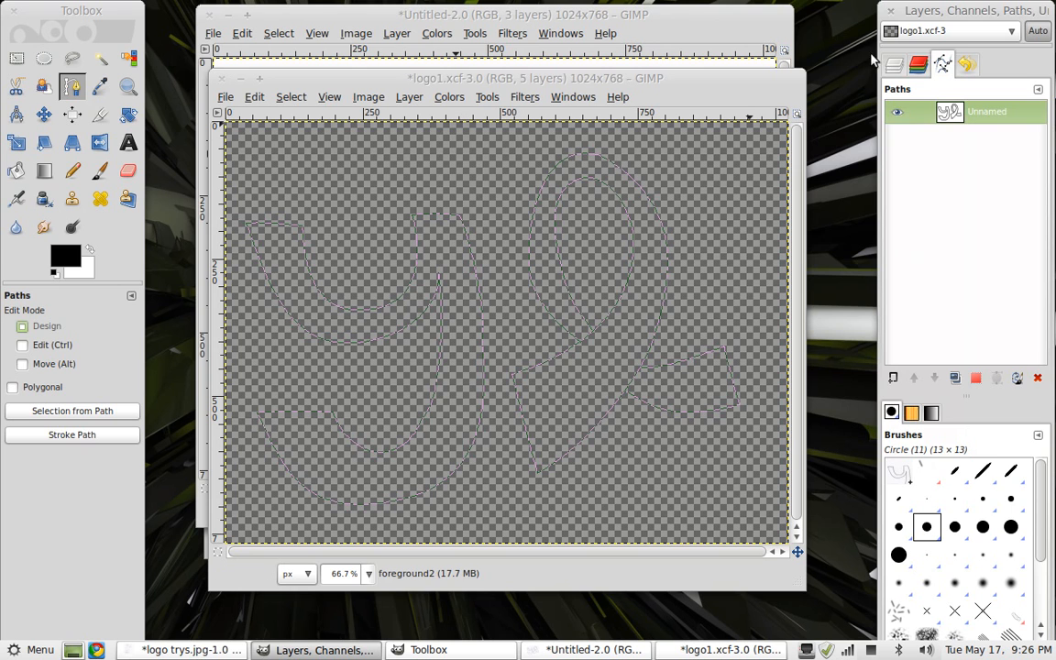
{"action": "left_click", "coordinate": [917, 64]}
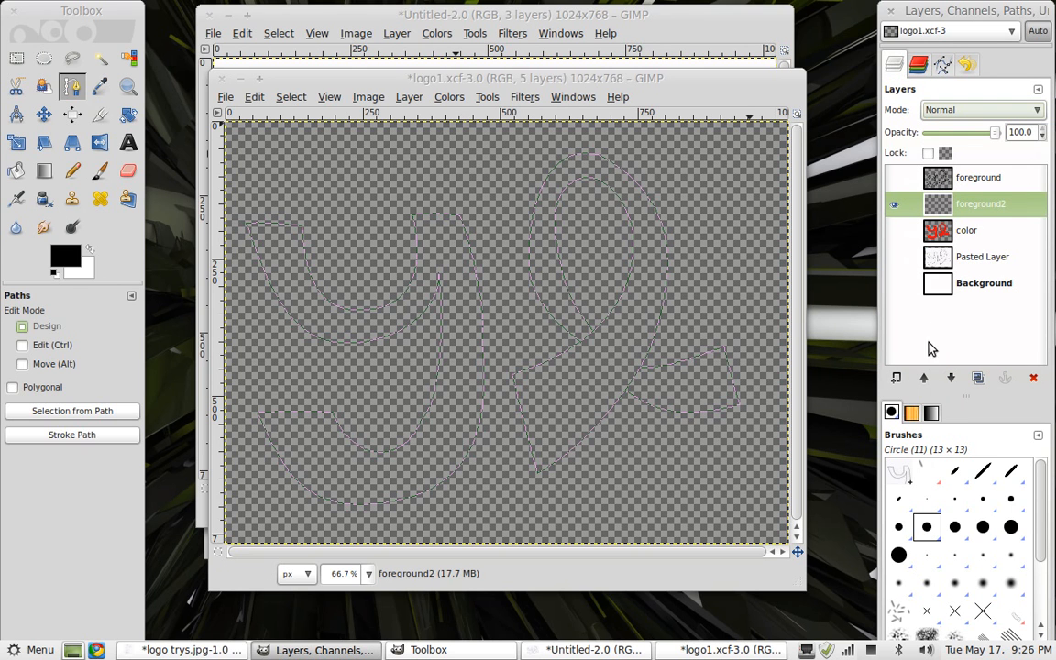
Show the Background layer and briefly toggle the Pasted Layer to compare the path with the sketch
{"action": "left_click", "coordinate": [894, 284]}
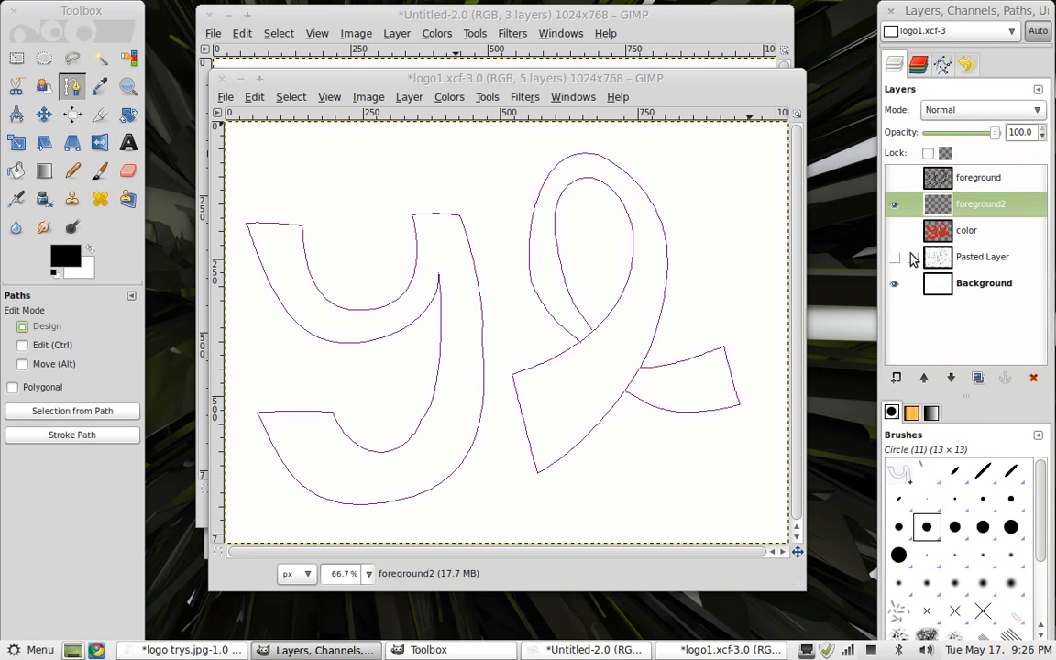
{"action": "left_click", "coordinate": [943, 65]}
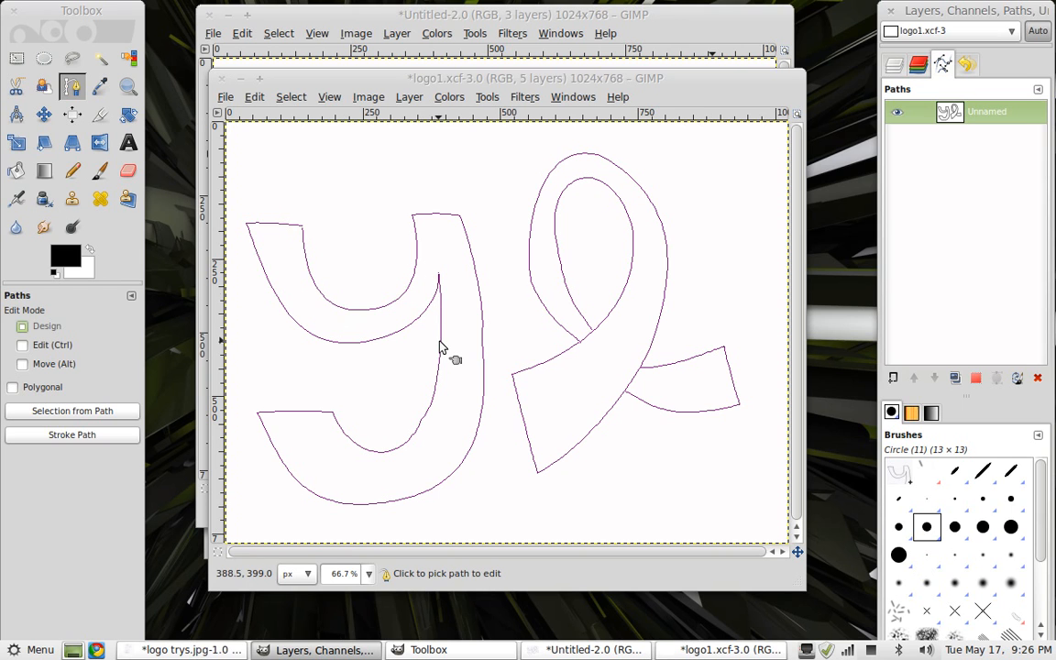
{"action": "left_click", "coordinate": [894, 69]}
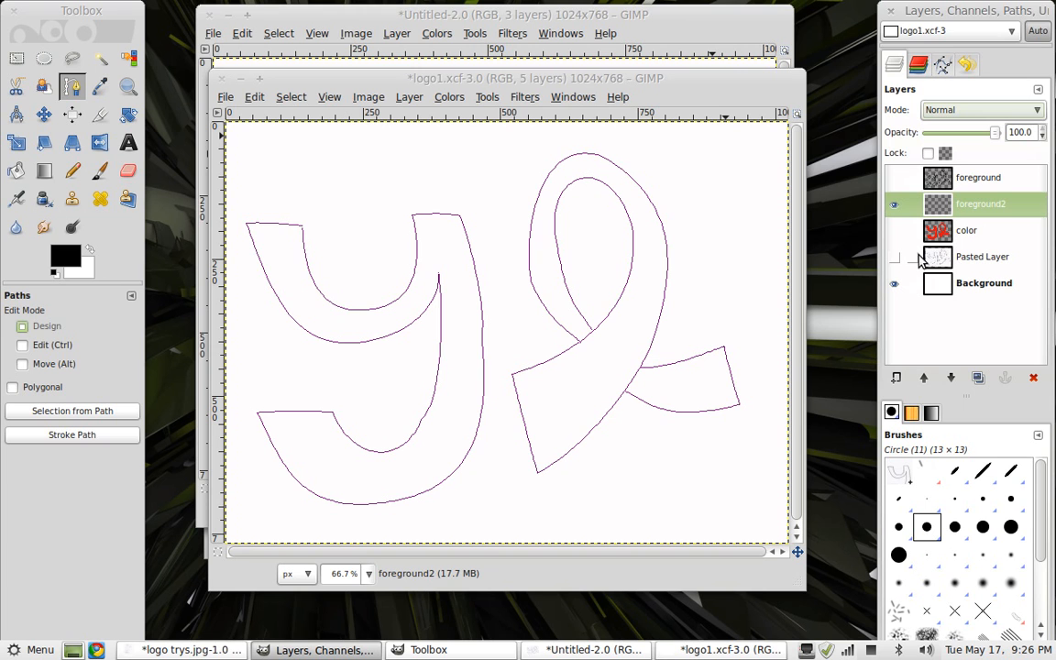
{"action": "left_click", "coordinate": [895, 258]}
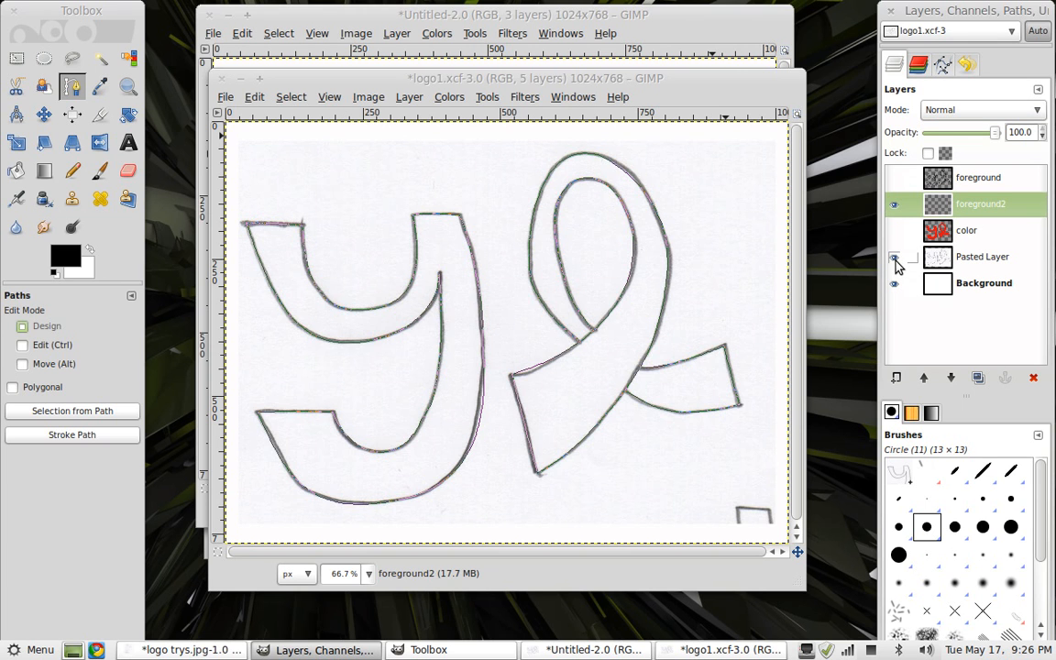
{"action": "left_click", "coordinate": [895, 258]}
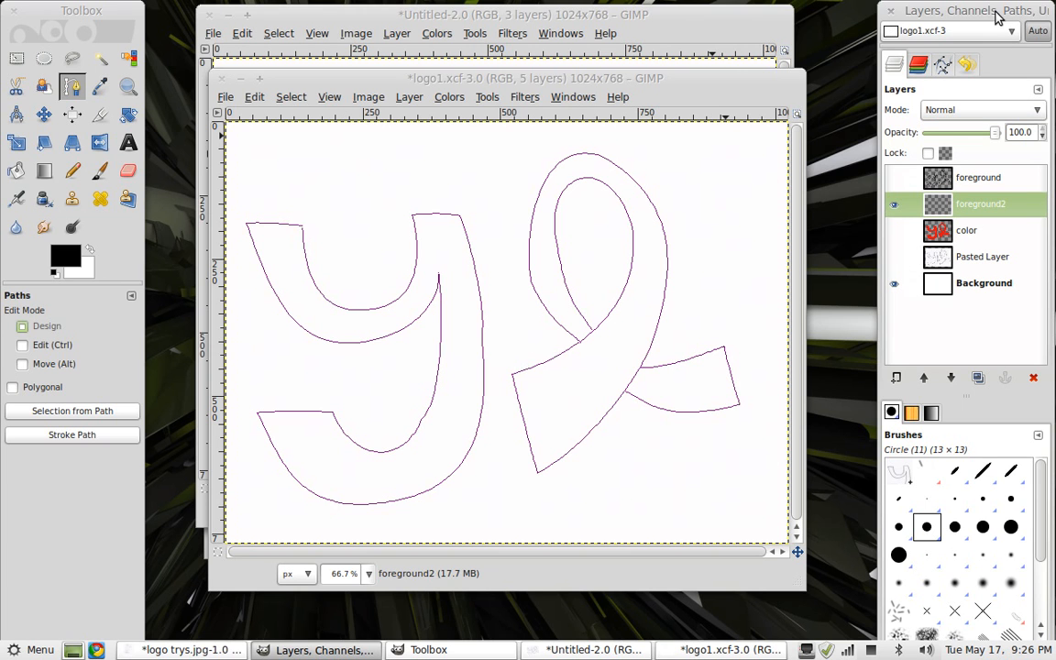
Stroke the saved path onto foreground2 using the Paintbrush paint tool
{"action": "left_click", "coordinate": [944, 66]}
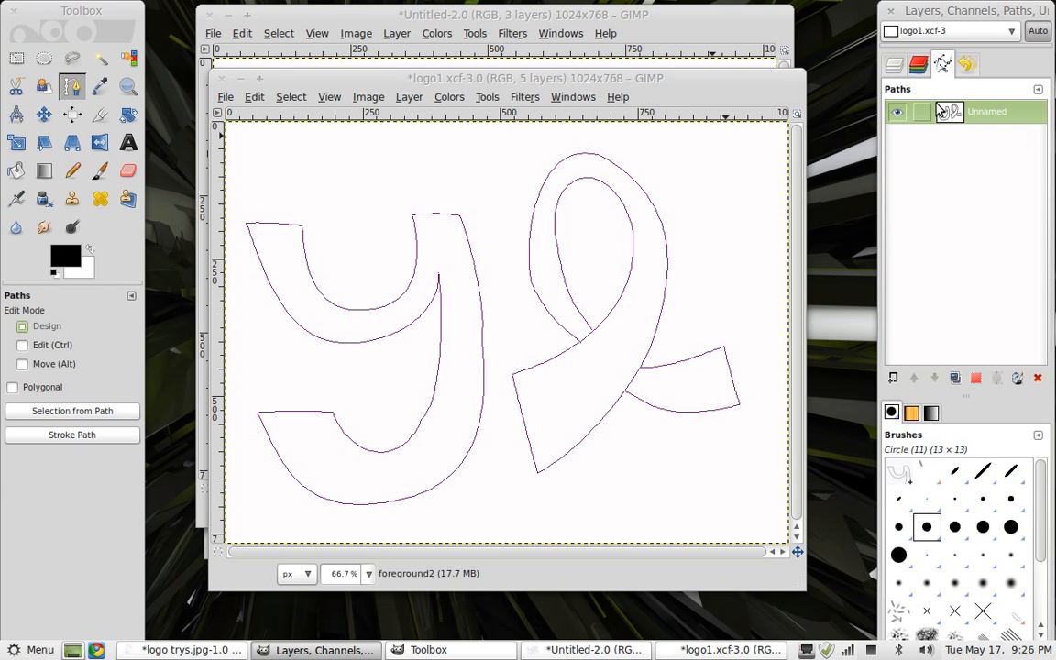
{"action": "right_click", "coordinate": [954, 120]}
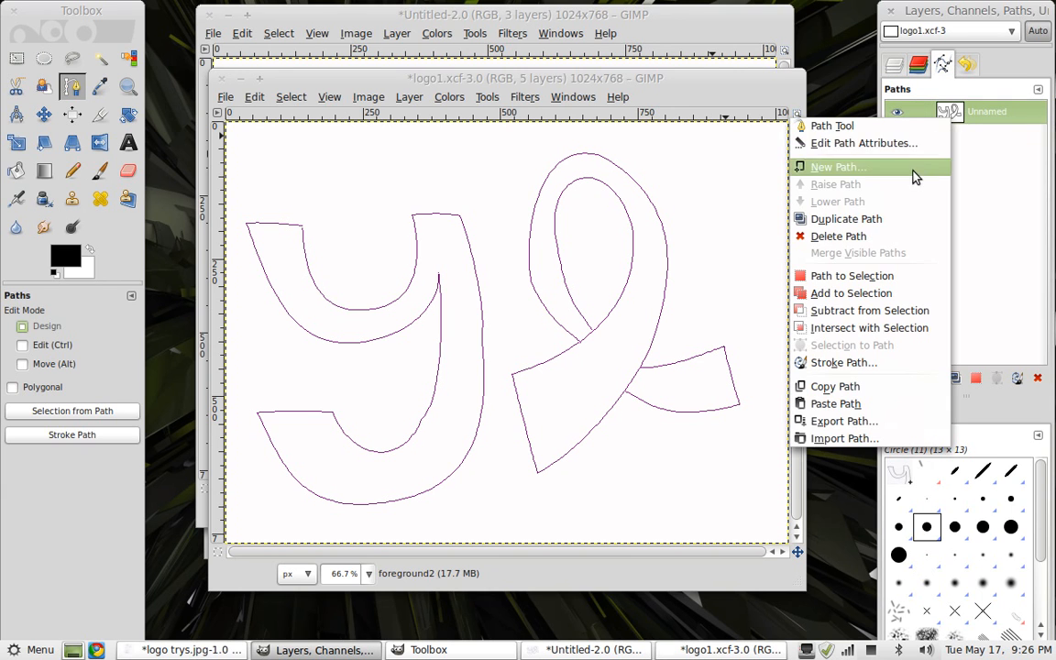
{"action": "left_click", "coordinate": [853, 363]}
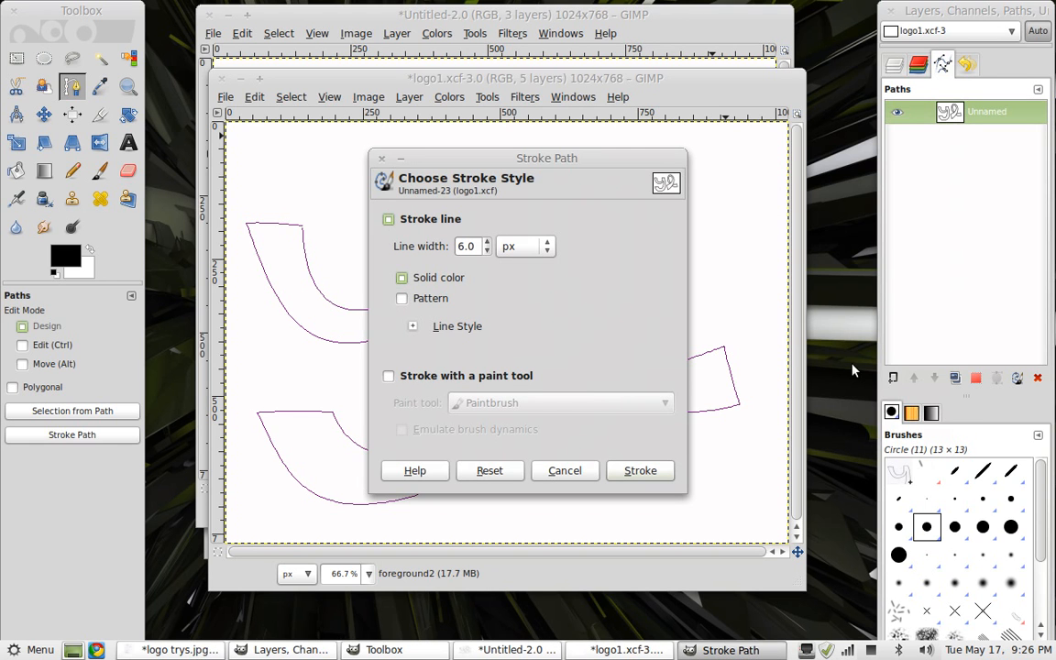
{"action": "left_click", "coordinate": [457, 381]}
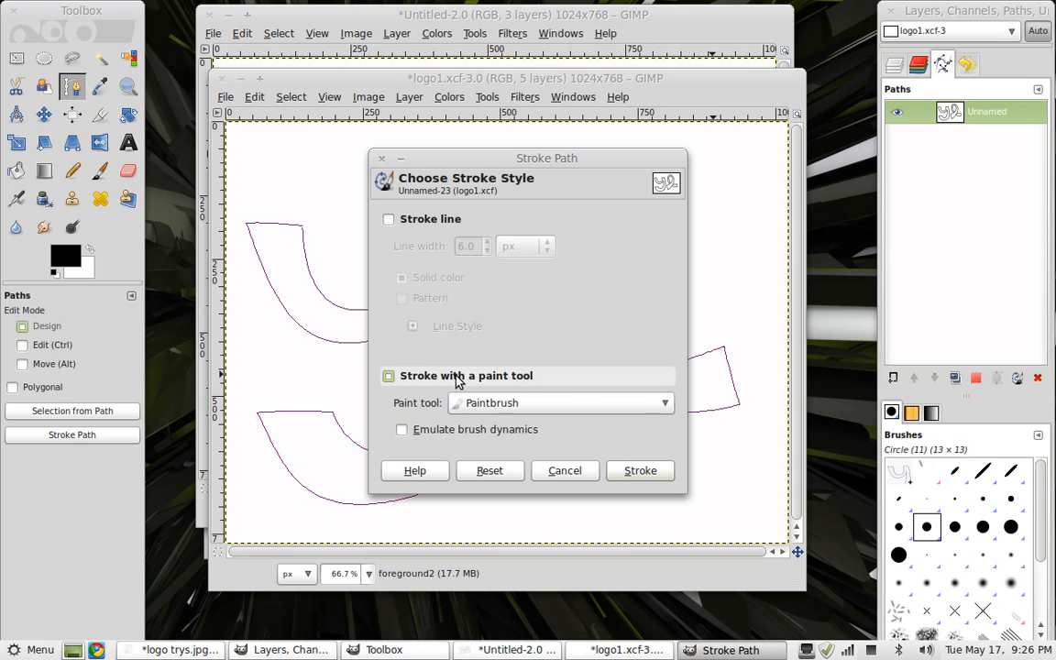
{"action": "left_click", "coordinate": [472, 403]}
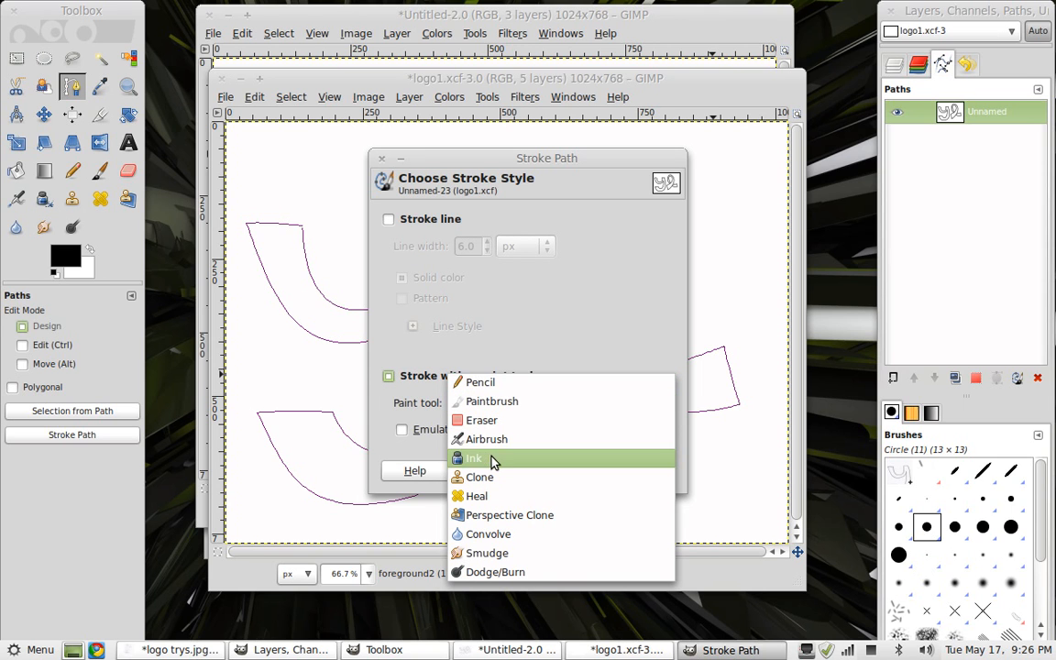
{"action": "left_click", "coordinate": [492, 403]}
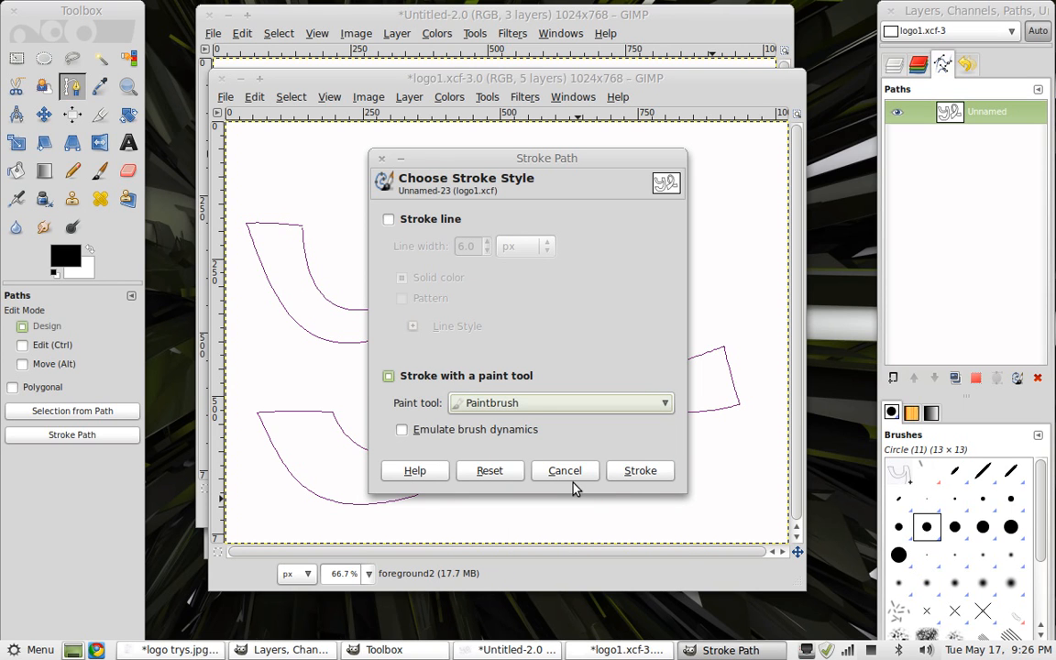
{"action": "left_click", "coordinate": [639, 471]}
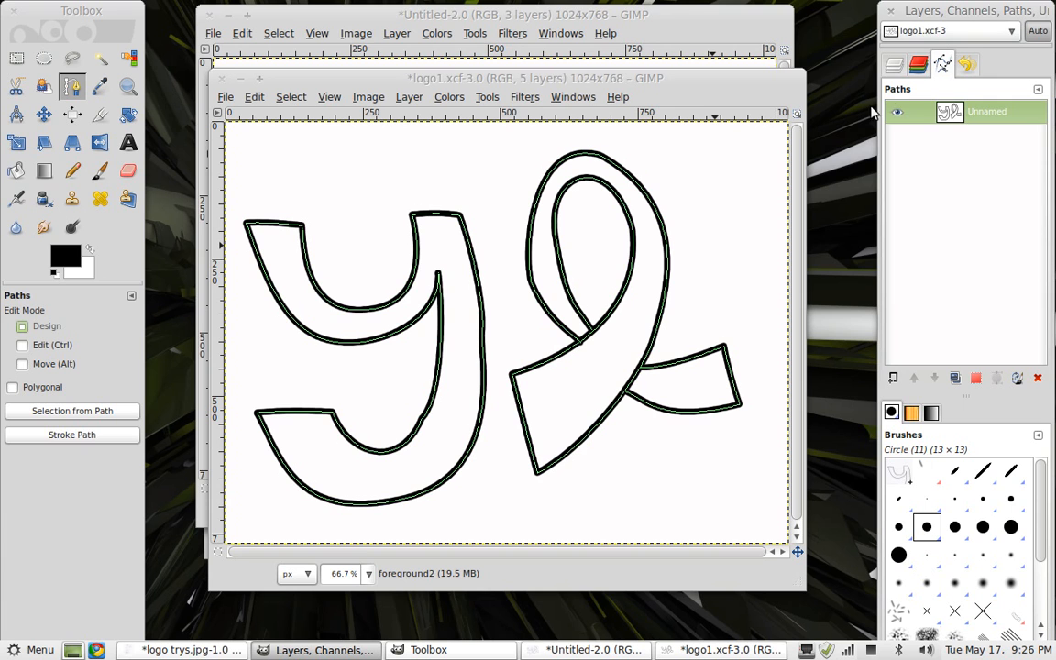
Add a new transparent layer named color from the layers list, with foreground2 selected
{"action": "left_click", "coordinate": [895, 67]}
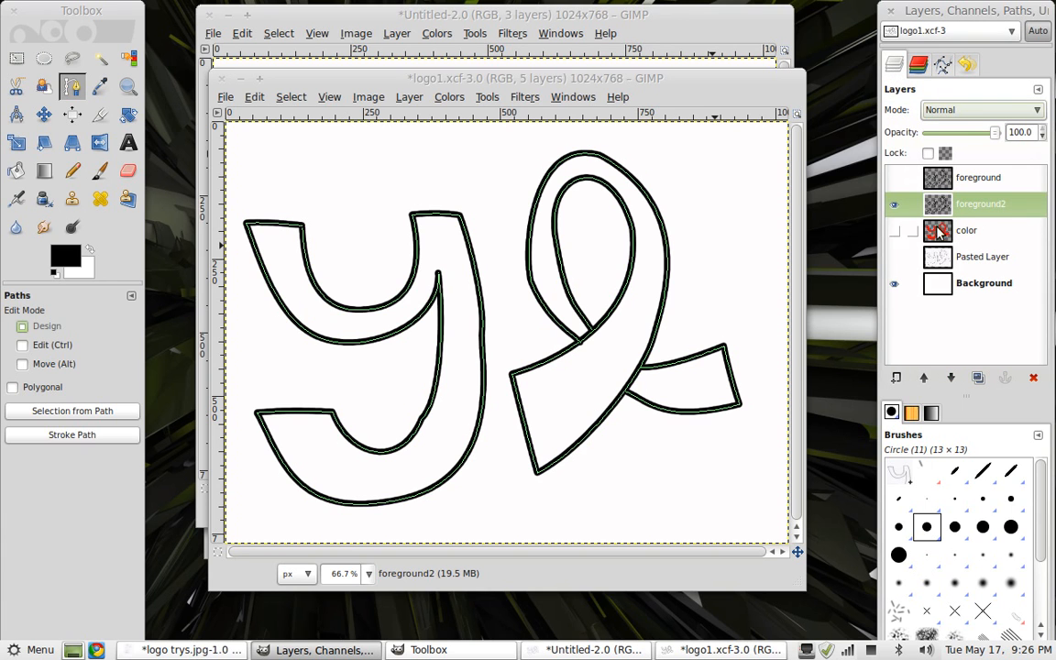
{"action": "right_click", "coordinate": [936, 321]}
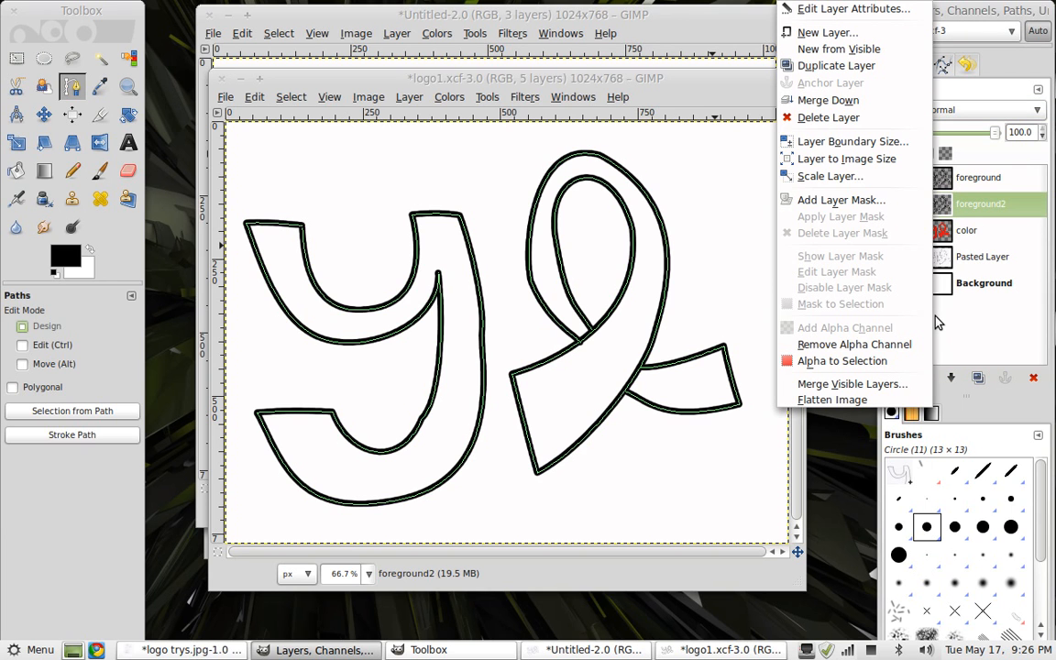
{"action": "left_click", "coordinate": [875, 39]}
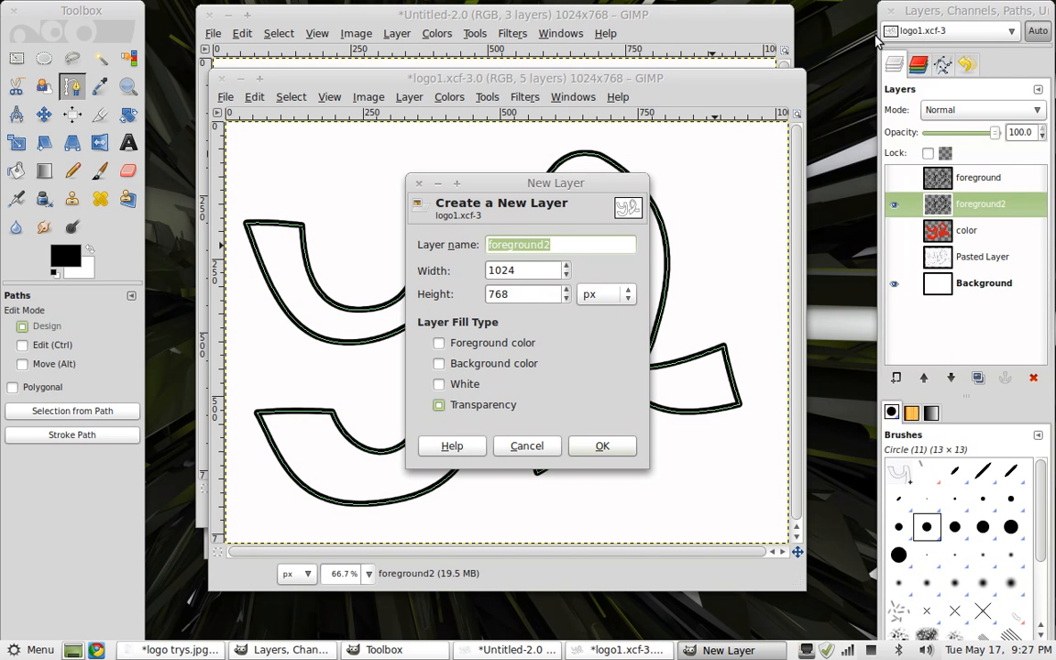
{"action": "type", "text": "color"}
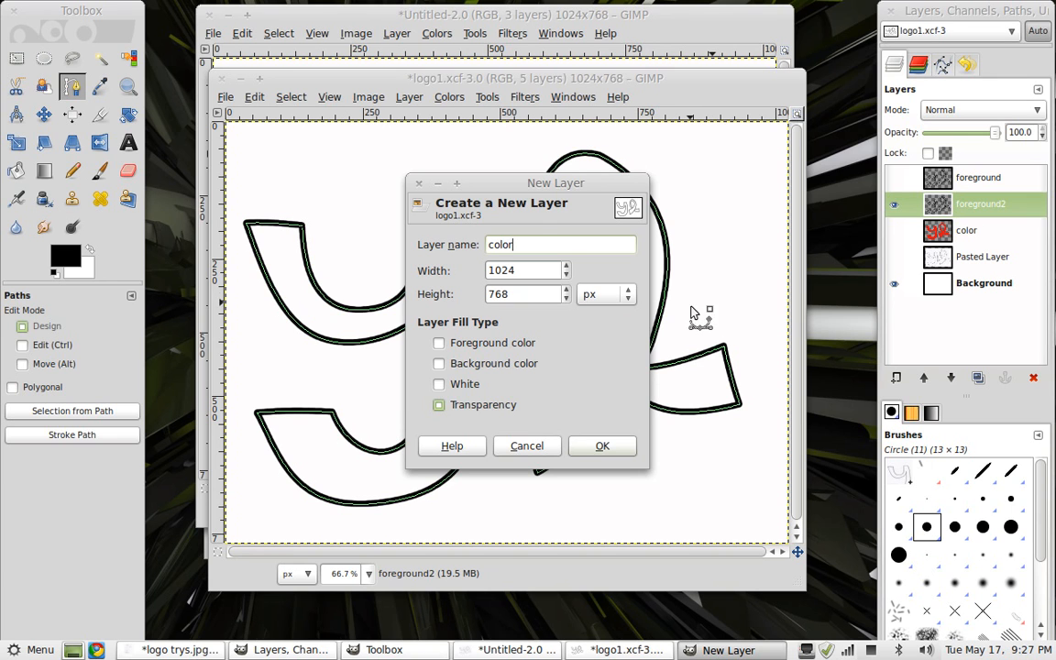
{"action": "left_click", "coordinate": [601, 447]}
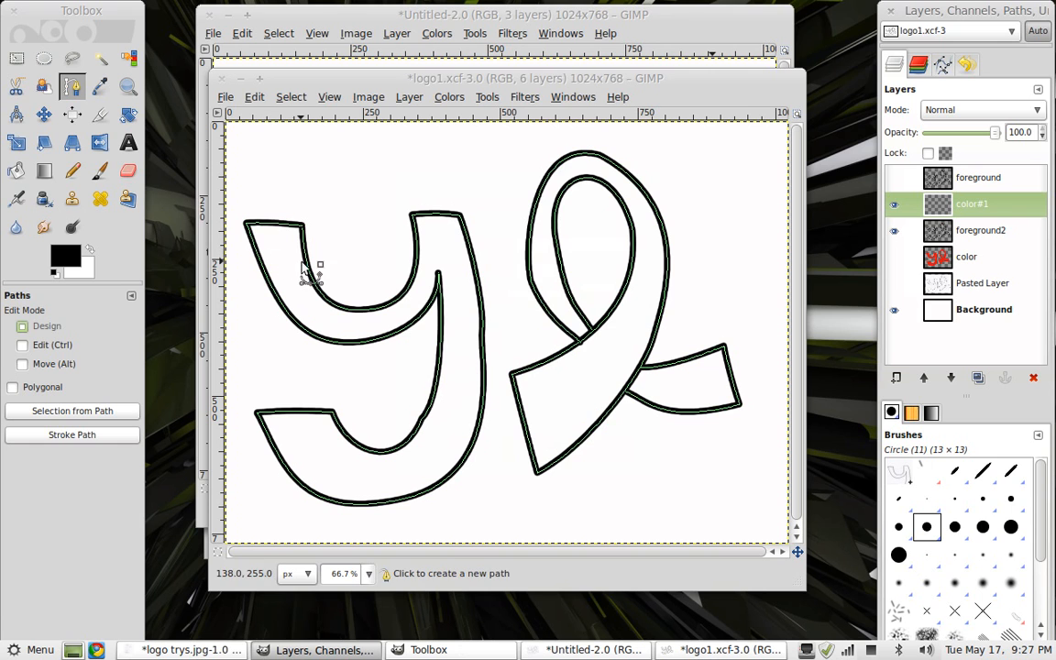
Select the Paintbrush and set the foreground color to green 6ad451
{"action": "left_click", "coordinate": [100, 171]}
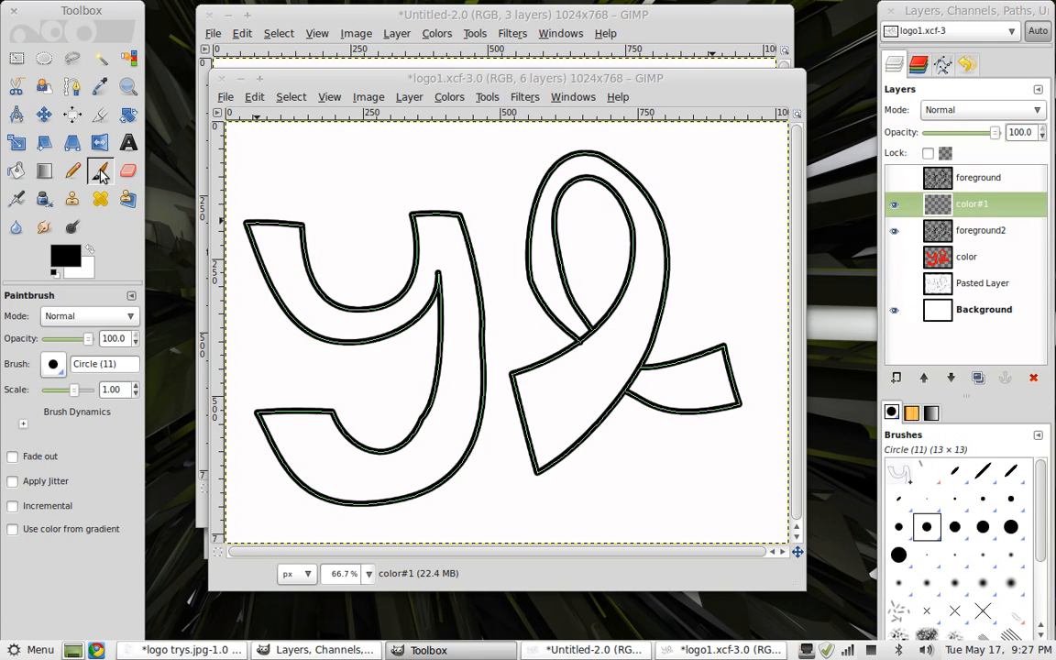
{"action": "left_click", "coordinate": [75, 263]}
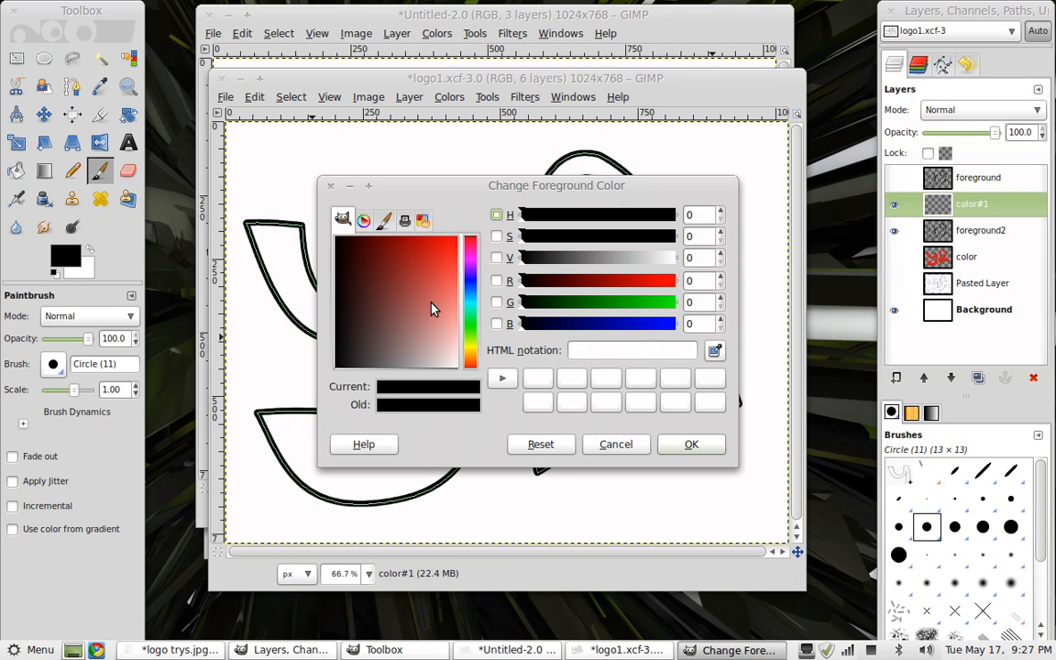
{"action": "left_click_drag", "start_coordinate": [433, 265], "coordinate": [438, 293]}
{"action": "left_click", "coordinate": [474, 328]}
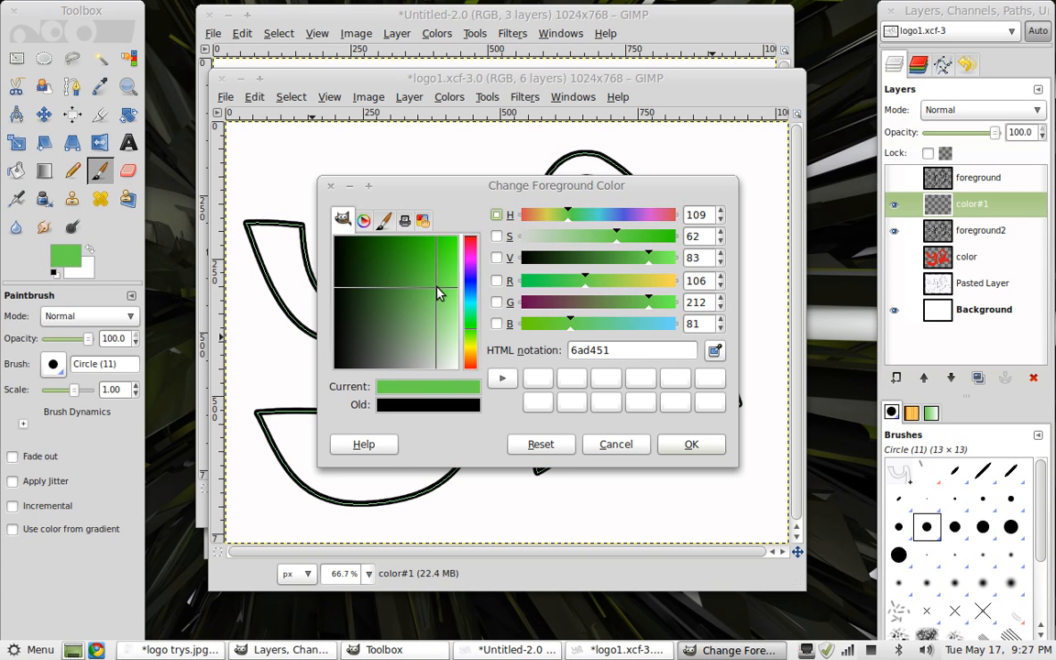
{"action": "left_click", "coordinate": [691, 445]}
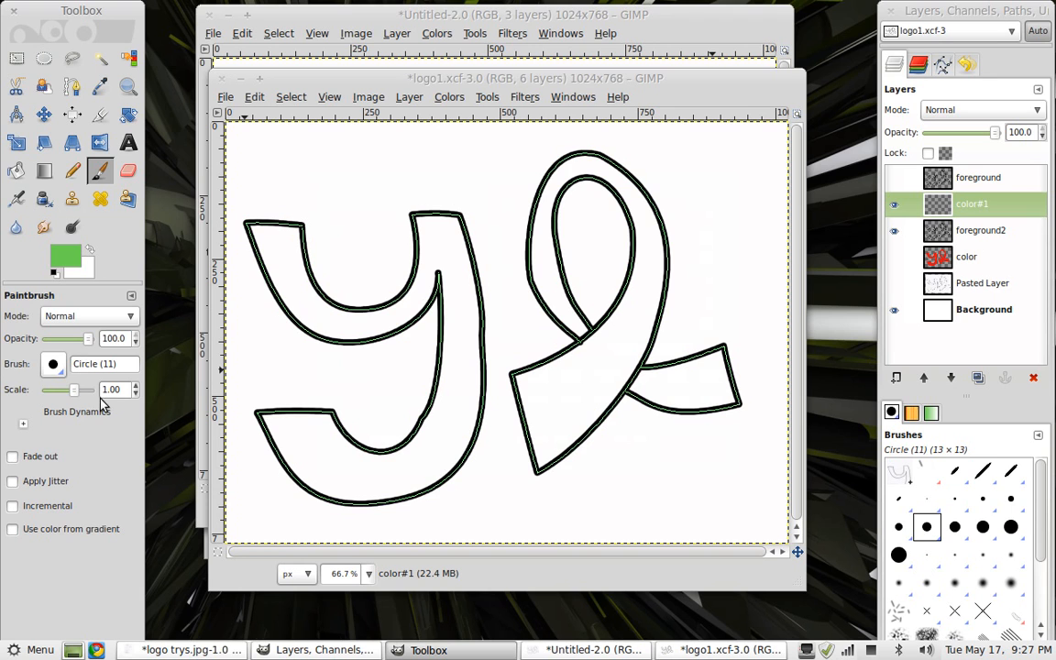
Set the brush scale to 10.00, paint a test dab on the canvas, and undo it
{"action": "left_click_drag", "start_coordinate": [79, 396], "coordinate": [91, 394]}
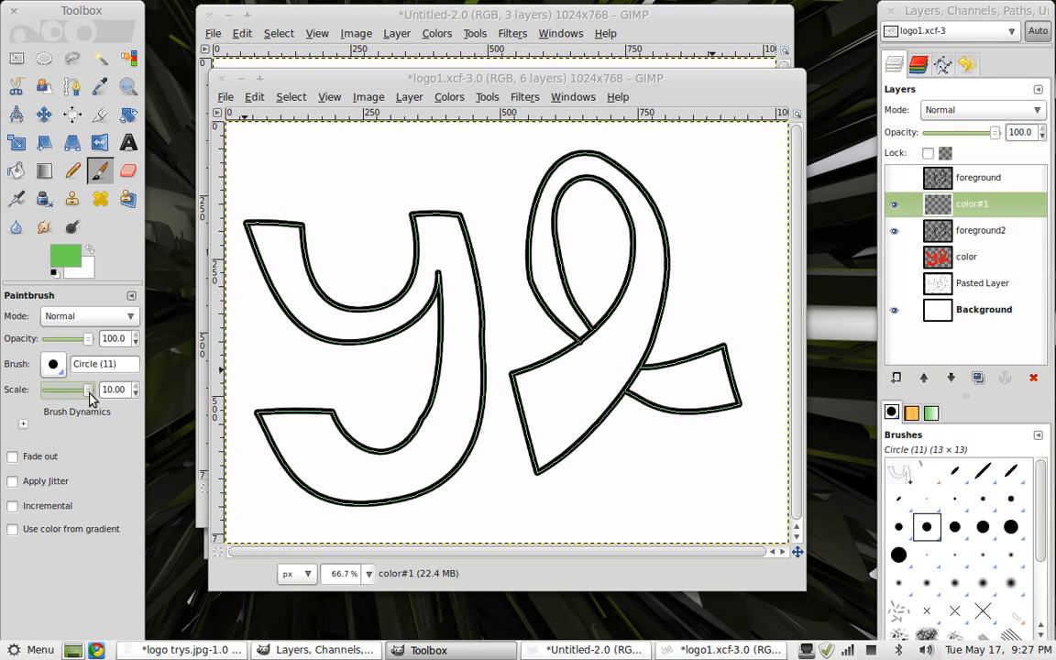
{"action": "left_click", "coordinate": [280, 424]}
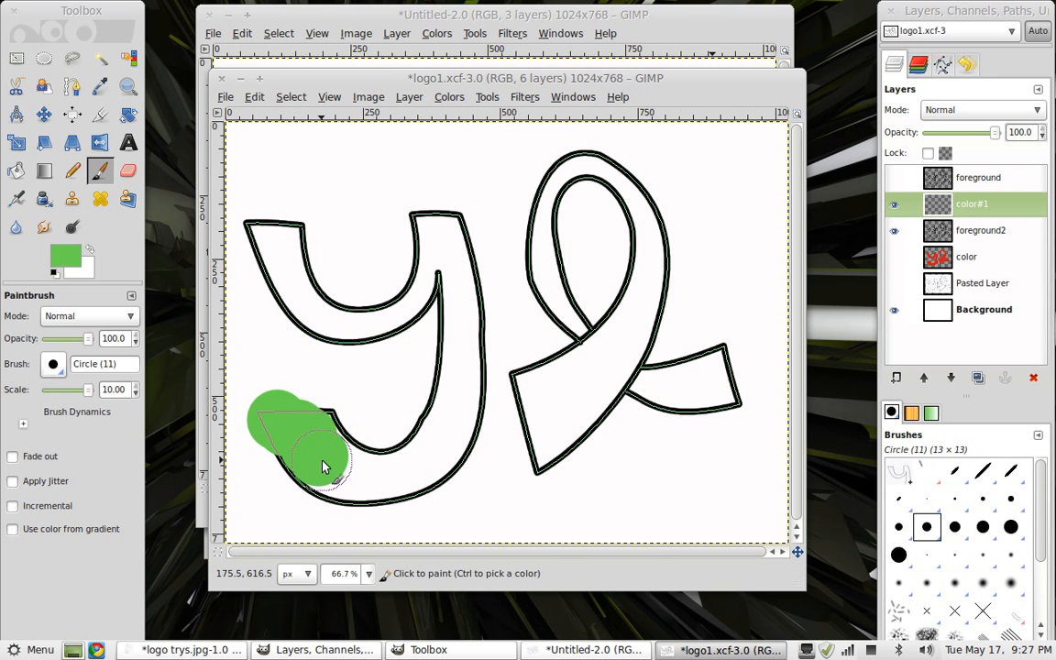
{"action": "key", "text": "ctrl+z"}
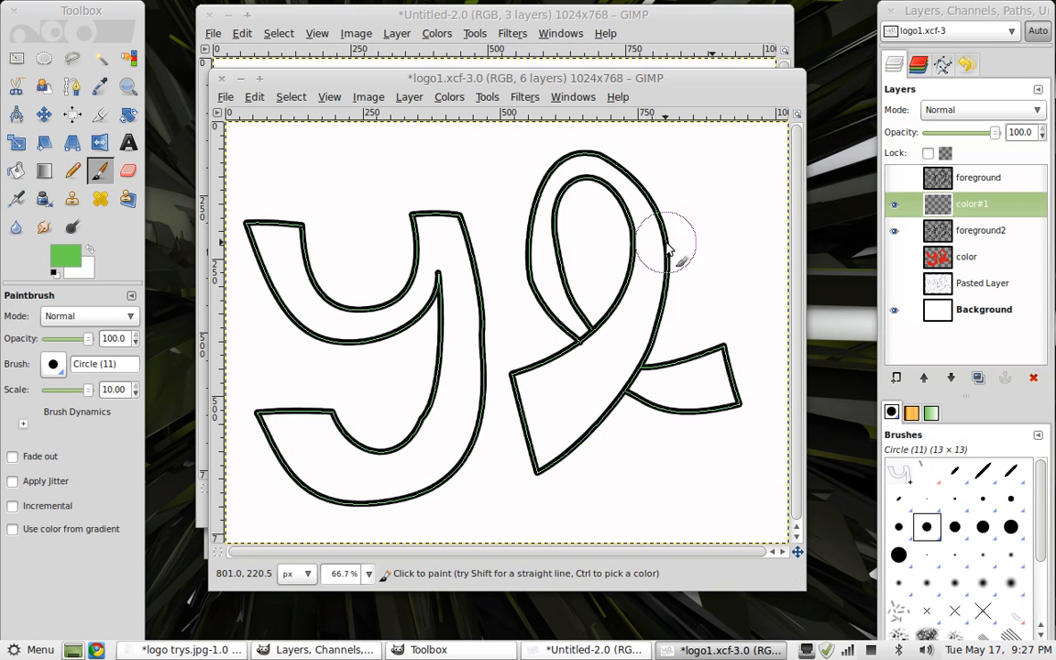
Move the new color layer below foreground2 and paint green over both the y and l letters
{"action": "left_click", "coordinate": [1004, 209]}
{"action": "left_click_drag", "start_coordinate": [999, 207], "coordinate": [967, 249]}
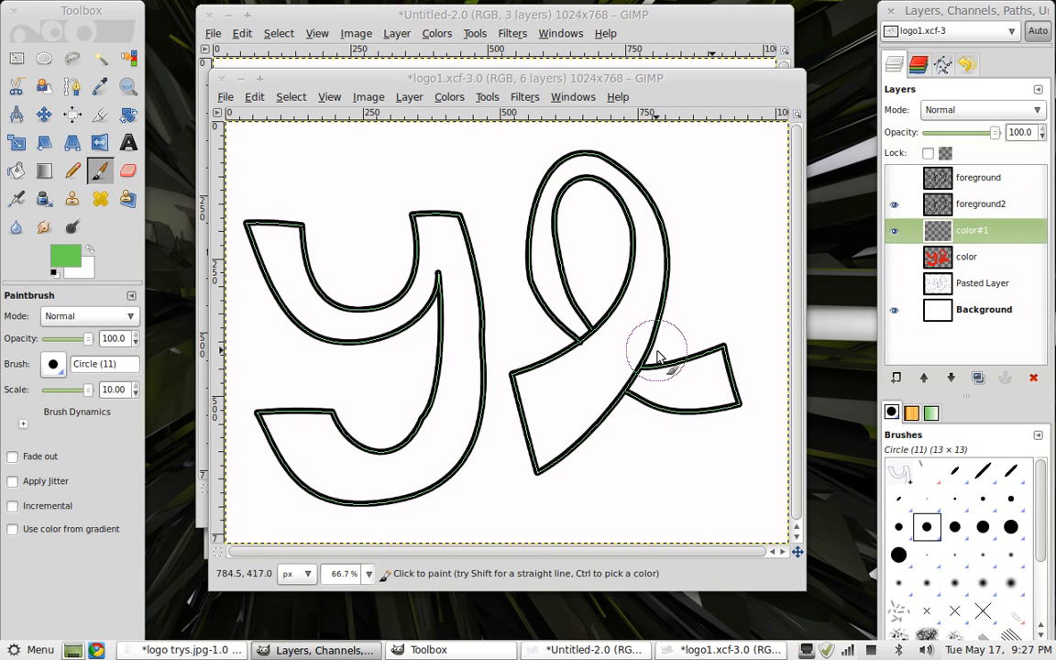
{"action": "mouse_move", "coordinate": [429, 369]}
{"action": "left_mouse_down"}
{"action": "mouse_move", "coordinate": [408, 293]}
{"action": "mouse_move", "coordinate": [410, 313]}
{"action": "mouse_move", "coordinate": [425, 250]}
{"action": "mouse_move", "coordinate": [410, 180]}
{"action": "mouse_move", "coordinate": [446, 366]}
{"action": "mouse_move", "coordinate": [412, 153]}
{"action": "mouse_move", "coordinate": [503, 343]}
{"action": "mouse_move", "coordinate": [457, 410]}
{"action": "left_mouse_up"}
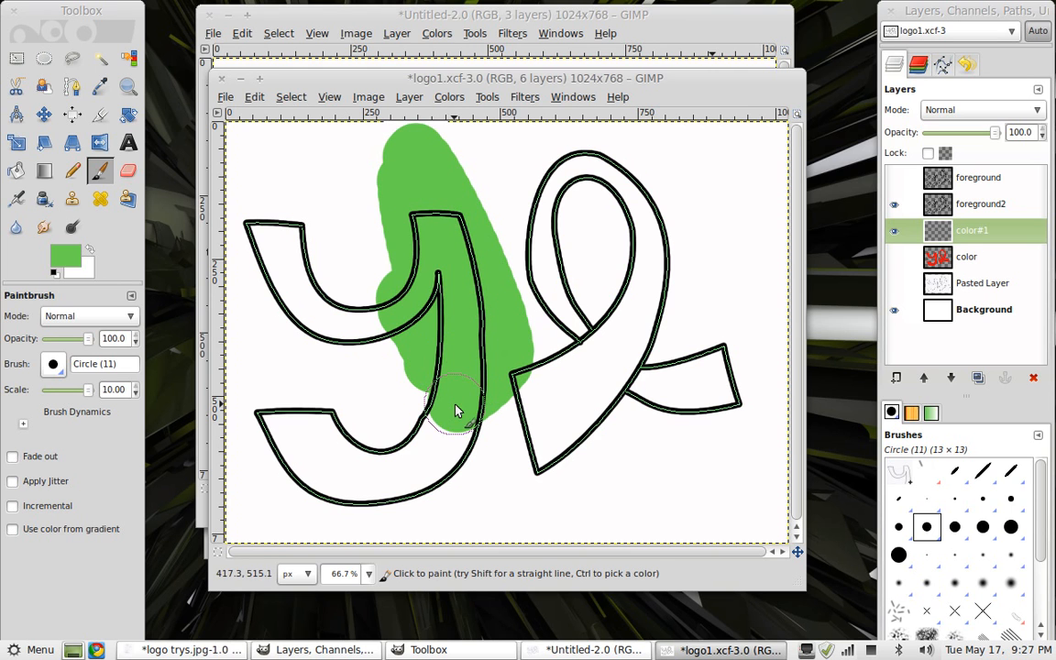
{"action": "mouse_move", "coordinate": [351, 478]}
{"action": "left_mouse_down"}
{"action": "mouse_move", "coordinate": [313, 437]}
{"action": "mouse_move", "coordinate": [264, 431]}
{"action": "mouse_move", "coordinate": [329, 503]}
{"action": "mouse_move", "coordinate": [368, 467]}
{"action": "mouse_move", "coordinate": [372, 301]}
{"action": "mouse_move", "coordinate": [368, 322]}
{"action": "mouse_move", "coordinate": [293, 317]}
{"action": "mouse_move", "coordinate": [276, 257]}
{"action": "mouse_move", "coordinate": [252, 246]}
{"action": "mouse_move", "coordinate": [283, 232]}
{"action": "mouse_move", "coordinate": [305, 299]}
{"action": "left_mouse_up"}
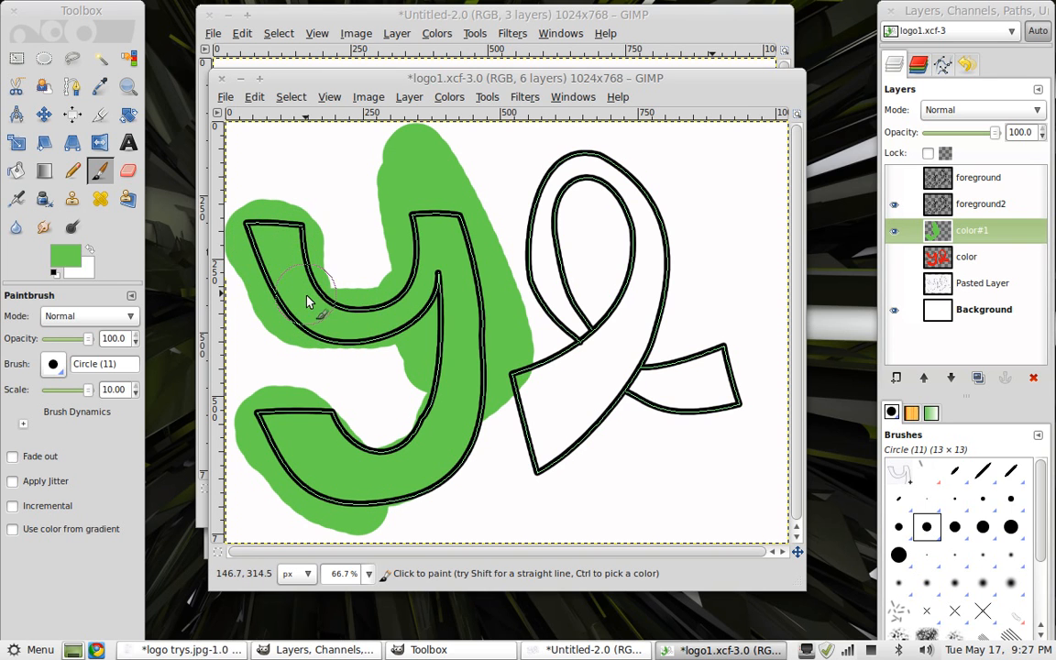
{"action": "mouse_move", "coordinate": [594, 359]}
{"action": "left_mouse_down"}
{"action": "mouse_move", "coordinate": [564, 298]}
{"action": "mouse_move", "coordinate": [554, 227]}
{"action": "mouse_move", "coordinate": [563, 187]}
{"action": "mouse_move", "coordinate": [594, 174]}
{"action": "mouse_move", "coordinate": [620, 190]}
{"action": "mouse_move", "coordinate": [681, 287]}
{"action": "mouse_move", "coordinate": [655, 273]}
{"action": "mouse_move", "coordinate": [585, 378]}
{"action": "mouse_move", "coordinate": [541, 390]}
{"action": "mouse_move", "coordinate": [522, 415]}
{"action": "mouse_move", "coordinate": [526, 447]}
{"action": "mouse_move", "coordinate": [537, 461]}
{"action": "mouse_move", "coordinate": [656, 350]}
{"action": "mouse_move", "coordinate": [640, 437]}
{"action": "left_mouse_up"}
{"action": "mouse_move", "coordinate": [689, 388]}
{"action": "left_mouse_down"}
{"action": "mouse_move", "coordinate": [713, 374]}
{"action": "mouse_move", "coordinate": [725, 389]}
{"action": "mouse_move", "coordinate": [690, 404]}
{"action": "left_mouse_up"}
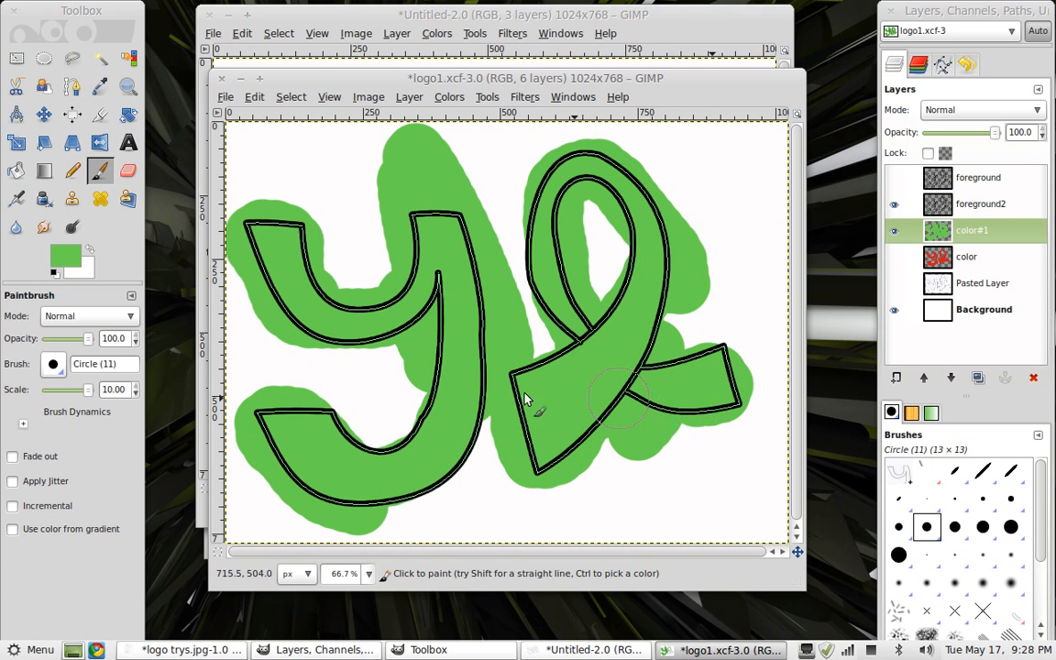
Switch to the Eraser at scale 10.00 and erase excess green paint around the outside of the letters
{"action": "left_click", "coordinate": [128, 170]}
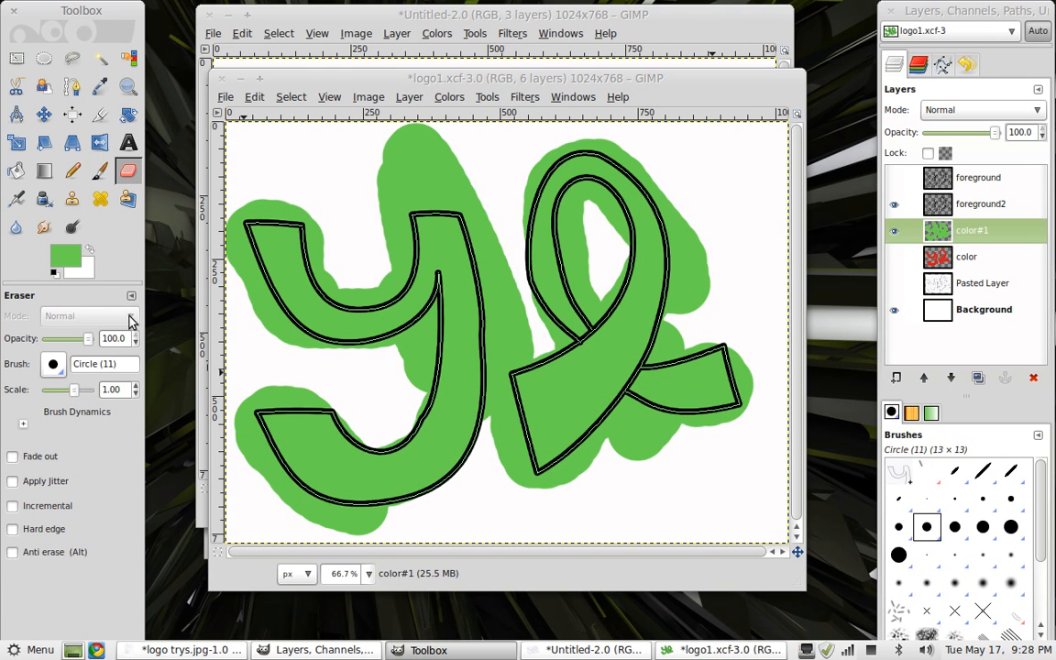
{"action": "left_click_drag", "start_coordinate": [78, 392], "coordinate": [91, 394]}
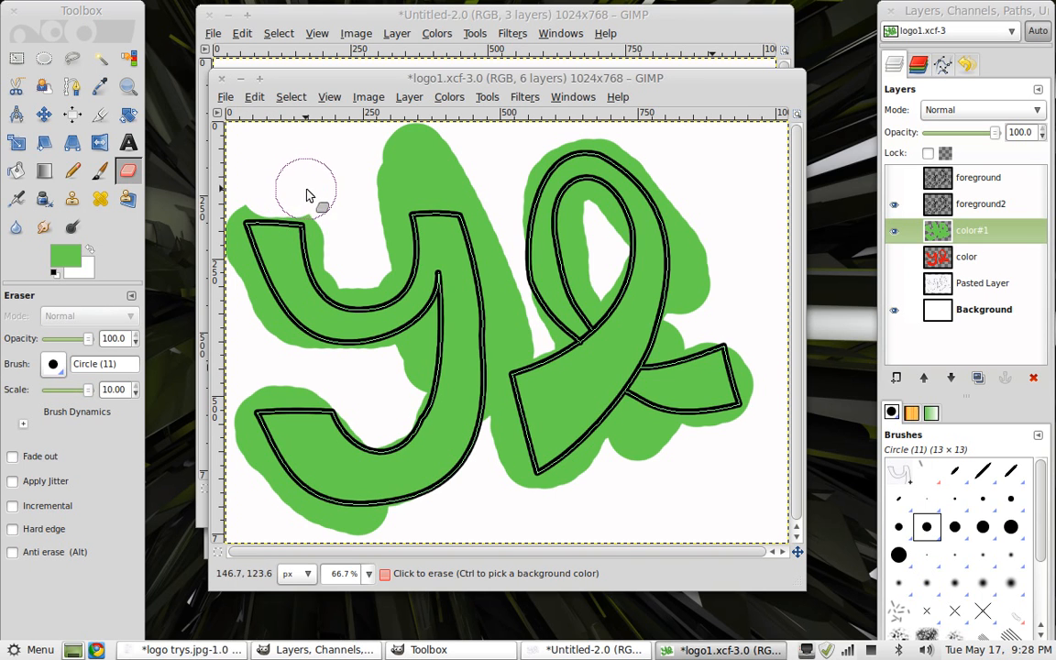
{"action": "mouse_move", "coordinate": [316, 189]}
{"action": "left_mouse_down"}
{"action": "mouse_move", "coordinate": [384, 162]}
{"action": "mouse_move", "coordinate": [467, 169]}
{"action": "mouse_move", "coordinate": [384, 175]}
{"action": "mouse_move", "coordinate": [399, 147]}
{"action": "mouse_move", "coordinate": [434, 152]}
{"action": "mouse_move", "coordinate": [377, 189]}
{"action": "mouse_move", "coordinate": [374, 266]}
{"action": "mouse_move", "coordinate": [358, 273]}
{"action": "mouse_move", "coordinate": [337, 236]}
{"action": "left_mouse_up"}
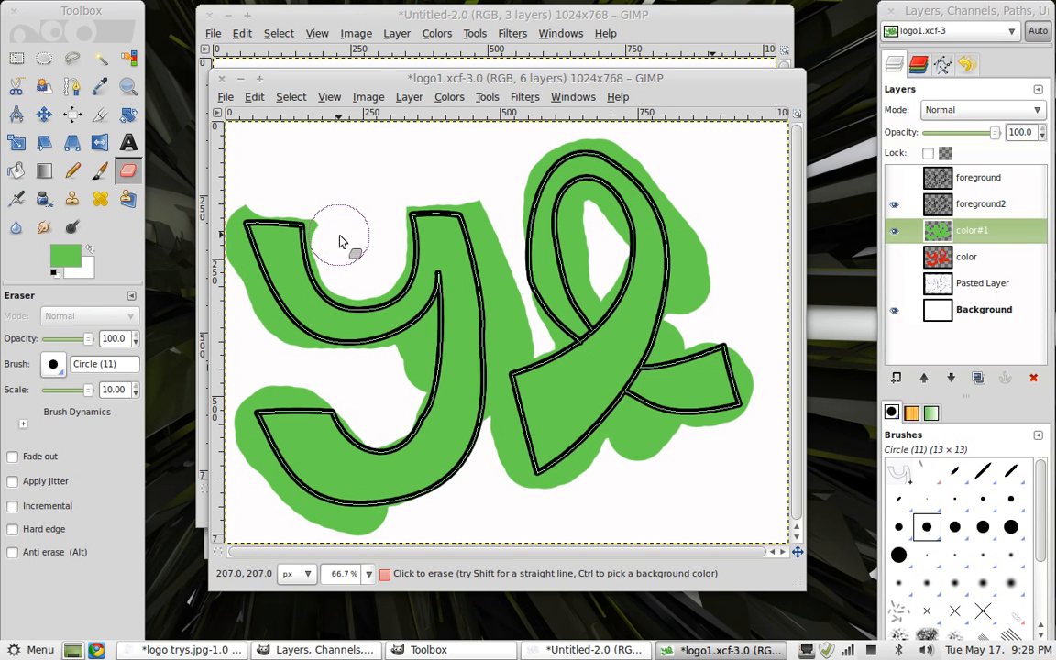
{"action": "mouse_move", "coordinate": [642, 448]}
{"action": "left_mouse_down"}
{"action": "mouse_move", "coordinate": [641, 434]}
{"action": "mouse_move", "coordinate": [545, 500]}
{"action": "left_mouse_up"}
{"action": "key", "text": "ctrl+z"}
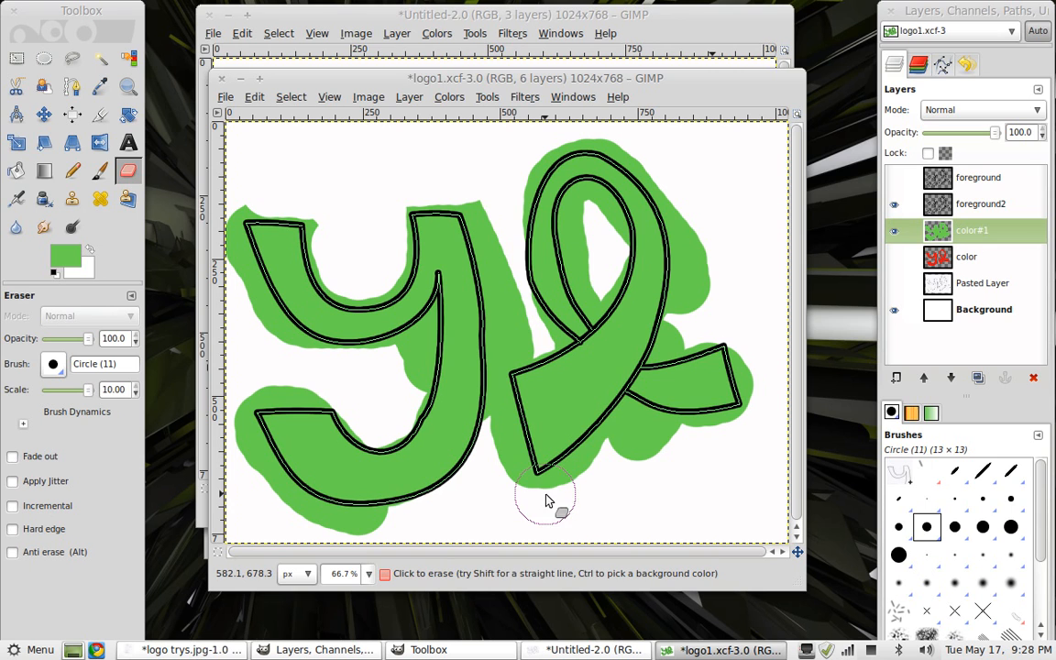
{"action": "mouse_move", "coordinate": [565, 511]}
{"action": "left_mouse_down"}
{"action": "mouse_move", "coordinate": [607, 485]}
{"action": "mouse_move", "coordinate": [624, 450]}
{"action": "mouse_move", "coordinate": [653, 438]}
{"action": "mouse_move", "coordinate": [669, 450]}
{"action": "left_mouse_up"}
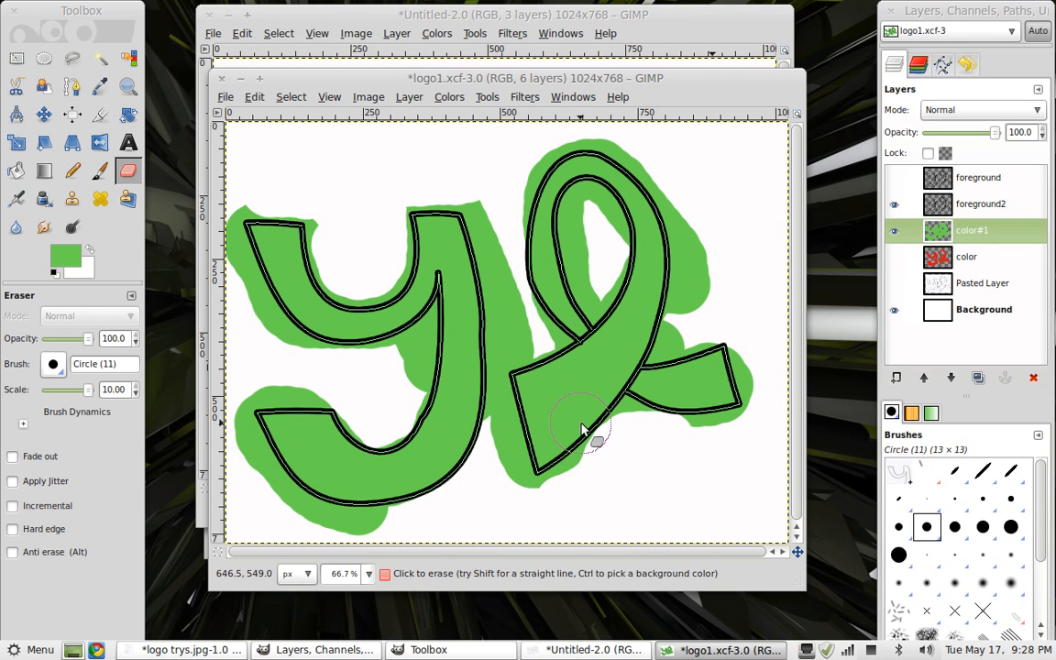
{"action": "mouse_move", "coordinate": [519, 336]}
{"action": "left_mouse_down"}
{"action": "mouse_move", "coordinate": [523, 302]}
{"action": "mouse_move", "coordinate": [503, 290]}
{"action": "left_mouse_up"}
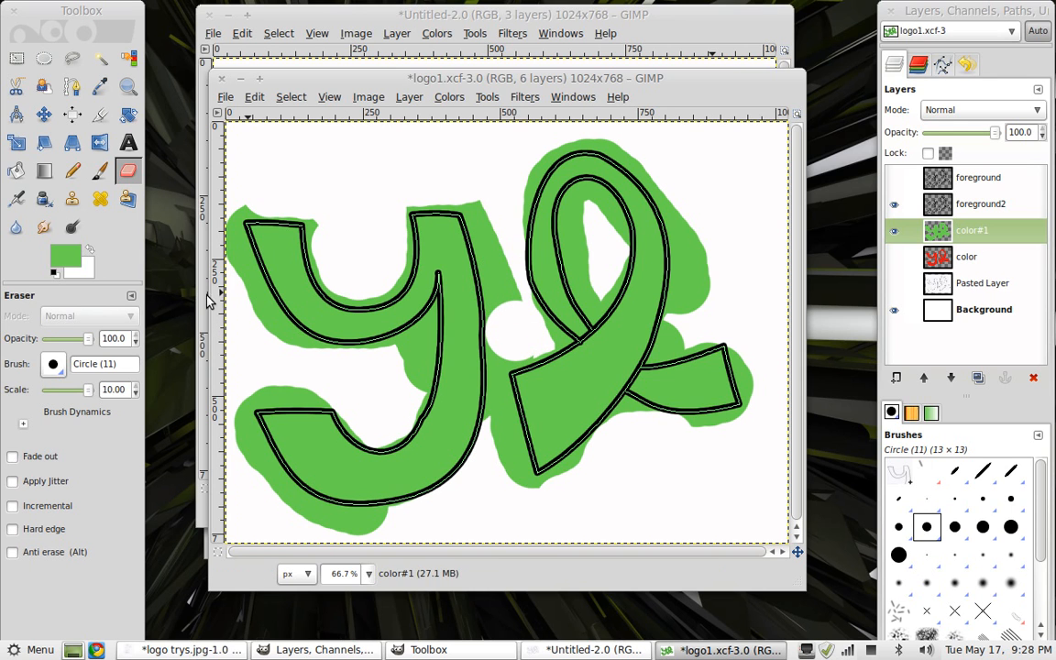
{"action": "mouse_move", "coordinate": [508, 279]}
{"action": "left_mouse_down"}
{"action": "mouse_move", "coordinate": [440, 322]}
{"action": "mouse_move", "coordinate": [564, 235]}
{"action": "mouse_move", "coordinate": [486, 294]}
{"action": "left_mouse_up"}
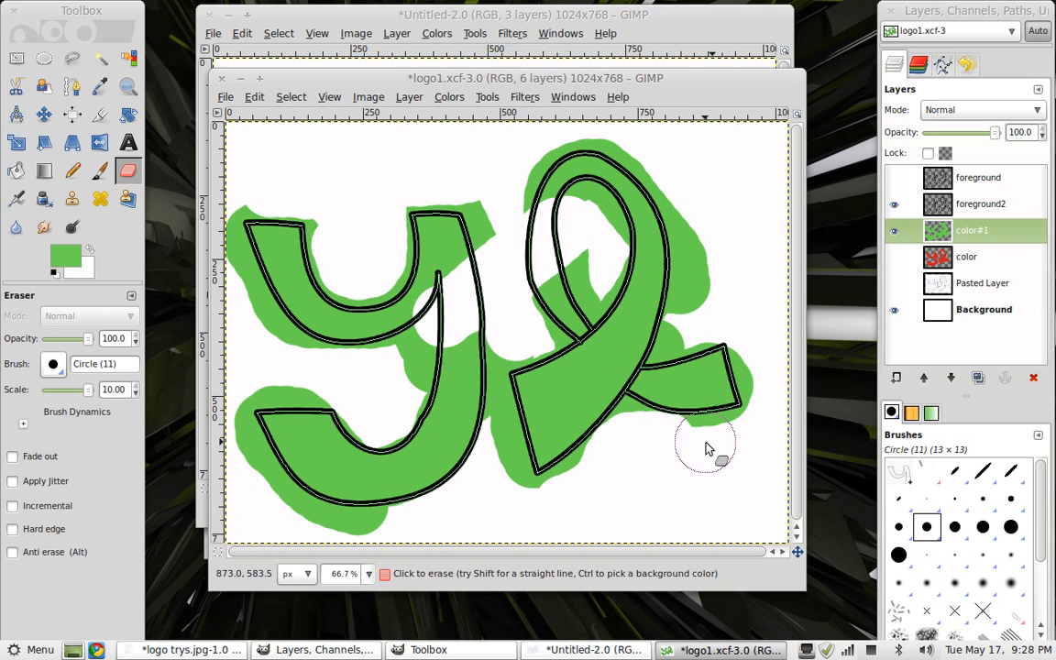
{"action": "key", "text": "ctrl+z"}
{"action": "key", "text": "ctrl+z"}
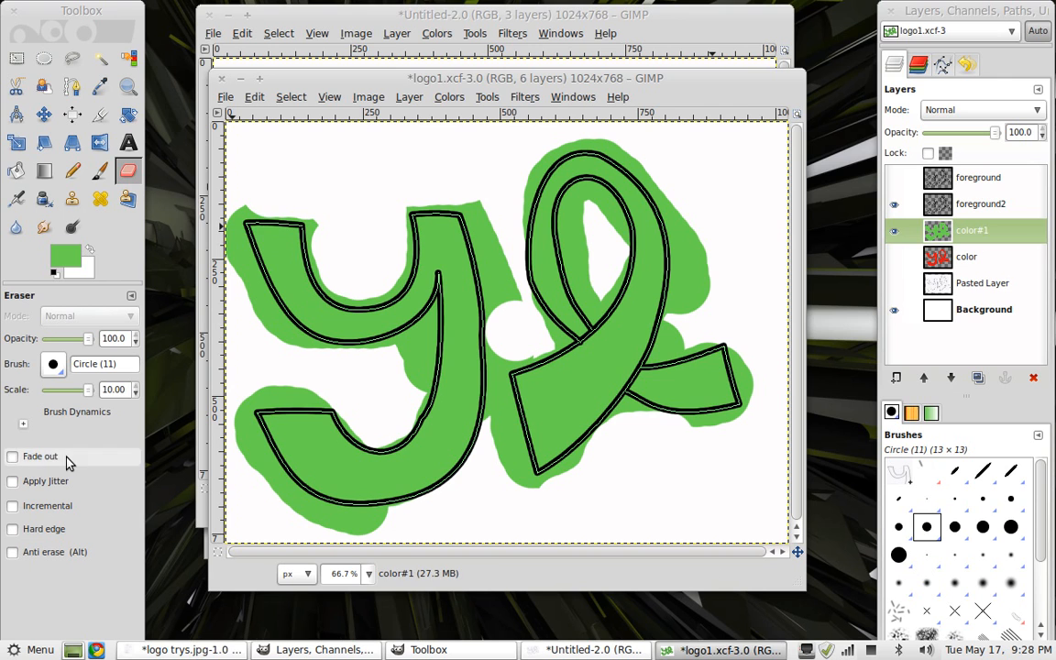
Set the eraser scale to 1.05 and, zoomed to 200%, erase the green between the y and l
{"action": "left_click_drag", "start_coordinate": [94, 395], "coordinate": [81, 400]}
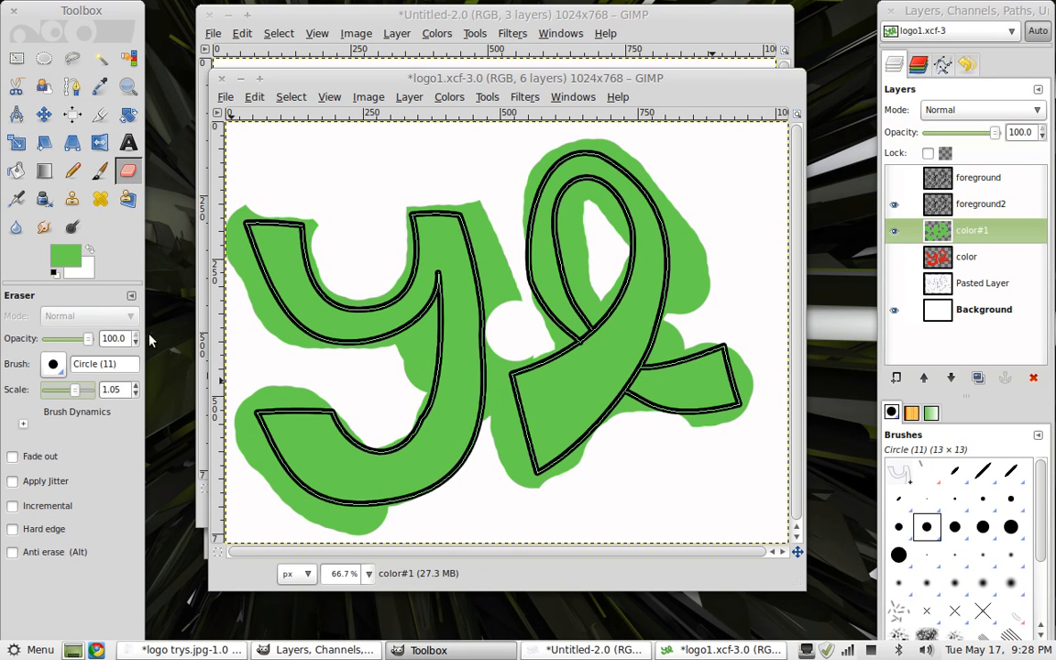
{"action": "left_click", "coordinate": [369, 573]}
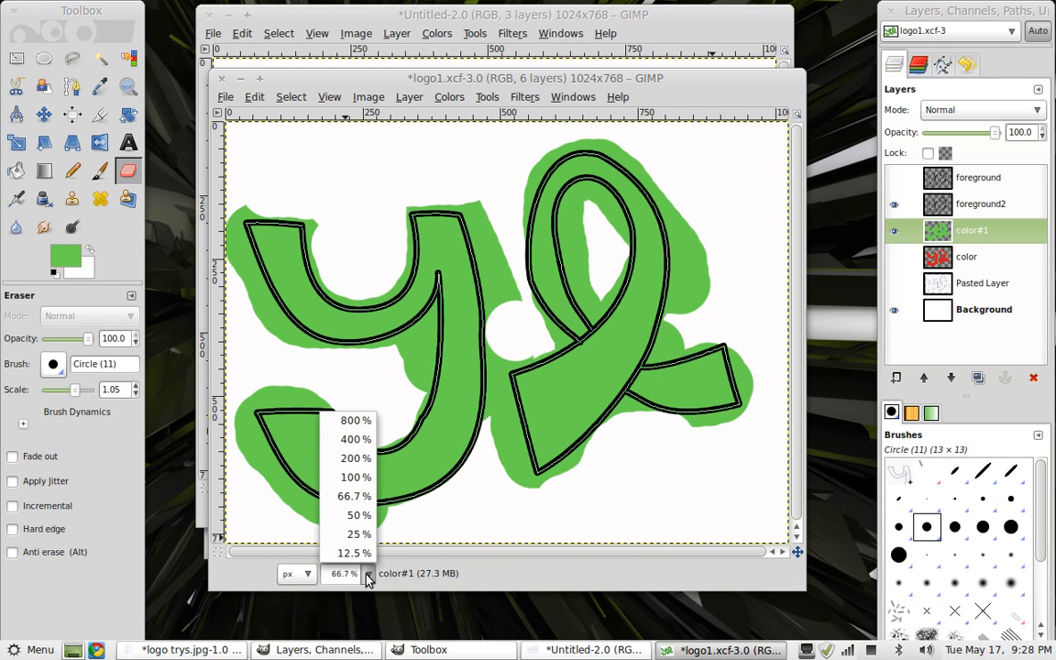
{"action": "left_click", "coordinate": [357, 459]}
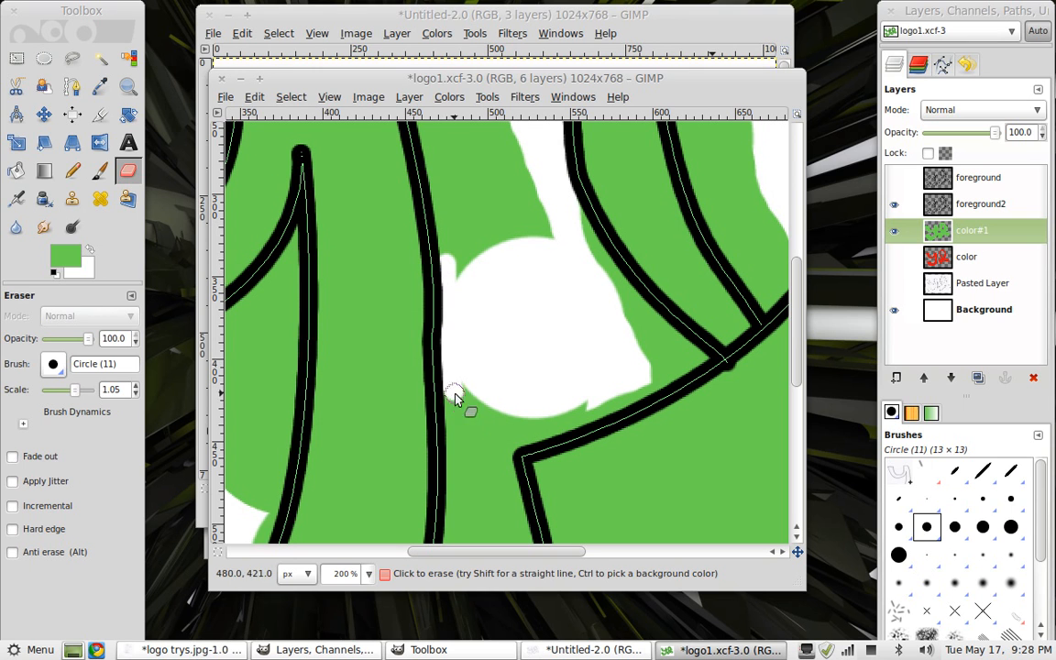
{"action": "left_click_drag", "start_coordinate": [453, 396], "coordinate": [454, 137]}
{"action": "mouse_move", "coordinate": [449, 209]}
{"action": "left_mouse_down"}
{"action": "mouse_move", "coordinate": [446, 258]}
{"action": "mouse_move", "coordinate": [417, 115]}
{"action": "mouse_move", "coordinate": [457, 195]}
{"action": "mouse_move", "coordinate": [481, 207]}
{"action": "mouse_move", "coordinate": [487, 226]}
{"action": "mouse_move", "coordinate": [472, 264]}
{"action": "mouse_move", "coordinate": [471, 162]}
{"action": "mouse_move", "coordinate": [518, 291]}
{"action": "mouse_move", "coordinate": [485, 228]}
{"action": "mouse_move", "coordinate": [490, 211]}
{"action": "mouse_move", "coordinate": [512, 249]}
{"action": "mouse_move", "coordinate": [491, 231]}
{"action": "mouse_move", "coordinate": [483, 188]}
{"action": "mouse_move", "coordinate": [551, 250]}
{"action": "mouse_move", "coordinate": [520, 223]}
{"action": "mouse_move", "coordinate": [541, 221]}
{"action": "mouse_move", "coordinate": [545, 235]}
{"action": "mouse_move", "coordinate": [541, 200]}
{"action": "mouse_move", "coordinate": [512, 169]}
{"action": "mouse_move", "coordinate": [504, 257]}
{"action": "left_mouse_up"}
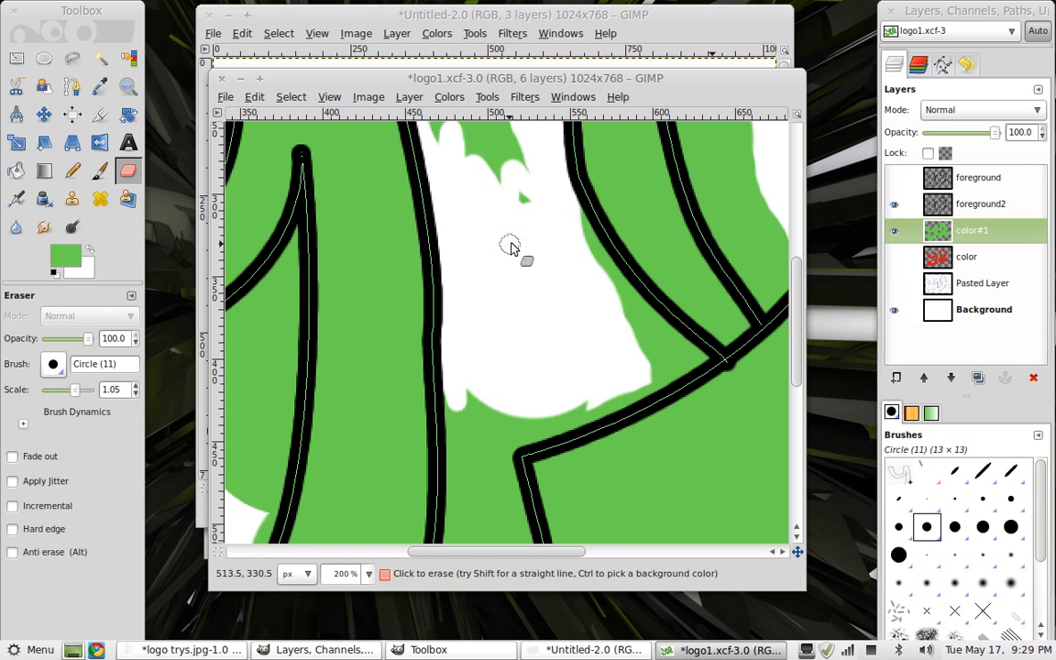
{"action": "mouse_move", "coordinate": [520, 201]}
{"action": "left_mouse_down"}
{"action": "mouse_move", "coordinate": [566, 228]}
{"action": "mouse_move", "coordinate": [580, 207]}
{"action": "mouse_move", "coordinate": [641, 313]}
{"action": "mouse_move", "coordinate": [591, 238]}
{"action": "left_mouse_up"}
{"action": "mouse_move", "coordinate": [622, 292]}
{"action": "left_mouse_down"}
{"action": "mouse_move", "coordinate": [667, 325]}
{"action": "mouse_move", "coordinate": [649, 313]}
{"action": "mouse_move", "coordinate": [706, 360]}
{"action": "mouse_move", "coordinate": [573, 417]}
{"action": "mouse_move", "coordinate": [650, 405]}
{"action": "mouse_move", "coordinate": [689, 352]}
{"action": "mouse_move", "coordinate": [659, 364]}
{"action": "mouse_move", "coordinate": [639, 337]}
{"action": "mouse_move", "coordinate": [660, 342]}
{"action": "mouse_move", "coordinate": [656, 358]}
{"action": "mouse_move", "coordinate": [629, 364]}
{"action": "mouse_move", "coordinate": [639, 353]}
{"action": "mouse_move", "coordinate": [659, 349]}
{"action": "mouse_move", "coordinate": [560, 418]}
{"action": "mouse_move", "coordinate": [567, 425]}
{"action": "mouse_move", "coordinate": [530, 432]}
{"action": "mouse_move", "coordinate": [503, 455]}
{"action": "mouse_move", "coordinate": [544, 402]}
{"action": "mouse_move", "coordinate": [506, 432]}
{"action": "mouse_move", "coordinate": [484, 476]}
{"action": "mouse_move", "coordinate": [501, 420]}
{"action": "mouse_move", "coordinate": [452, 393]}
{"action": "mouse_move", "coordinate": [437, 516]}
{"action": "mouse_move", "coordinate": [444, 545]}
{"action": "mouse_move", "coordinate": [492, 357]}
{"action": "mouse_move", "coordinate": [462, 408]}
{"action": "mouse_move", "coordinate": [465, 444]}
{"action": "mouse_move", "coordinate": [485, 403]}
{"action": "mouse_move", "coordinate": [454, 541]}
{"action": "mouse_move", "coordinate": [497, 466]}
{"action": "mouse_move", "coordinate": [519, 516]}
{"action": "mouse_move", "coordinate": [514, 466]}
{"action": "mouse_move", "coordinate": [564, 598]}
{"action": "left_mouse_up"}
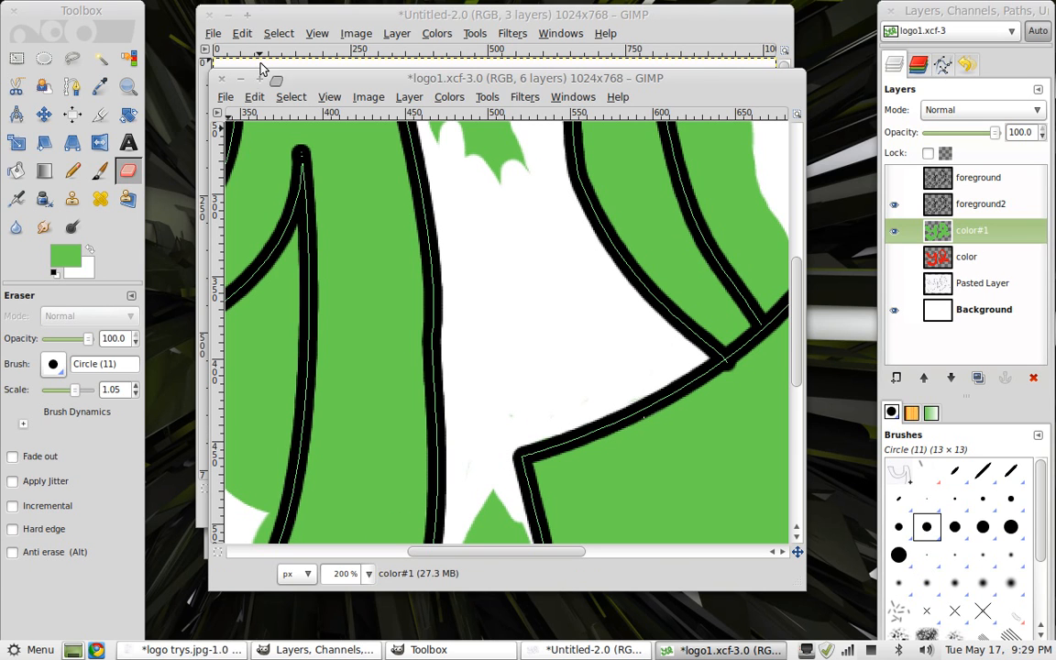
{"action": "left_click", "coordinate": [371, 576]}
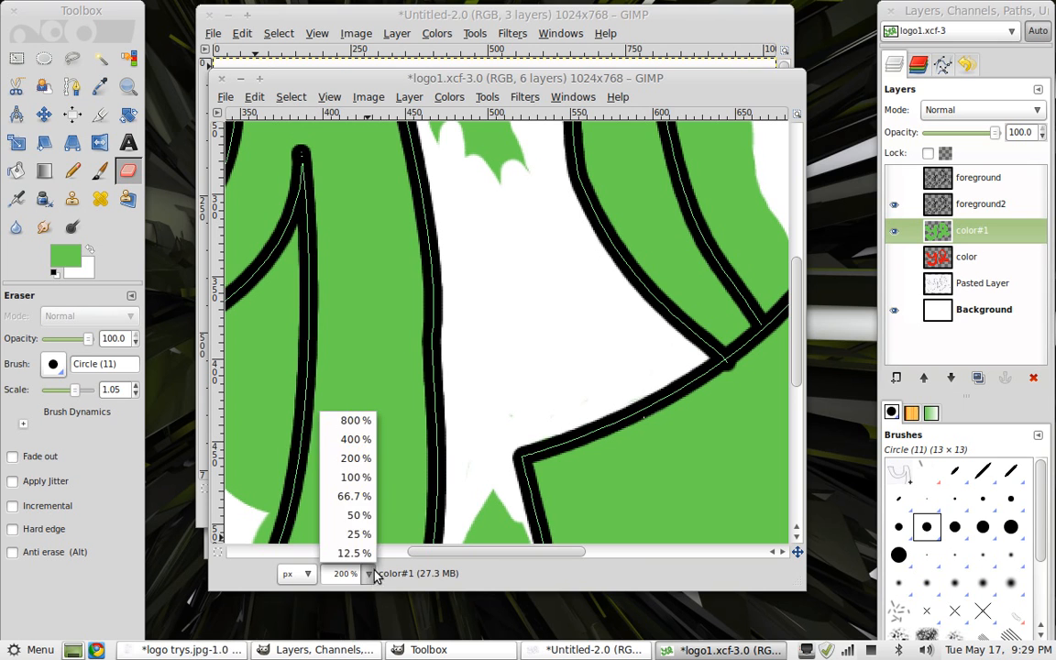
{"action": "left_click", "coordinate": [362, 497]}
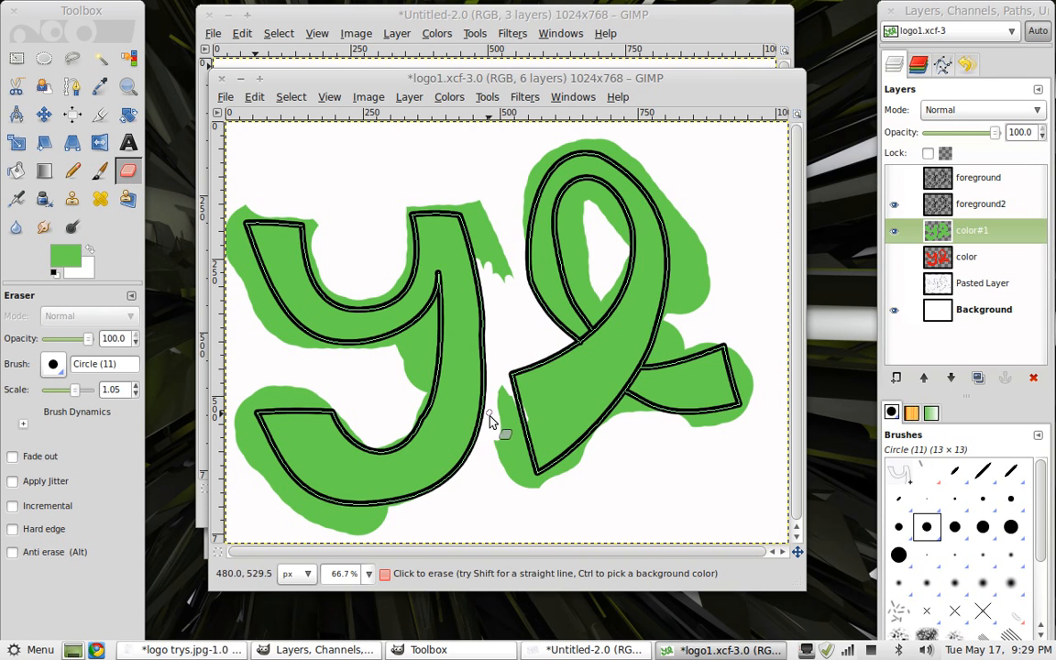
{"action": "mouse_move", "coordinate": [497, 358]}
{"action": "left_mouse_down"}
{"action": "mouse_move", "coordinate": [508, 494]}
{"action": "mouse_move", "coordinate": [495, 394]}
{"action": "mouse_move", "coordinate": [496, 449]}
{"action": "left_mouse_up"}
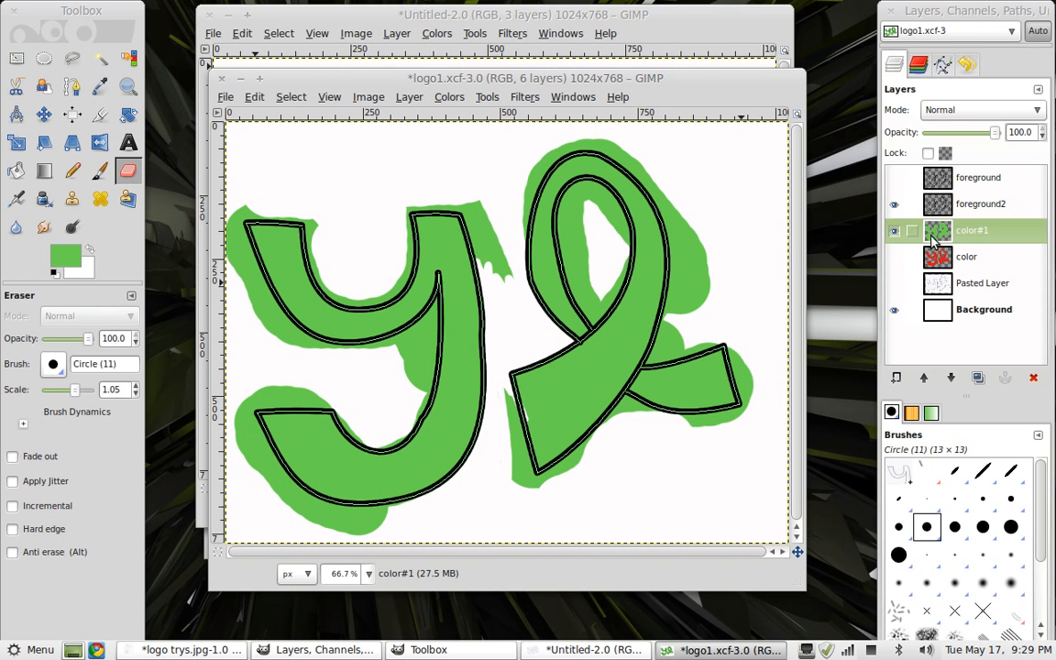
Hide the green color#1 and Background layers and show the red color layer
{"action": "left_click", "coordinate": [895, 231]}
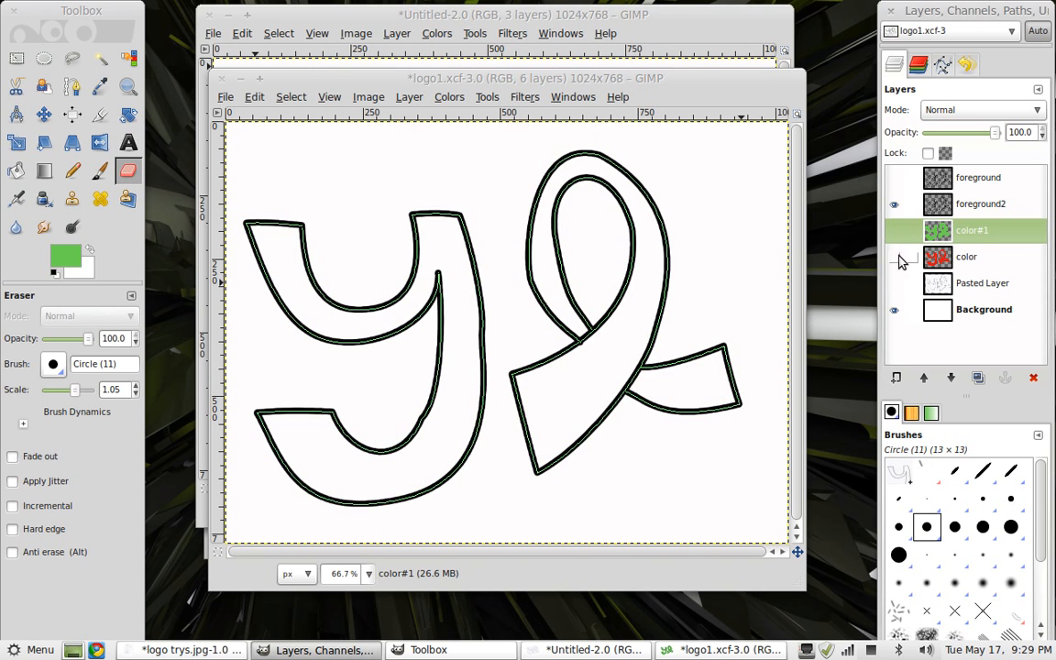
{"action": "left_click", "coordinate": [895, 258]}
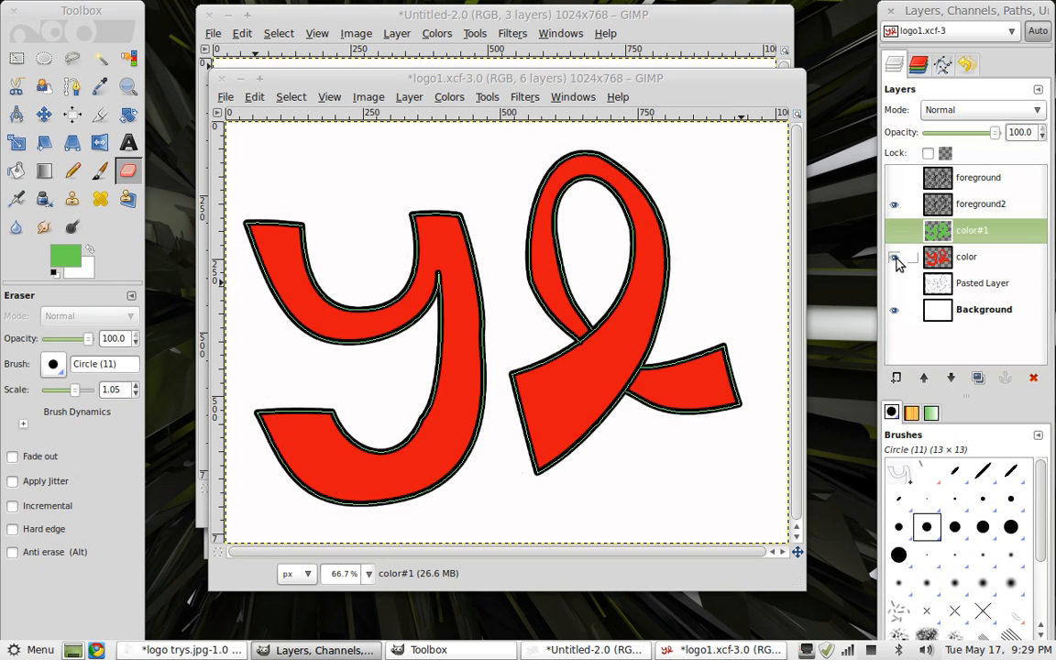
{"action": "left_click", "coordinate": [895, 311]}
{"action": "left_click", "coordinate": [895, 312]}
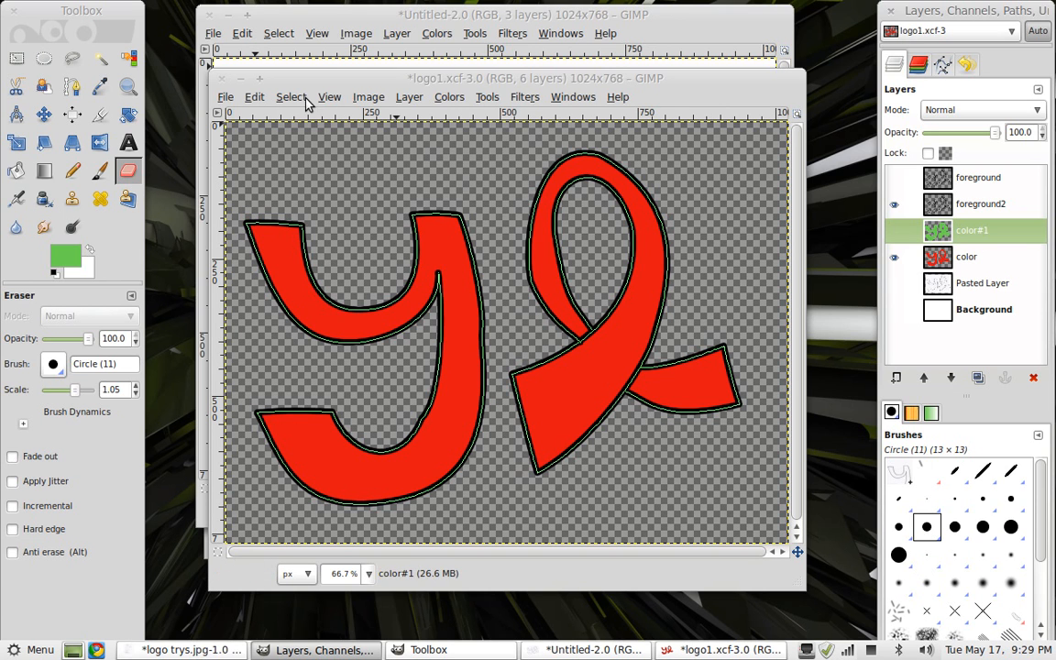
Save the image, then save it again as the GIMP XCF file logo1.xcf in Pictures, replacing the existing file
{"action": "left_click", "coordinate": [222, 99]}
{"action": "left_click", "coordinate": [225, 220]}
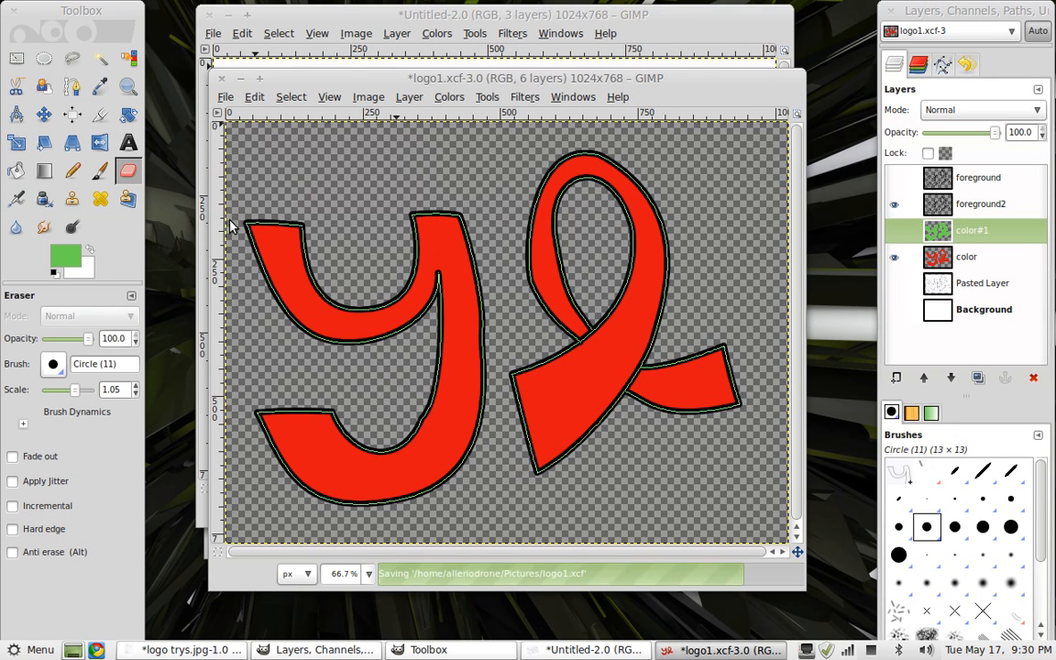
{"action": "left_click", "coordinate": [224, 97]}
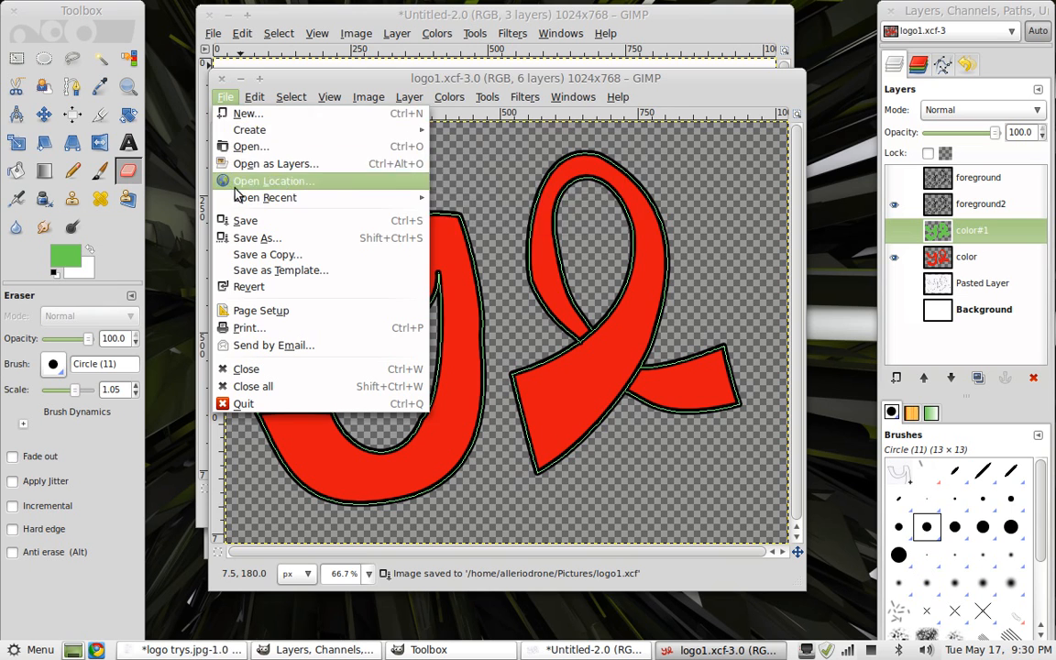
{"action": "left_click", "coordinate": [241, 239]}
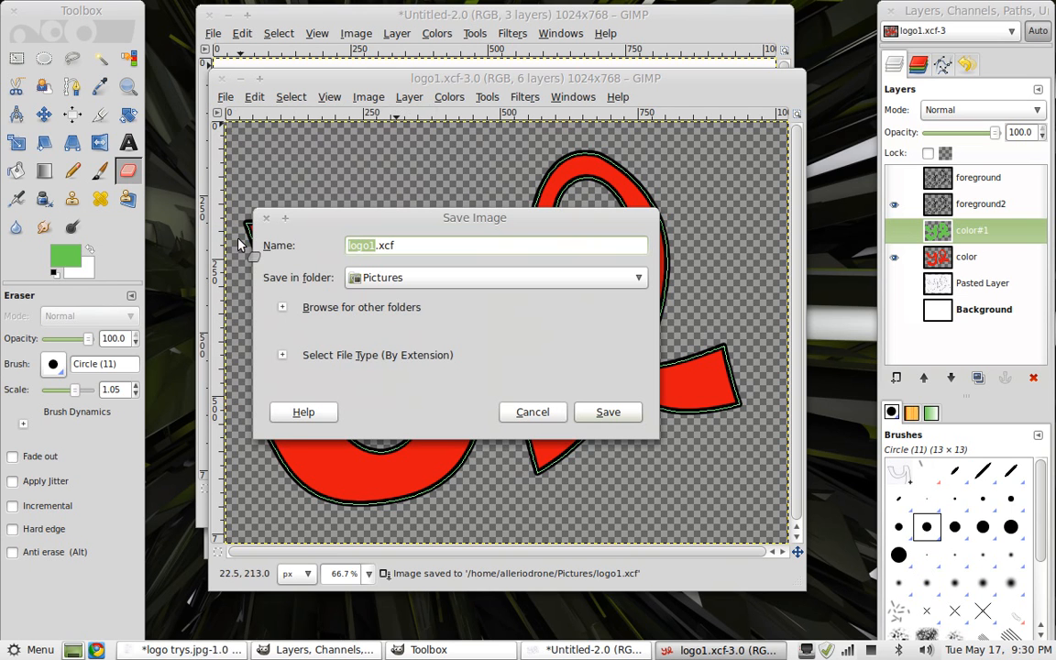
{"action": "left_click", "coordinate": [377, 358]}
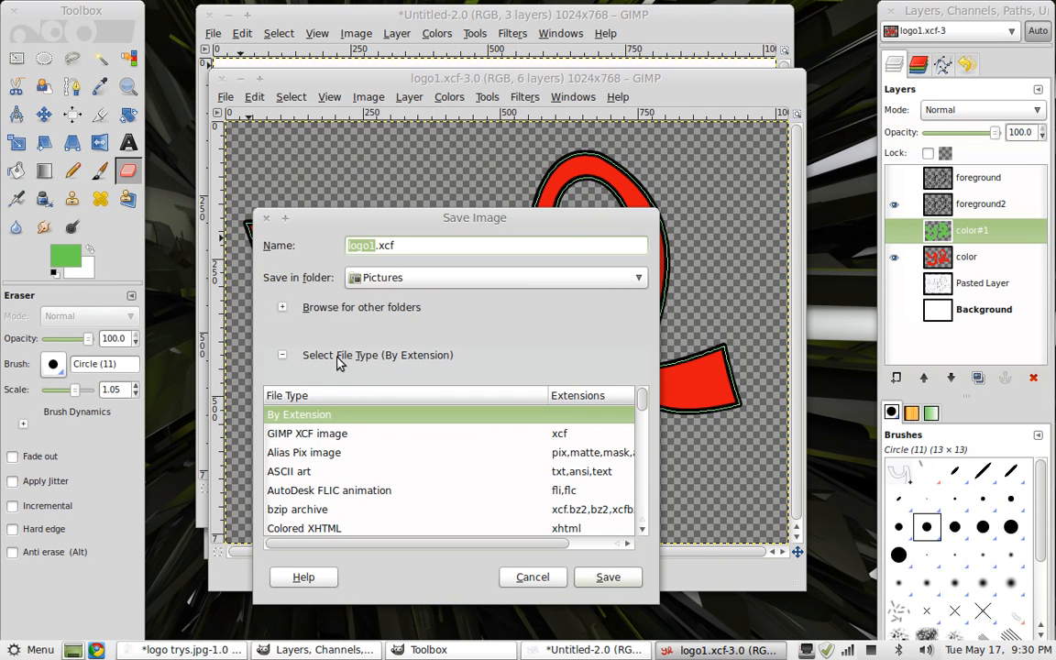
{"action": "left_click", "coordinate": [320, 438]}
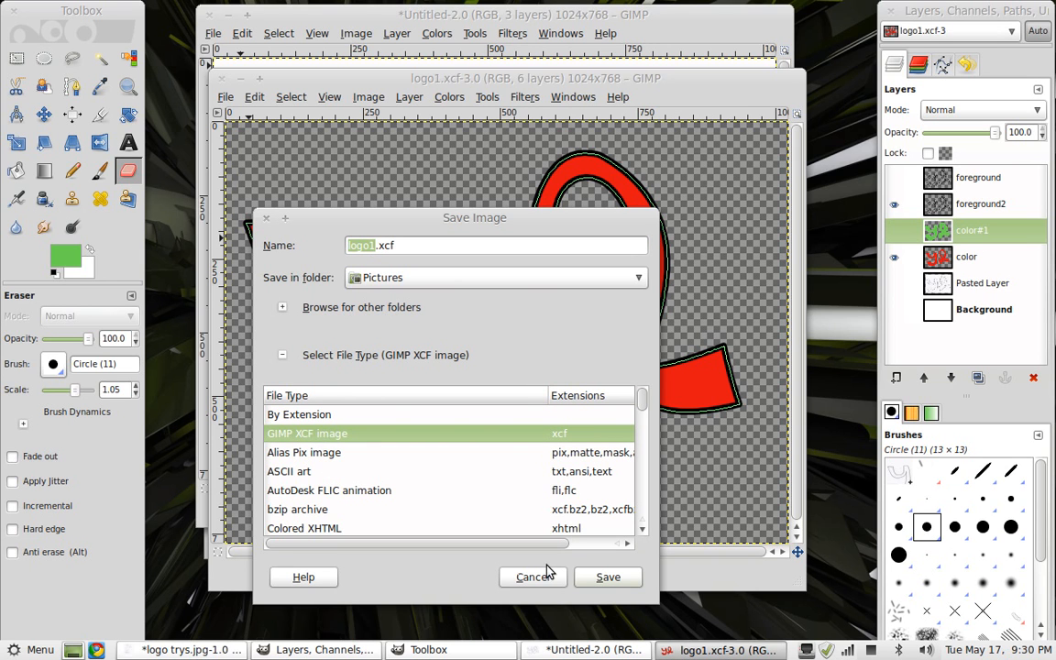
{"action": "left_click", "coordinate": [607, 576]}
{"action": "left_click", "coordinate": [607, 479]}
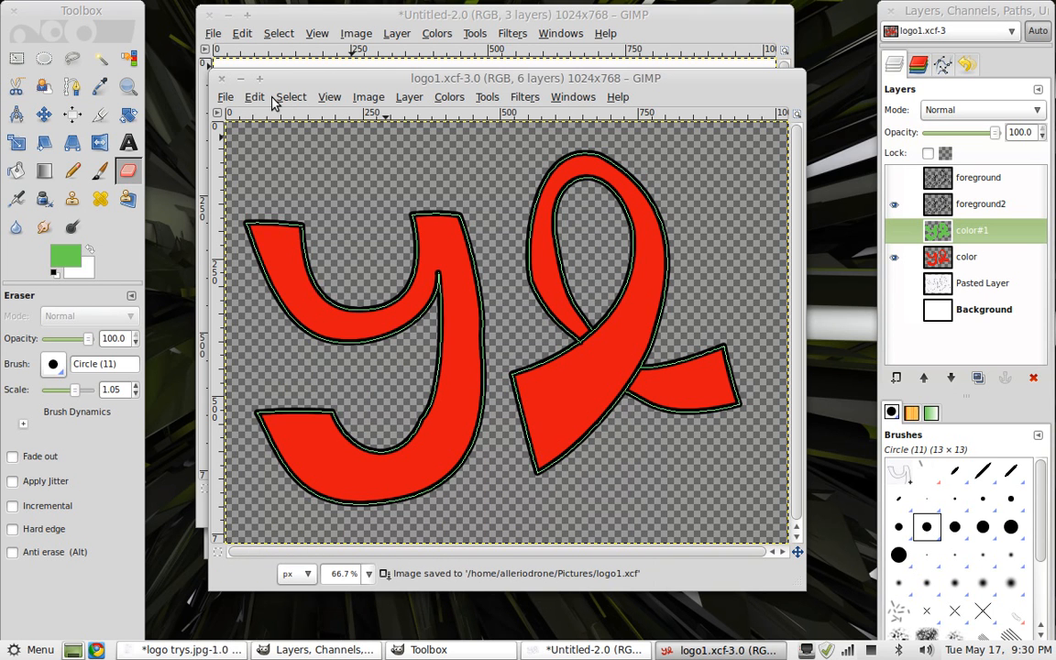
{"action": "left_click", "coordinate": [221, 95]}
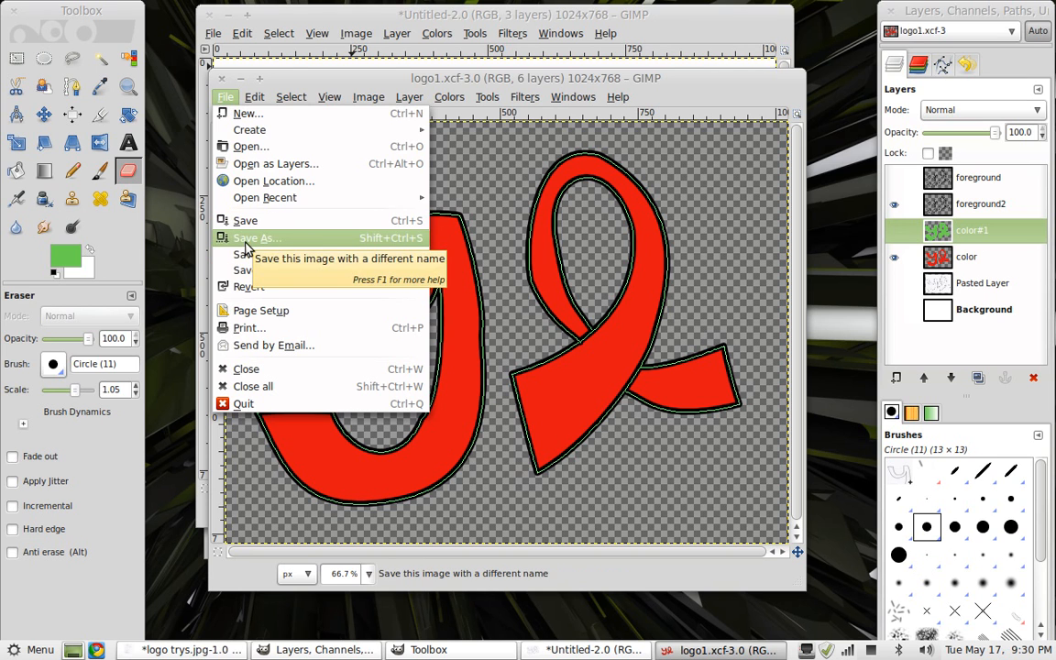
{"action": "left_click", "coordinate": [245, 240]}
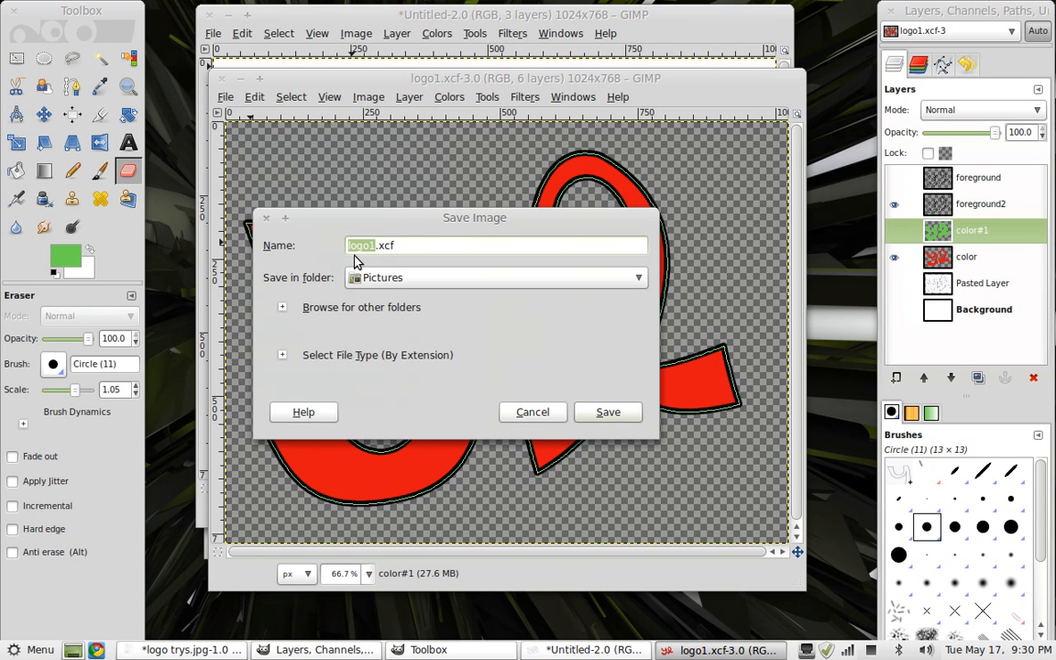
{"action": "left_click", "coordinate": [400, 246]}
{"action": "key", "text": "BackSpace"}
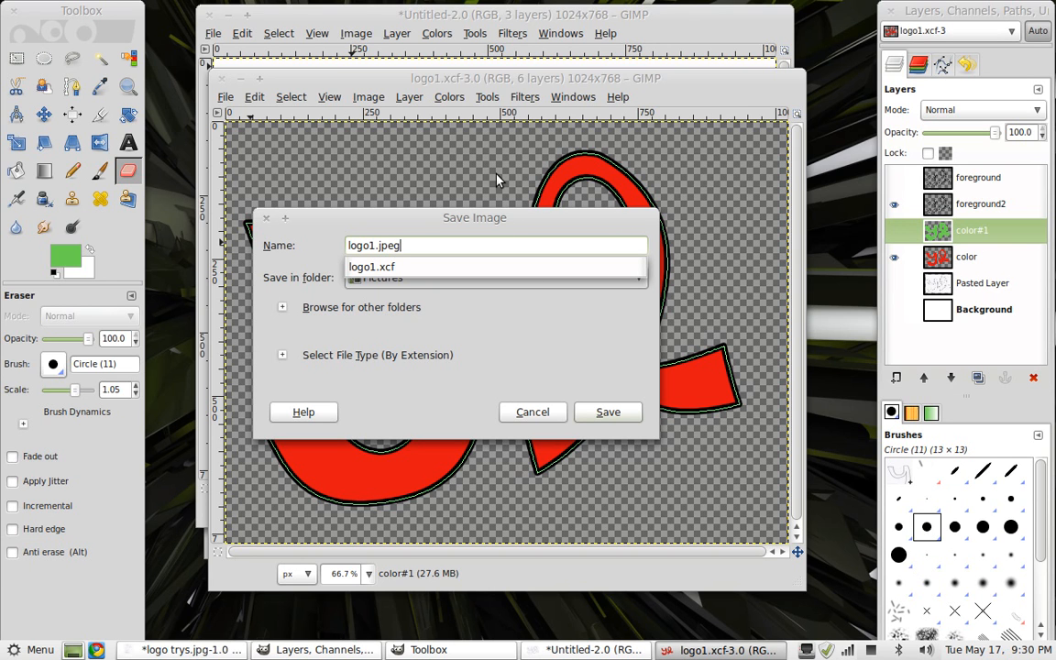
{"action": "left_click", "coordinate": [626, 418]}
{"action": "left_click", "coordinate": [609, 412]}
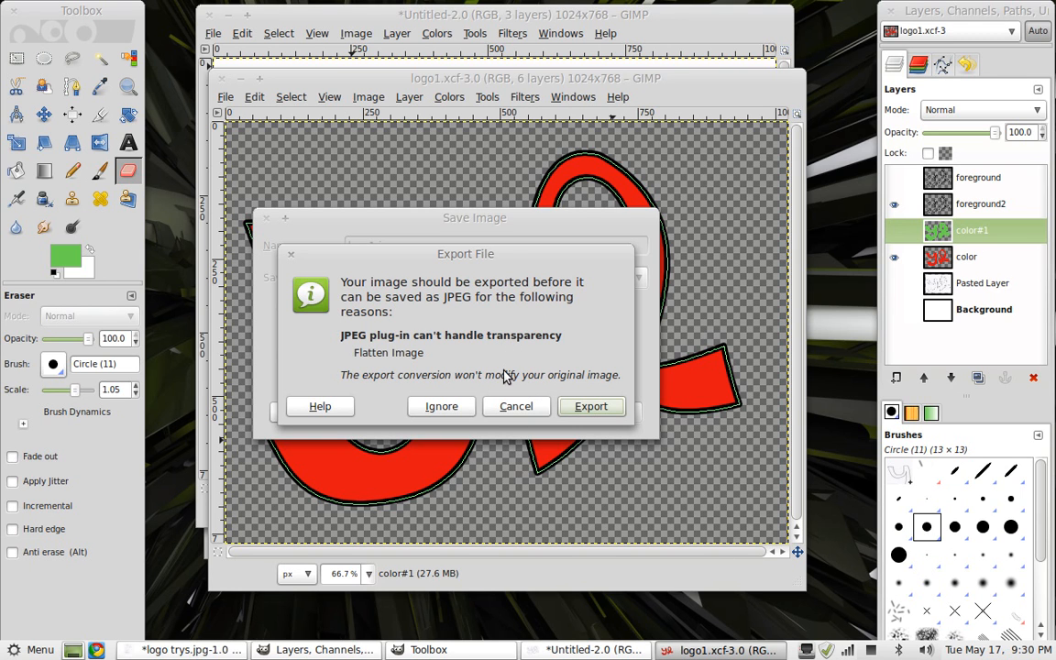
{"action": "left_click", "coordinate": [503, 409]}
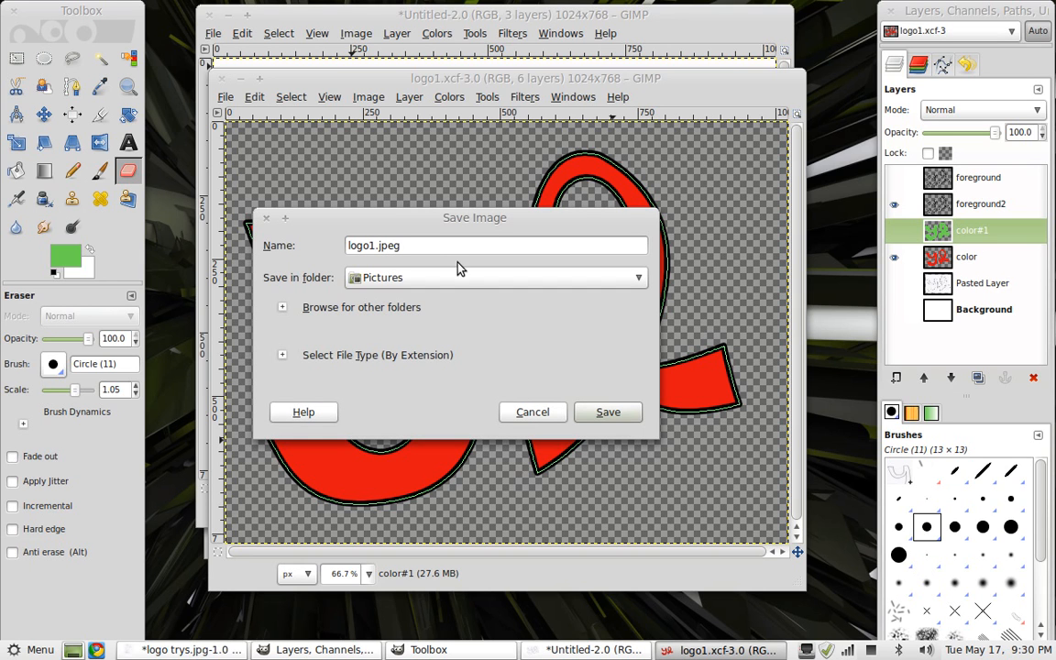
Rename the file to logo1.gif and export it, replacing the existing file and keeping the default GIF options
{"action": "key", "text": "BackSpace"}
{"action": "key", "text": "BackSpace"}
{"action": "key", "text": "BackSpace"}
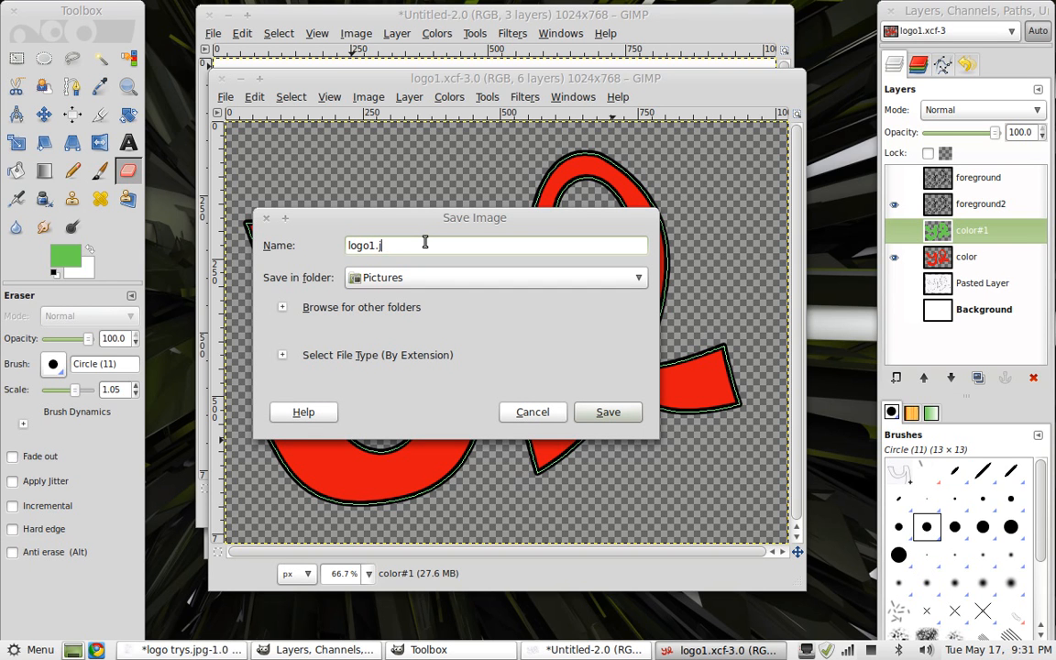
{"action": "type", "text": "gif"}
{"action": "left_click", "coordinate": [602, 411]}
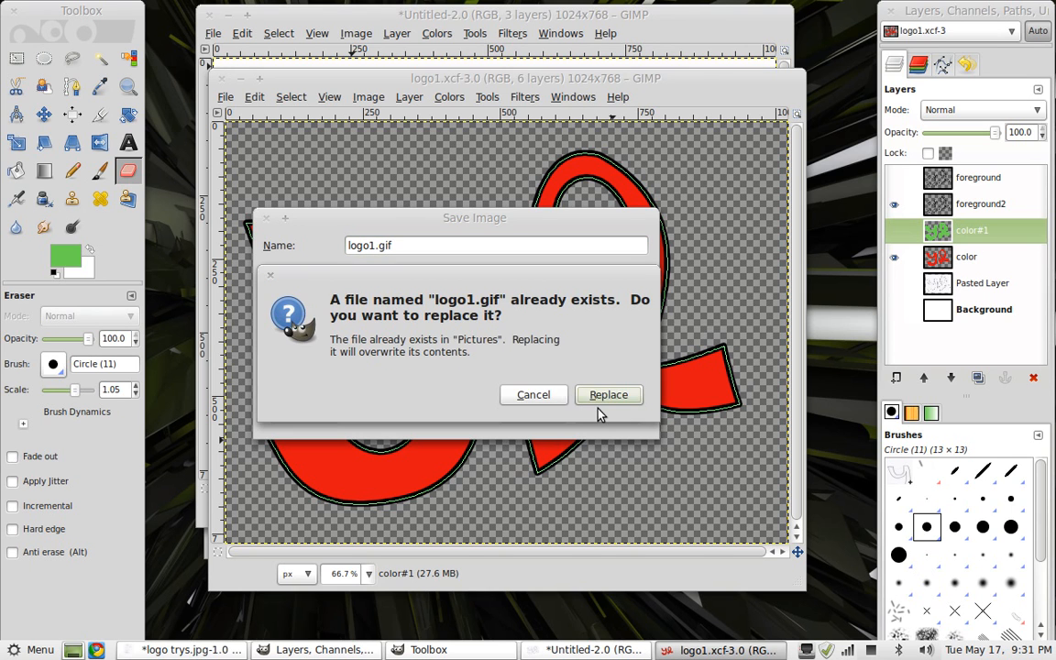
{"action": "left_click", "coordinate": [597, 412]}
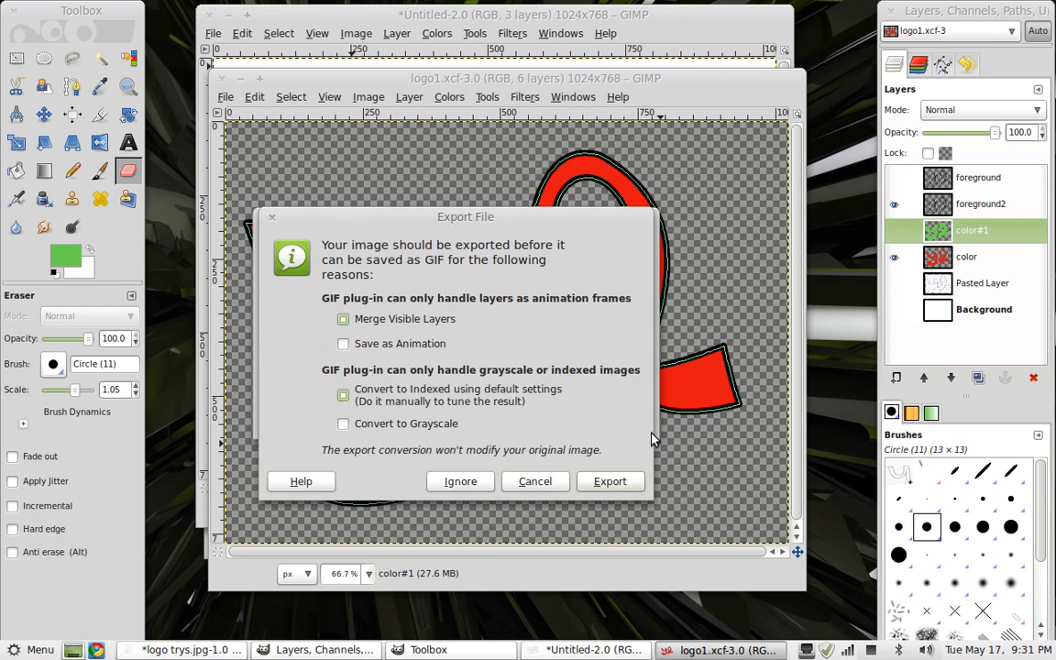
{"action": "left_click", "coordinate": [617, 479]}
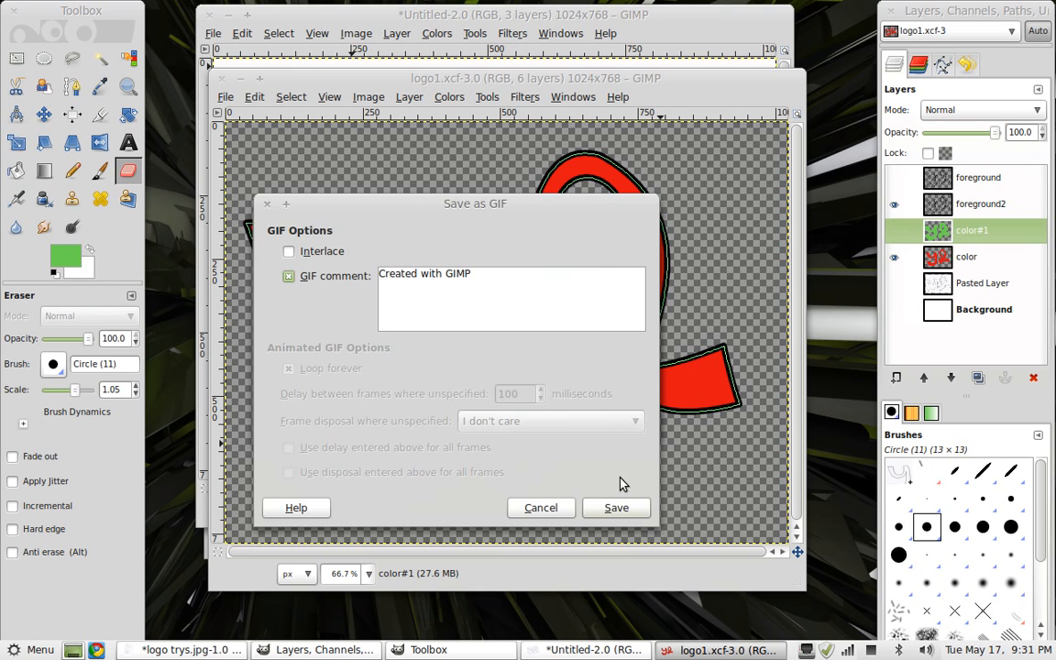
{"action": "left_click", "coordinate": [611, 507]}
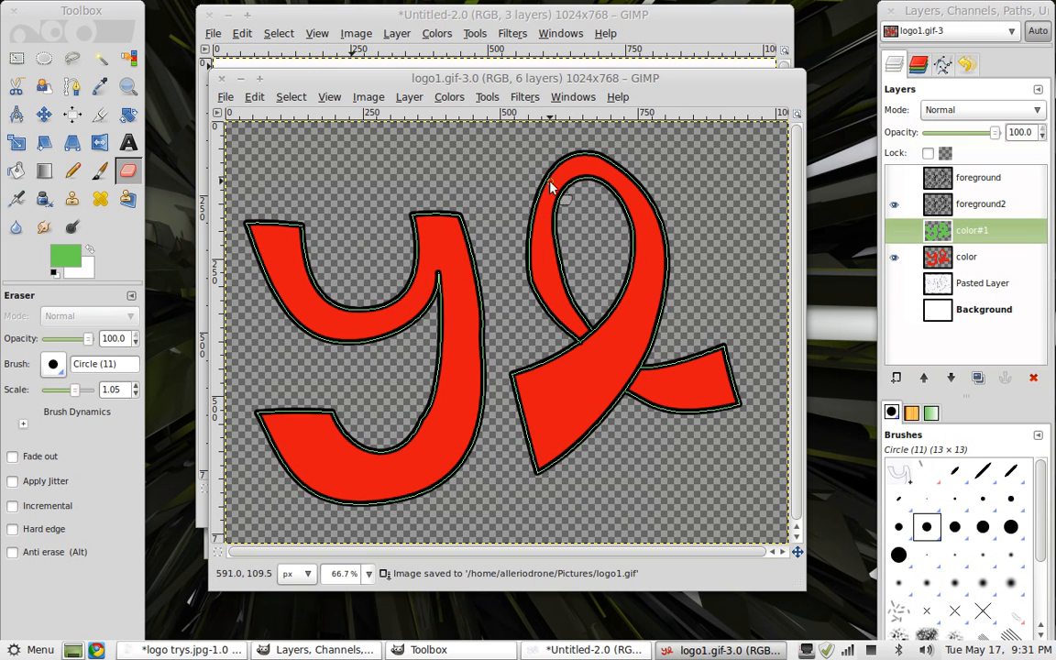
Open the Pictures folder in the file manager and view logo1.gif in the image viewer before closing it
{"action": "left_click", "coordinate": [15, 650]}
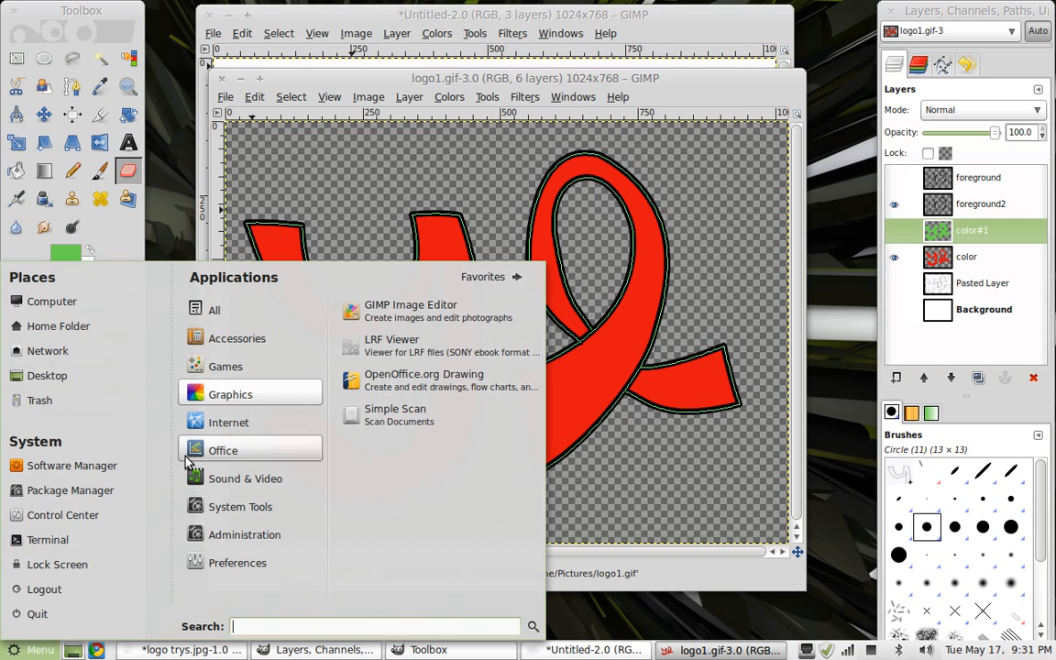
{"action": "mouse_move", "coordinate": [246, 429]}
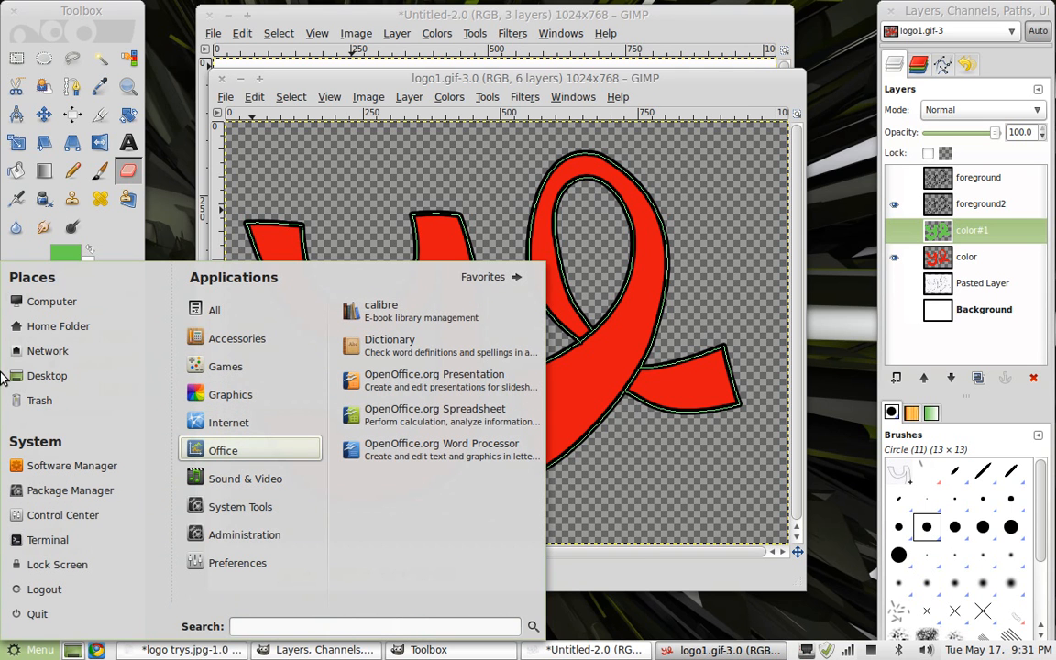
{"action": "left_click", "coordinate": [61, 306]}
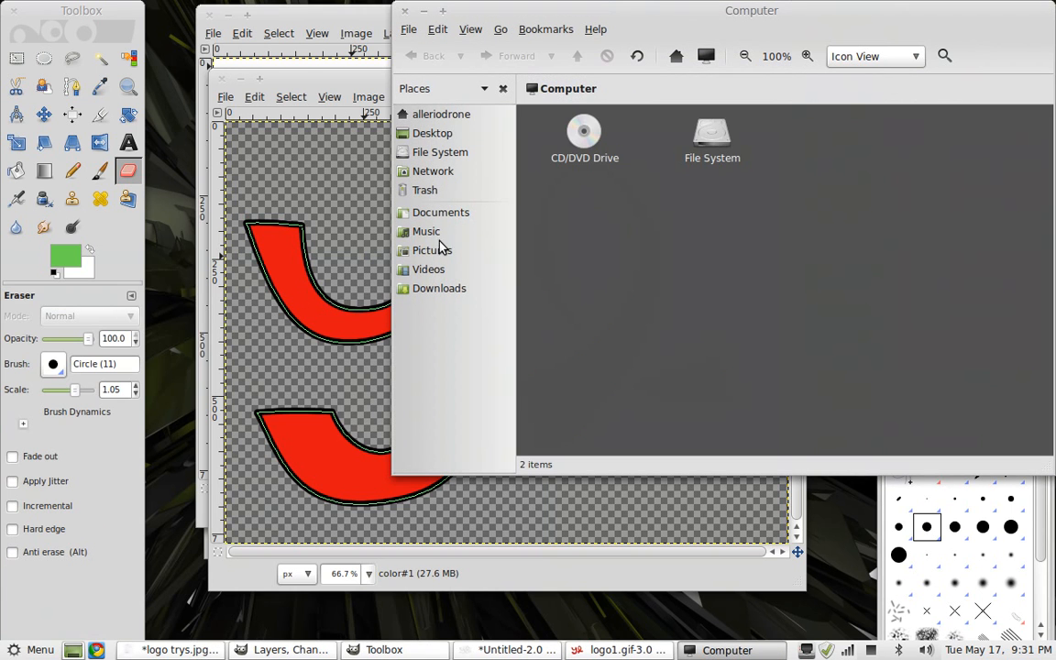
{"action": "left_click", "coordinate": [437, 250]}
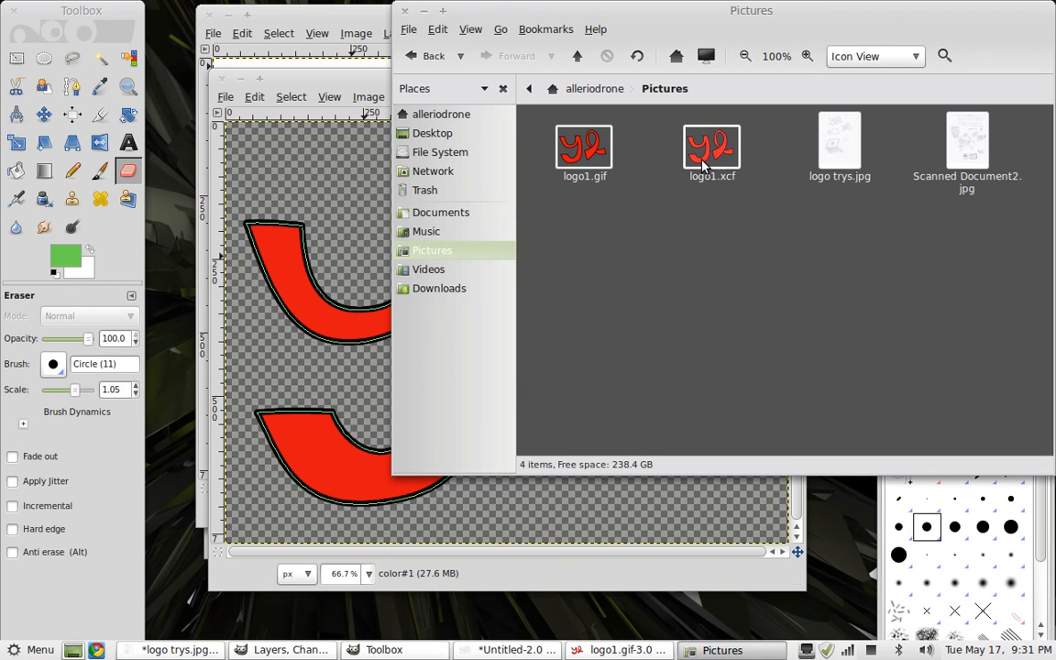
{"action": "double_click", "coordinate": [591, 158]}
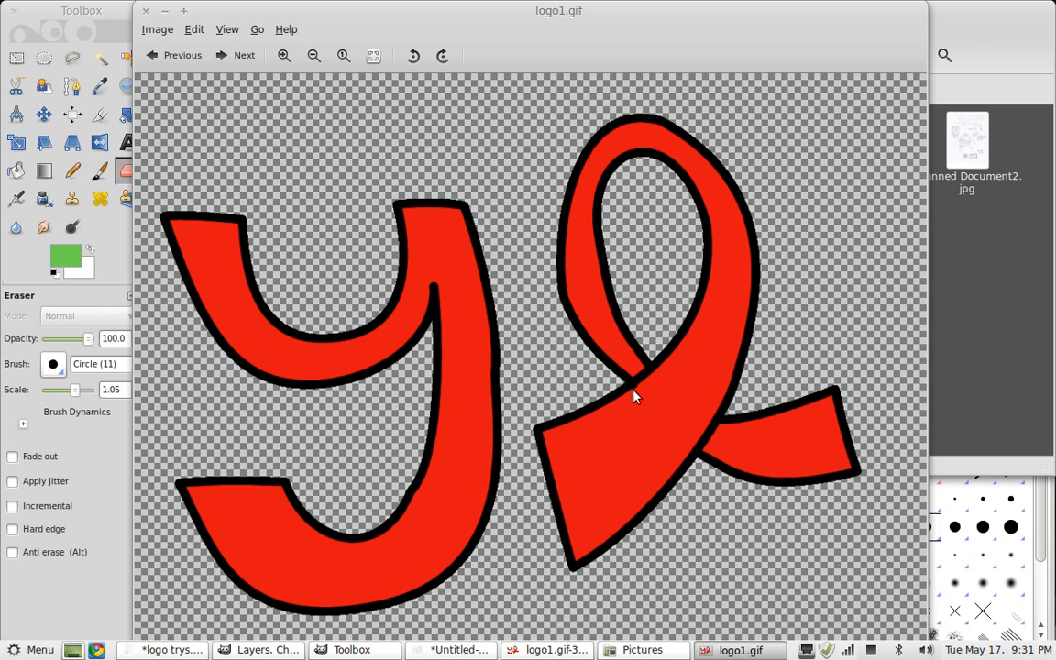
{"action": "left_click", "coordinate": [145, 11]}
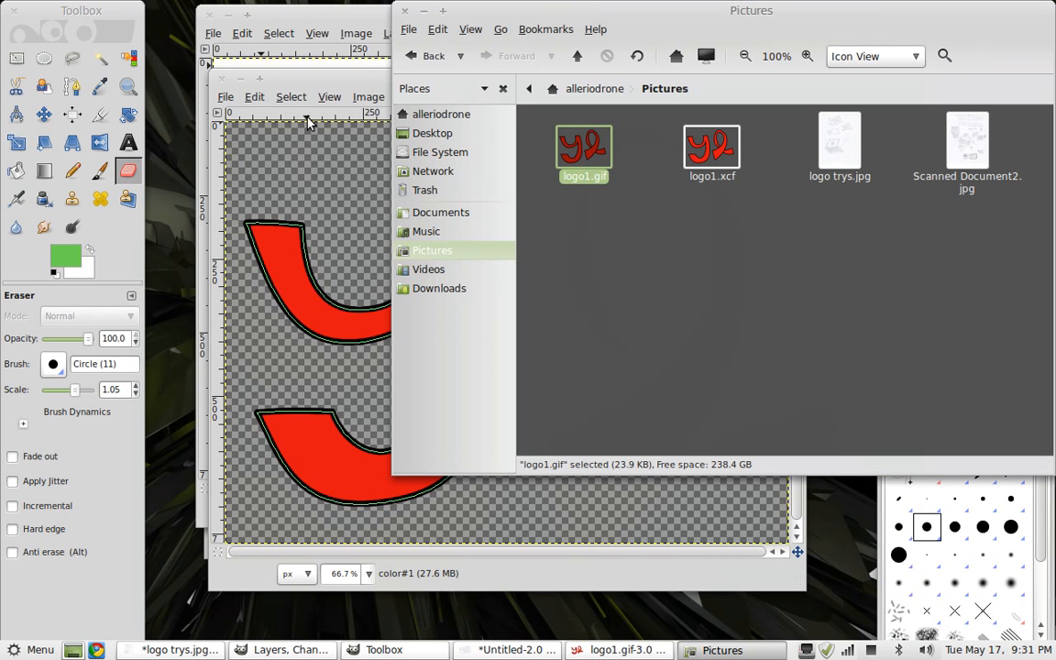
Hide the traced path's outline and select the foreground2 layer
{"action": "left_click", "coordinate": [315, 78]}
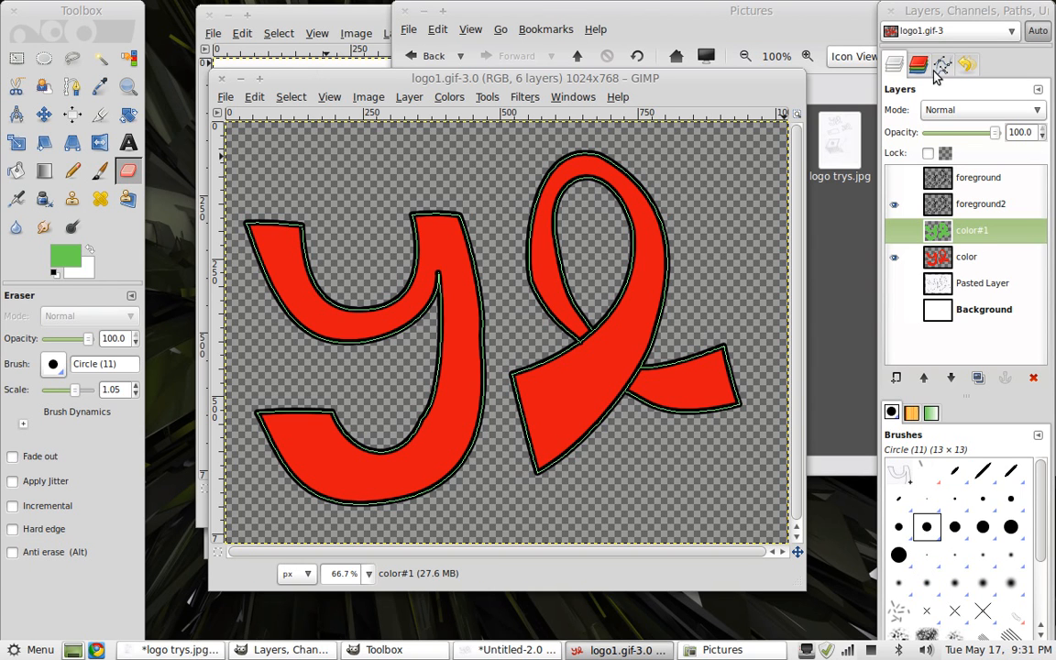
{"action": "left_click", "coordinate": [942, 64]}
{"action": "left_click", "coordinate": [896, 114]}
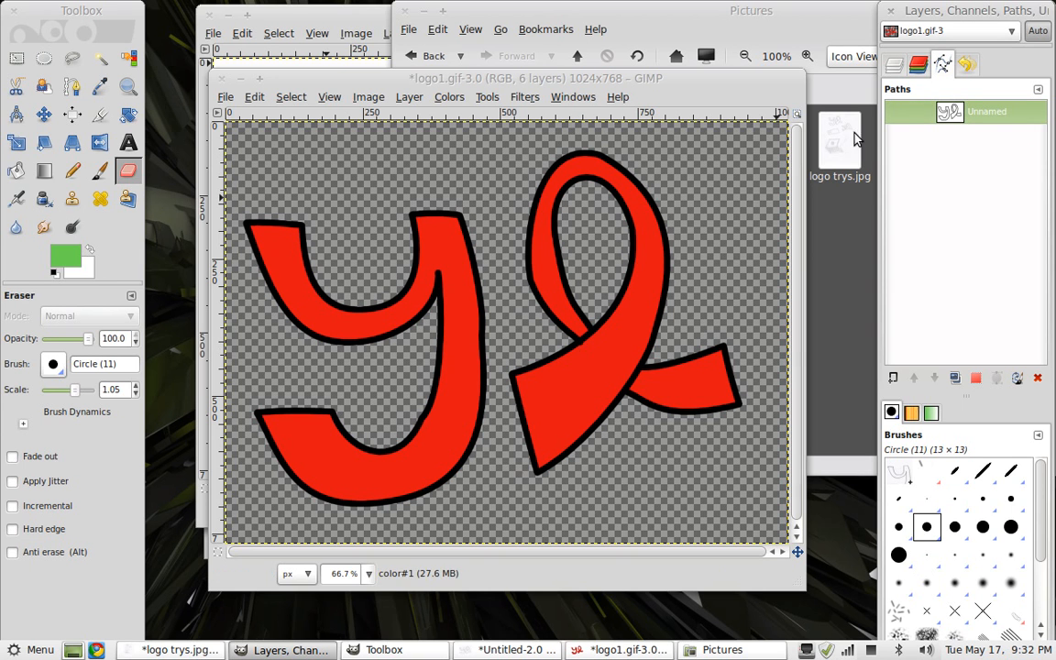
{"action": "left_click", "coordinate": [918, 64]}
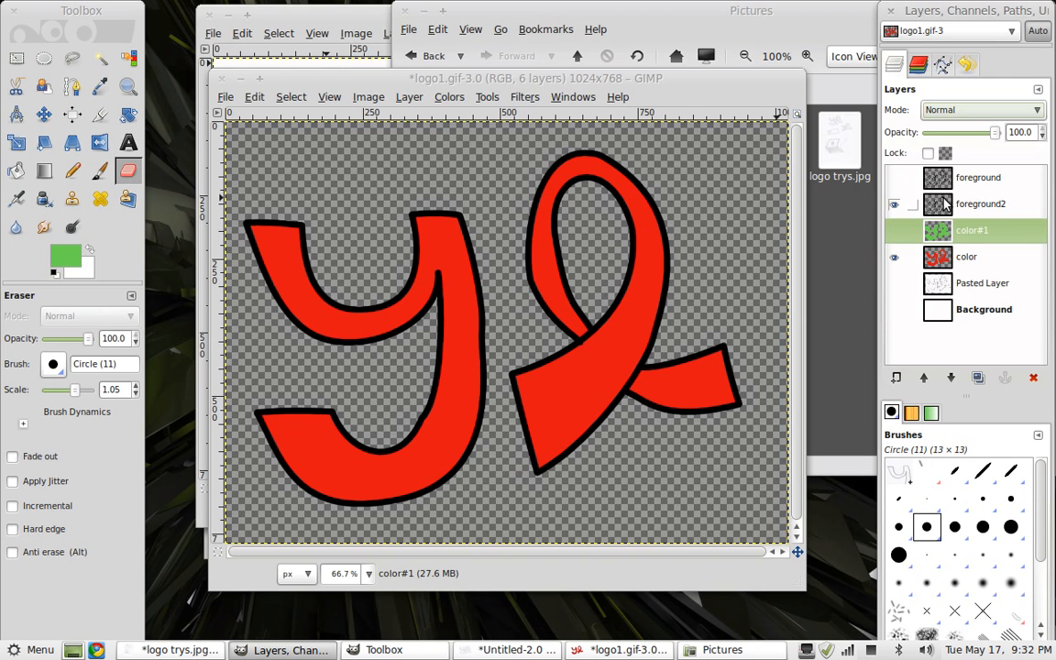
{"action": "left_click", "coordinate": [942, 209]}
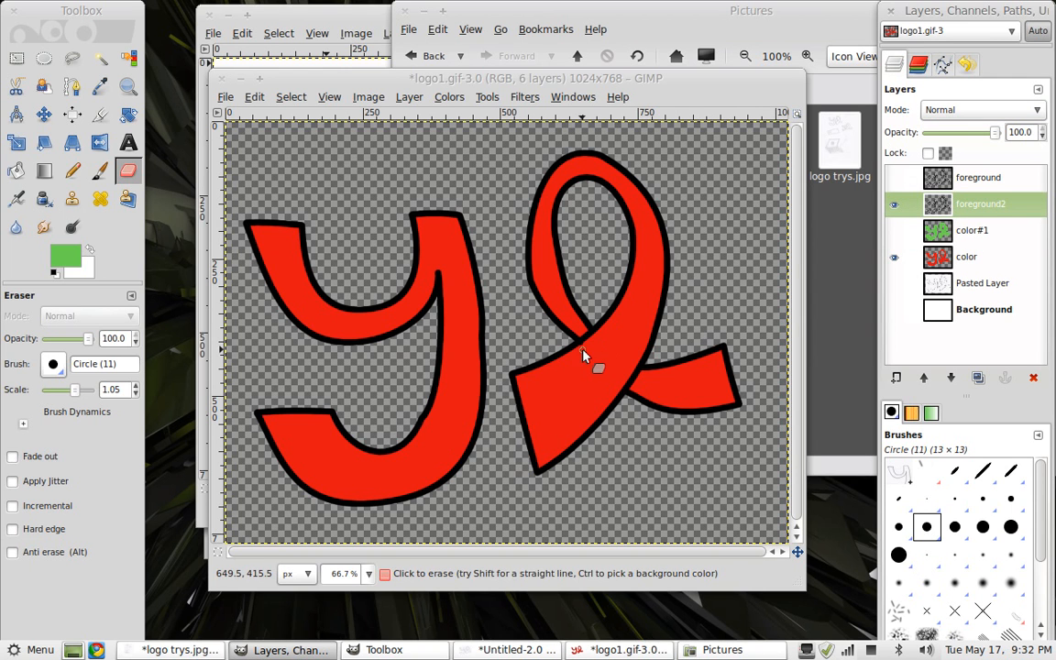
Save the image again, exporting it as logo1.gif
{"action": "left_click", "coordinate": [367, 572]}
{"action": "left_click", "coordinate": [365, 458]}
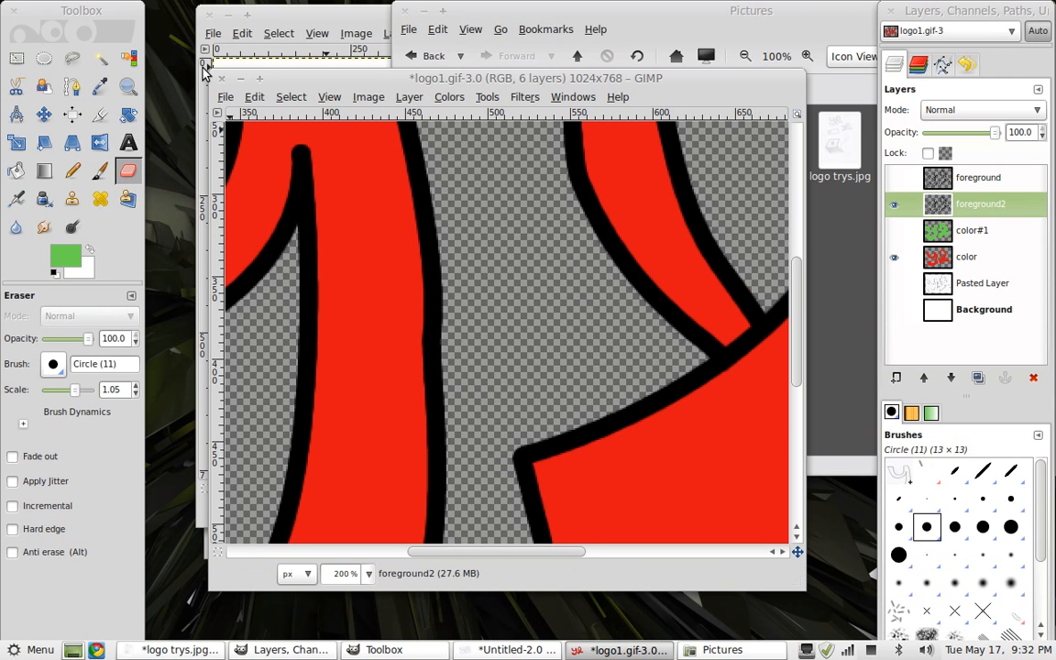
{"action": "left_click", "coordinate": [226, 97]}
{"action": "mouse_move", "coordinate": [236, 133]}
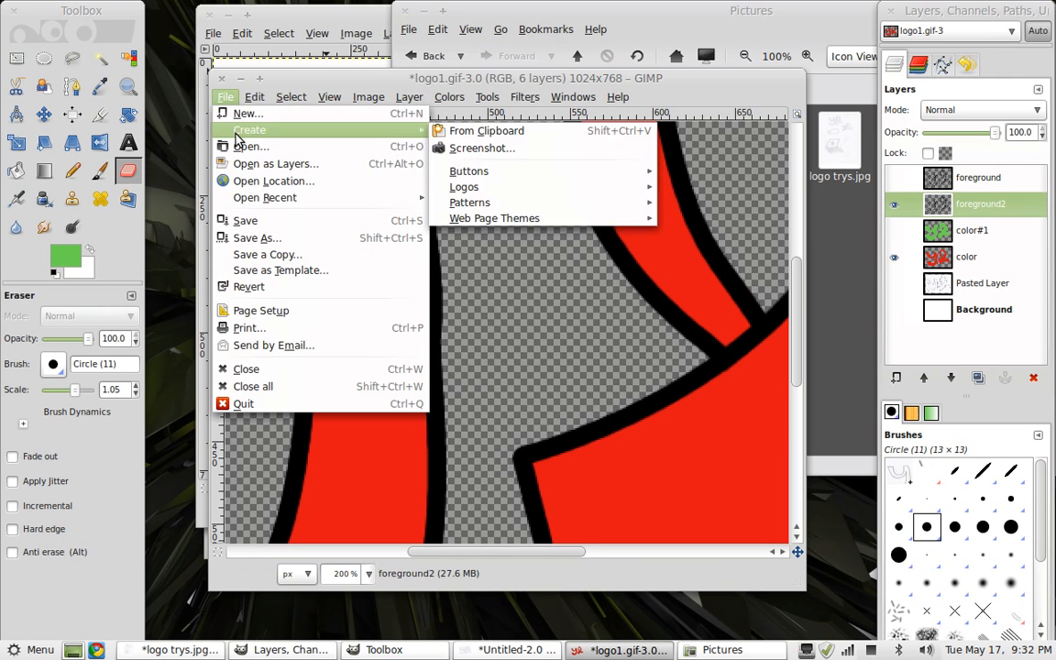
{"action": "left_click", "coordinate": [236, 220]}
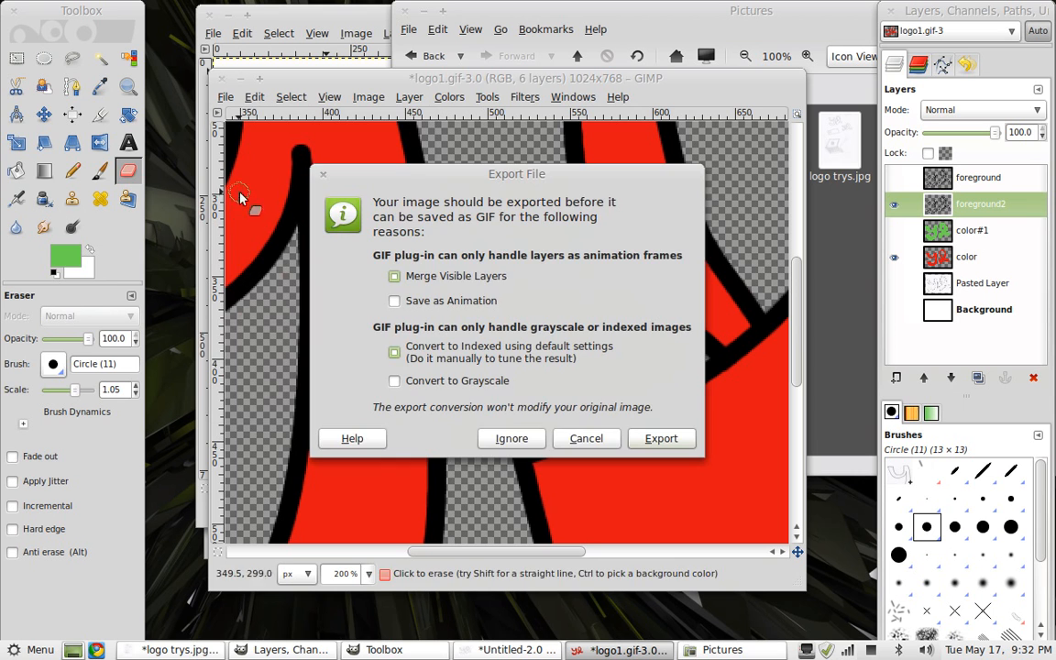
{"action": "left_click", "coordinate": [652, 441]}
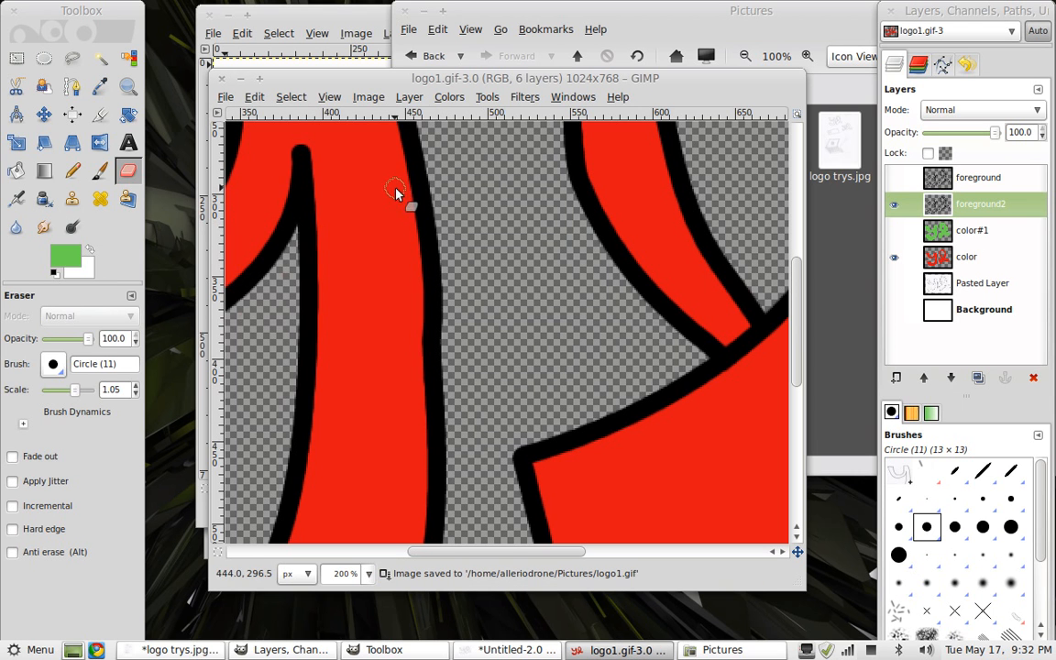
Save the image as the GIMP XCF file logo1.xcf, replacing the existing file
{"action": "left_click", "coordinate": [223, 97]}
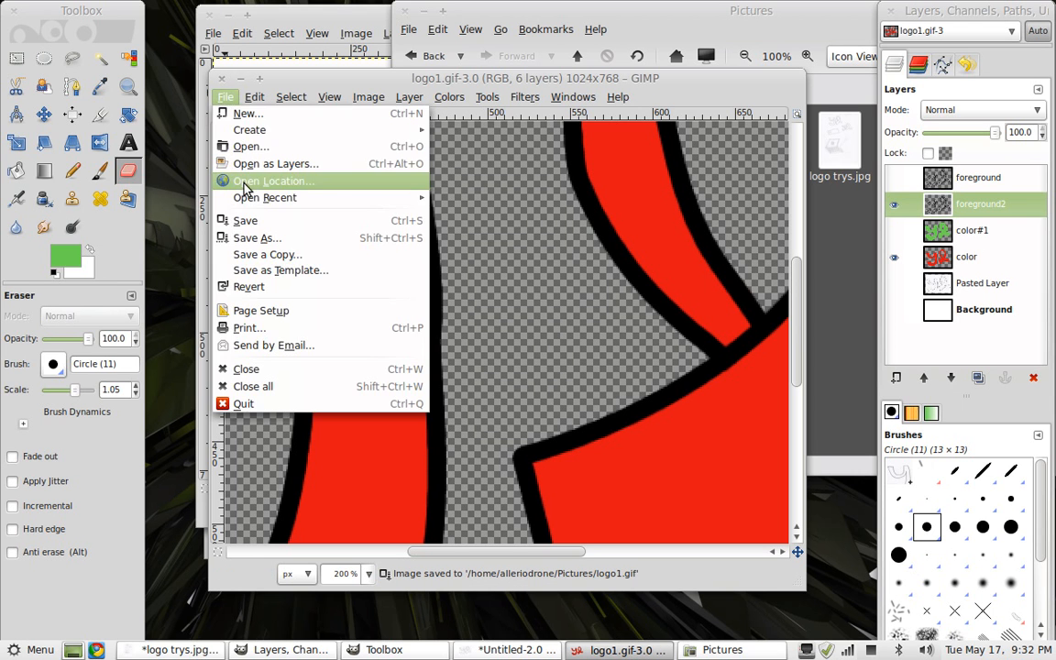
{"action": "left_click", "coordinate": [237, 220]}
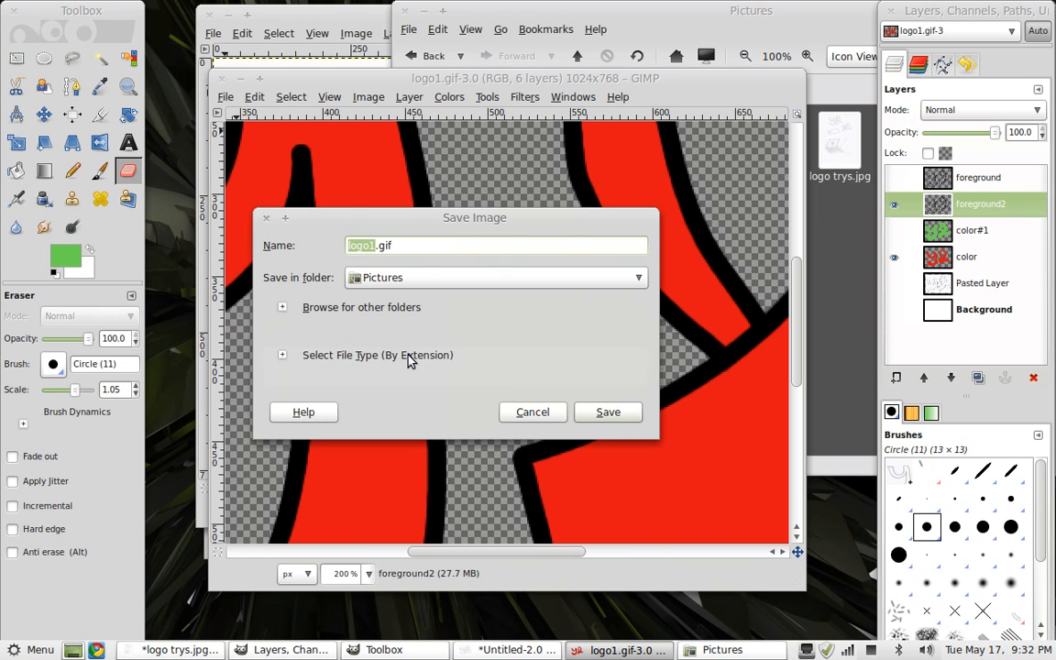
{"action": "left_click", "coordinate": [367, 355]}
{"action": "left_click", "coordinate": [365, 435]}
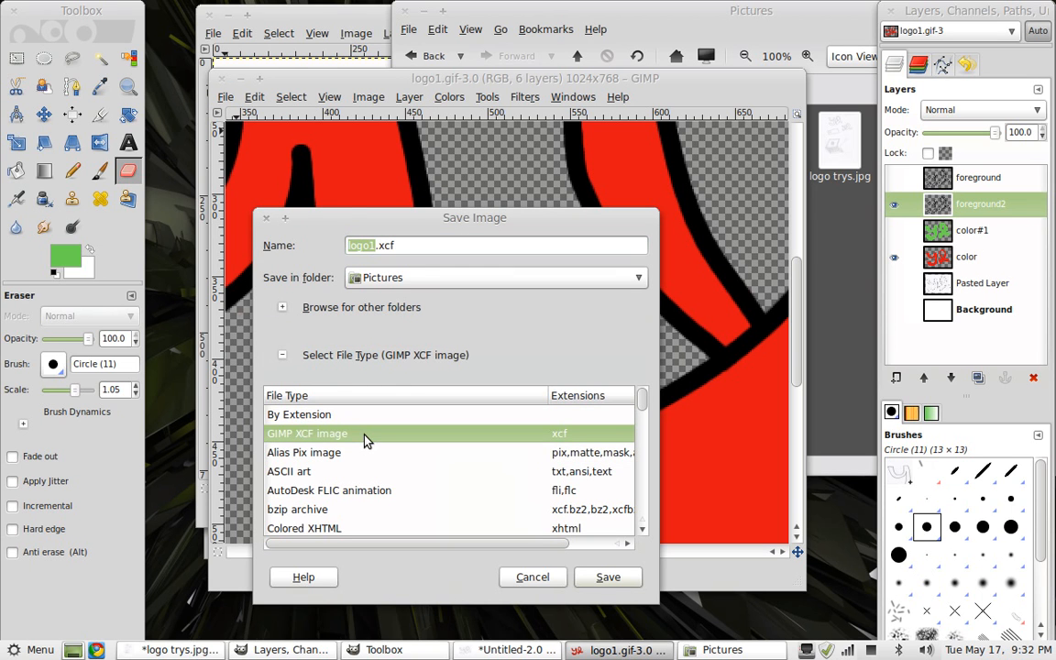
{"action": "left_click", "coordinate": [608, 576]}
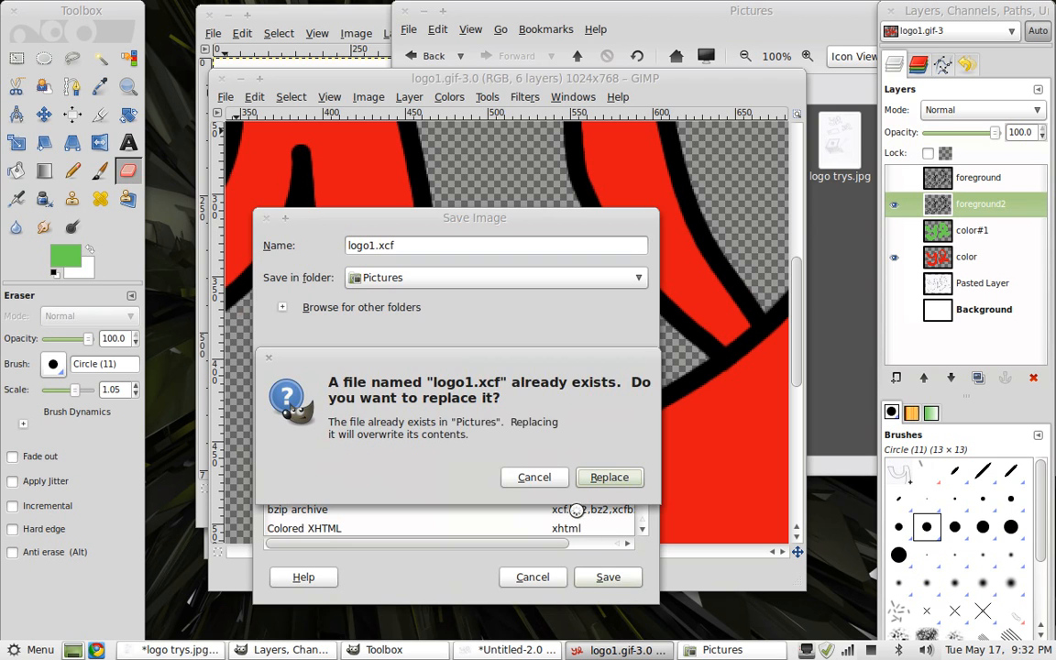
{"action": "left_click", "coordinate": [591, 483]}
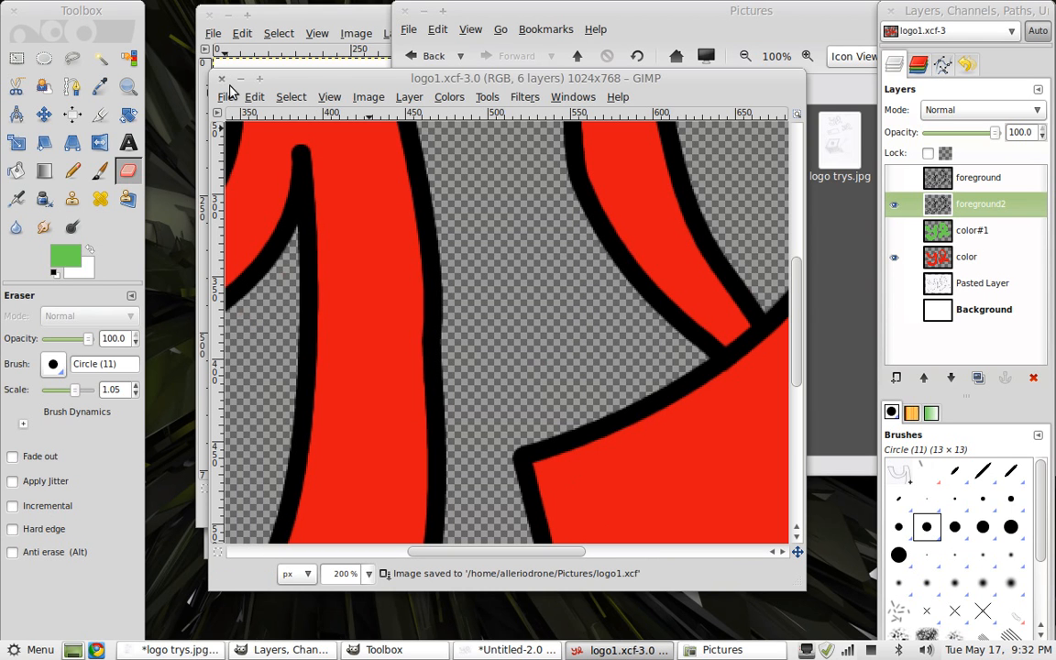
Select the color#1 layer and toggle the visibility of color#1 and foreground2 to compare the traced logo with and without outlines
{"action": "left_click", "coordinate": [370, 574]}
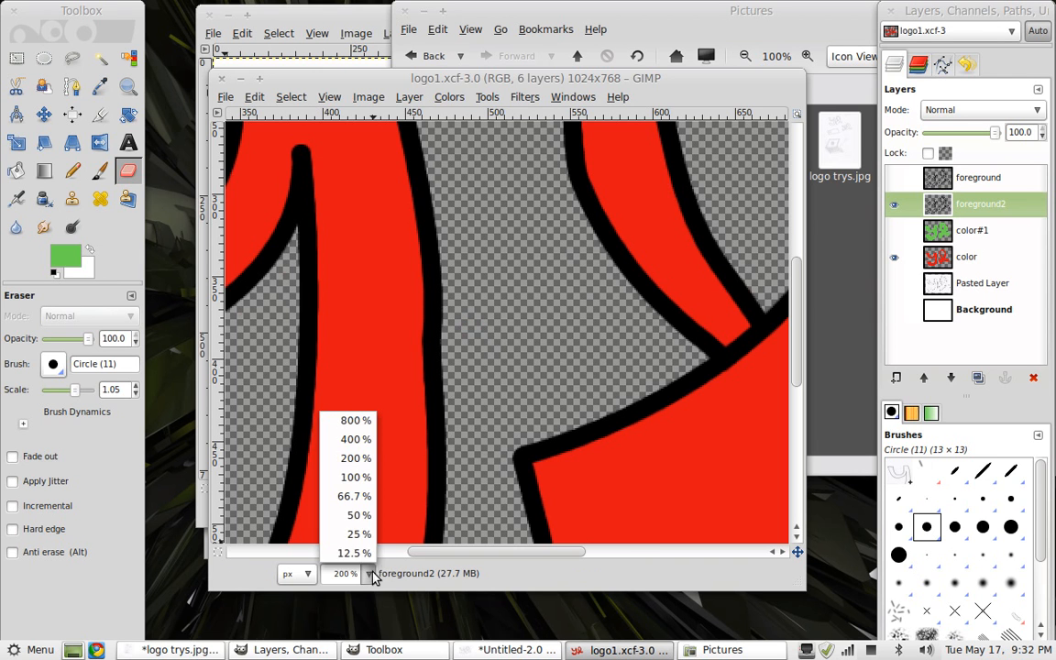
{"action": "left_click", "coordinate": [365, 496]}
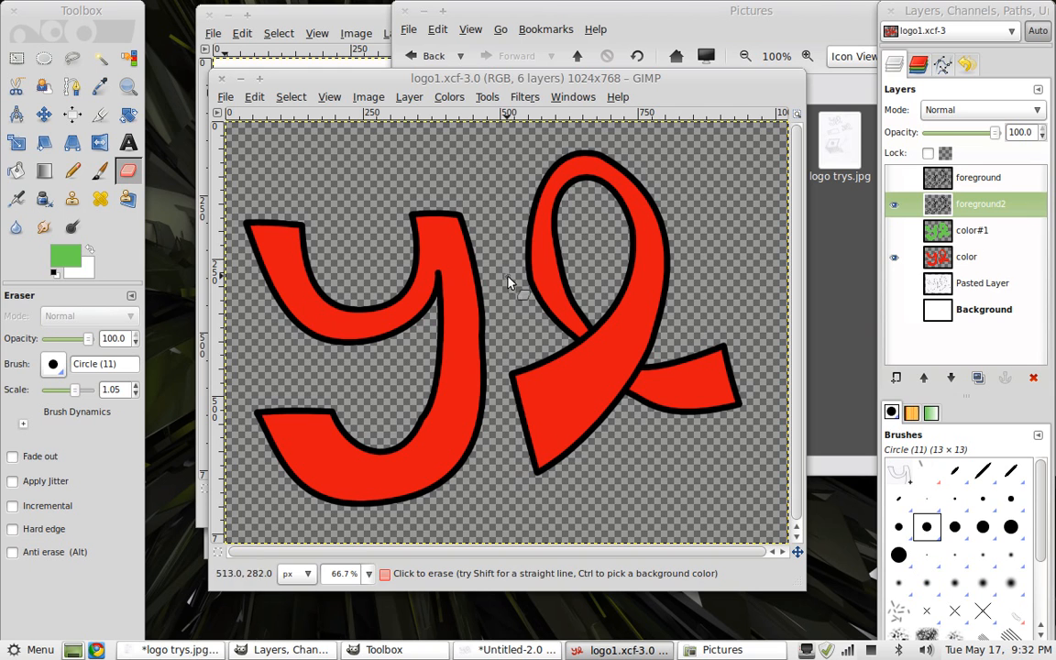
{"action": "left_click", "coordinate": [963, 235]}
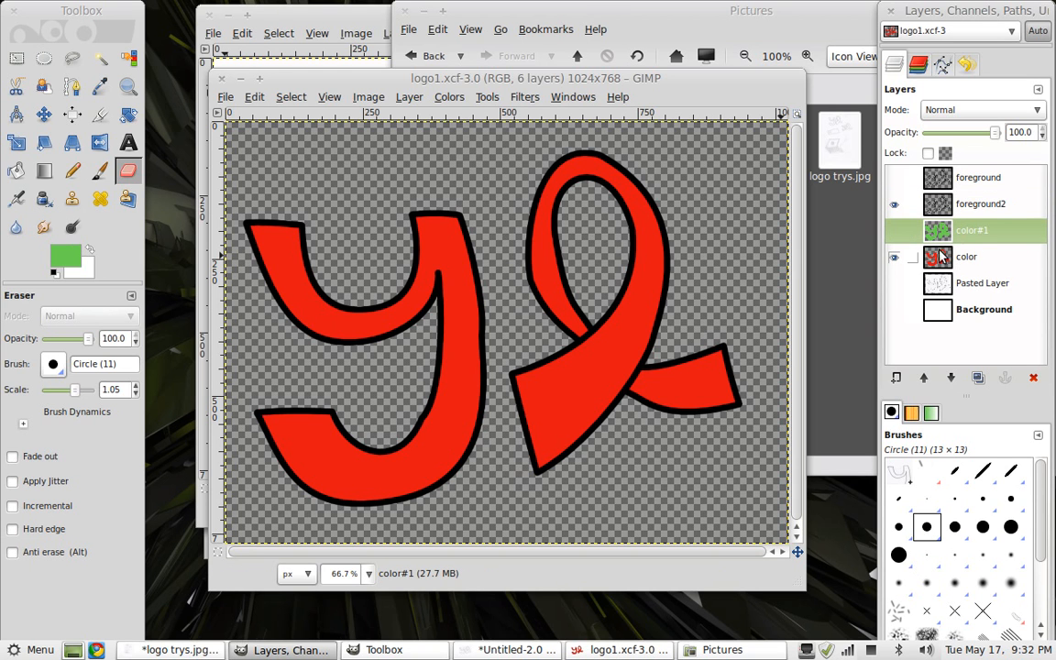
{"action": "left_click", "coordinate": [895, 232]}
{"action": "left_click", "coordinate": [895, 232]}
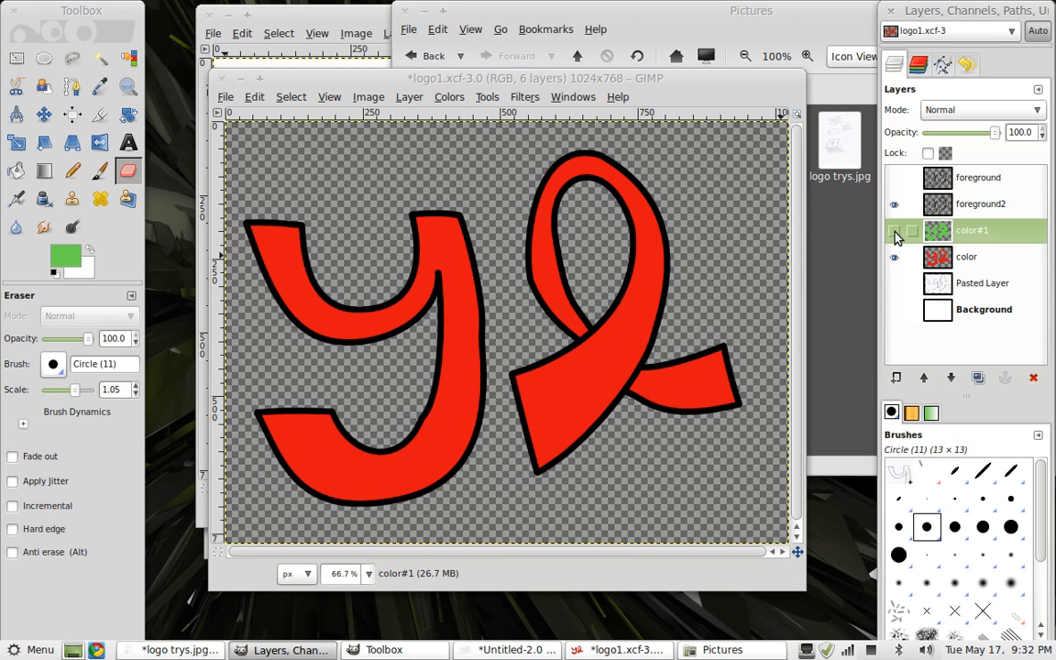
{"action": "left_click", "coordinate": [896, 206]}
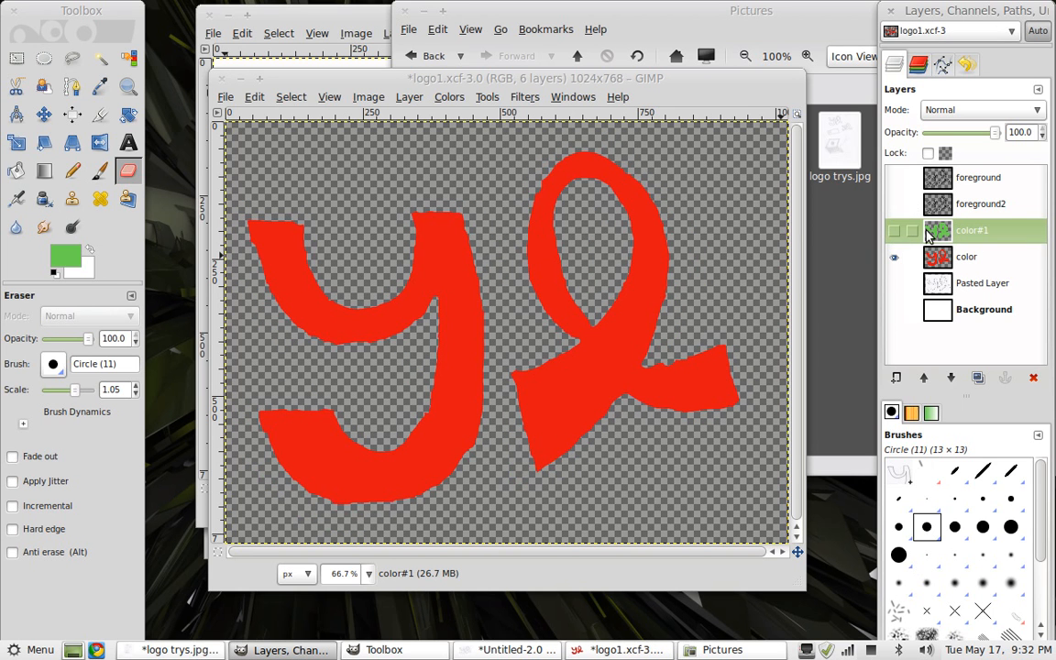
{"action": "left_click", "coordinate": [896, 205]}
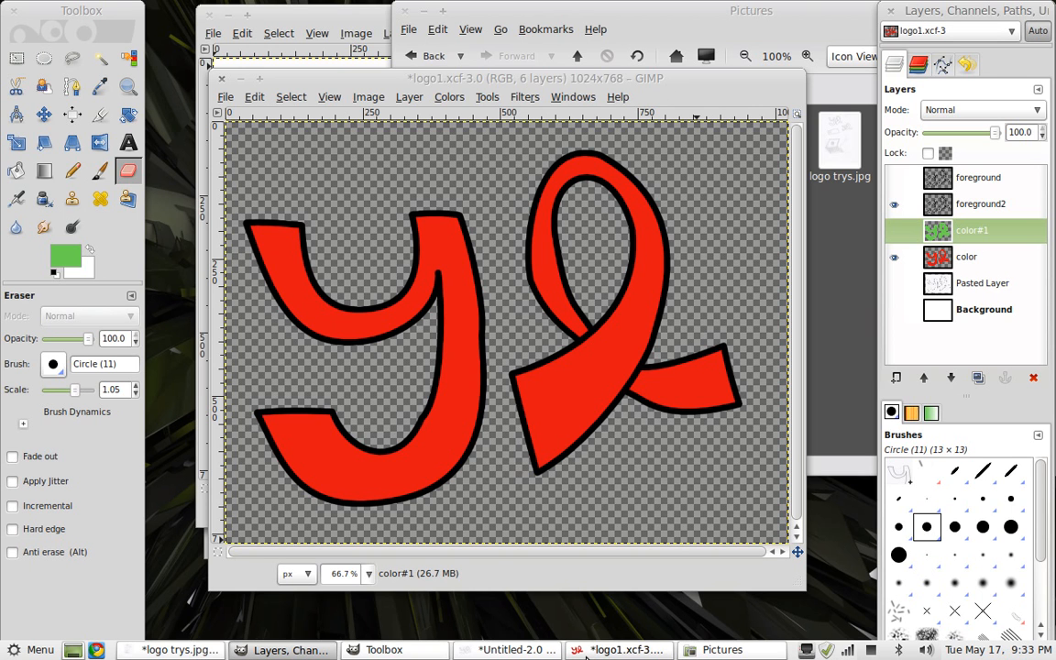
Switch to the original scanned sketch image and inspect its pencil lines closely at 200% zoom
{"action": "left_click", "coordinate": [478, 651]}
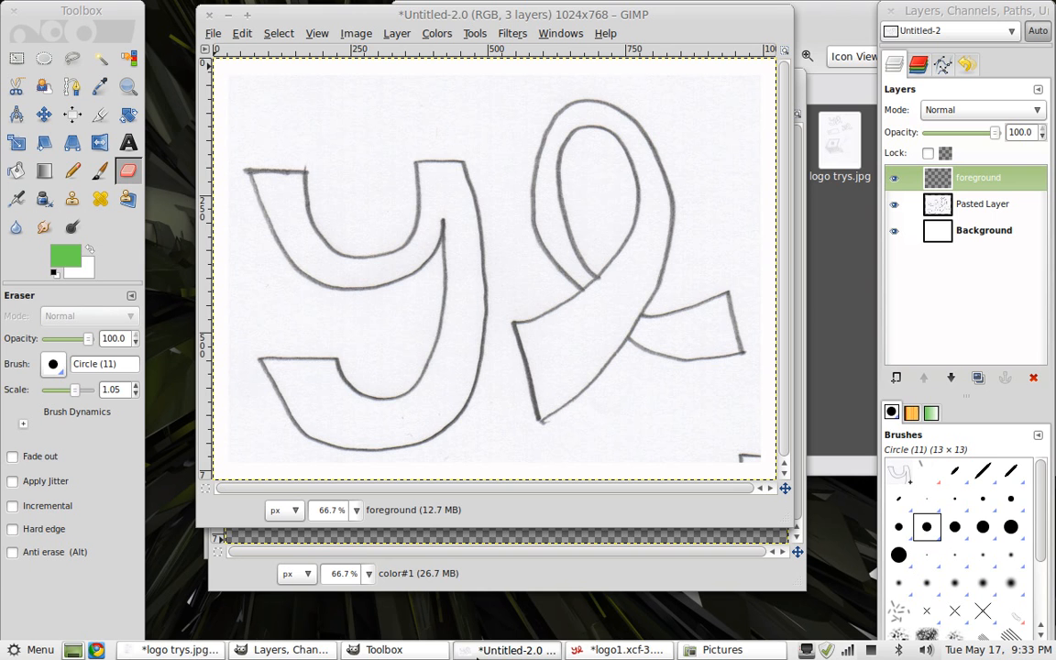
{"action": "left_click", "coordinate": [176, 650]}
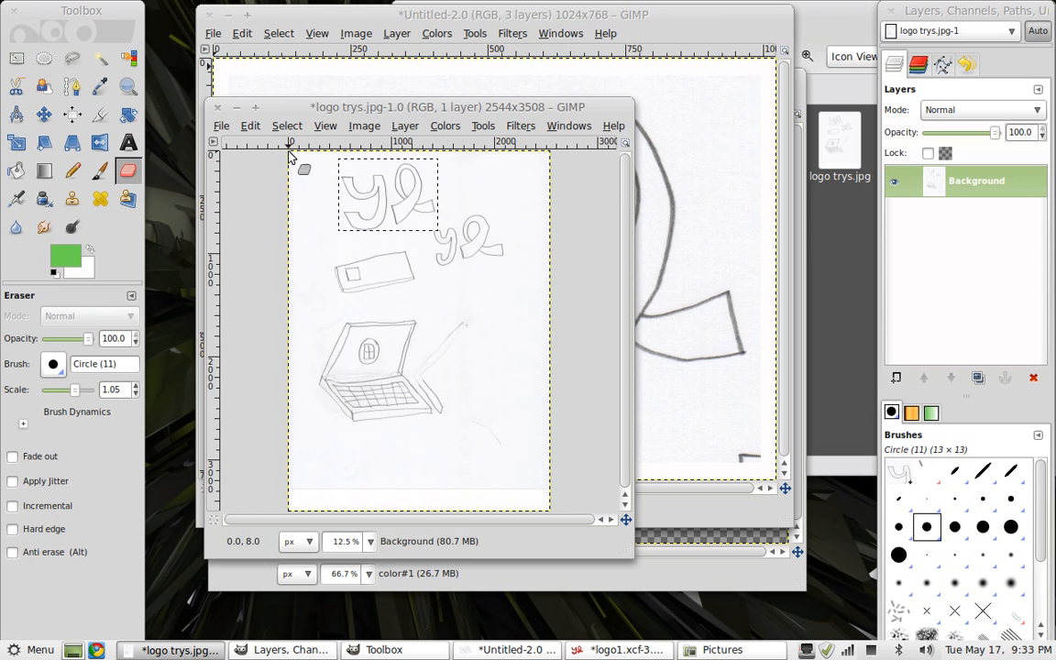
{"action": "left_click", "coordinate": [369, 541]}
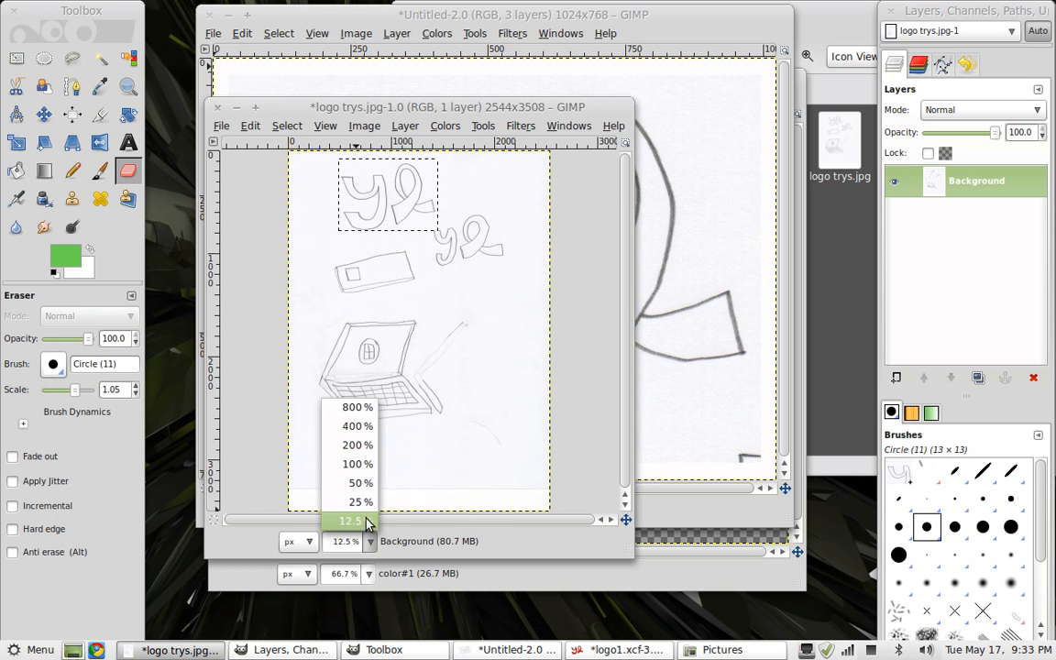
{"action": "left_click", "coordinate": [368, 446]}
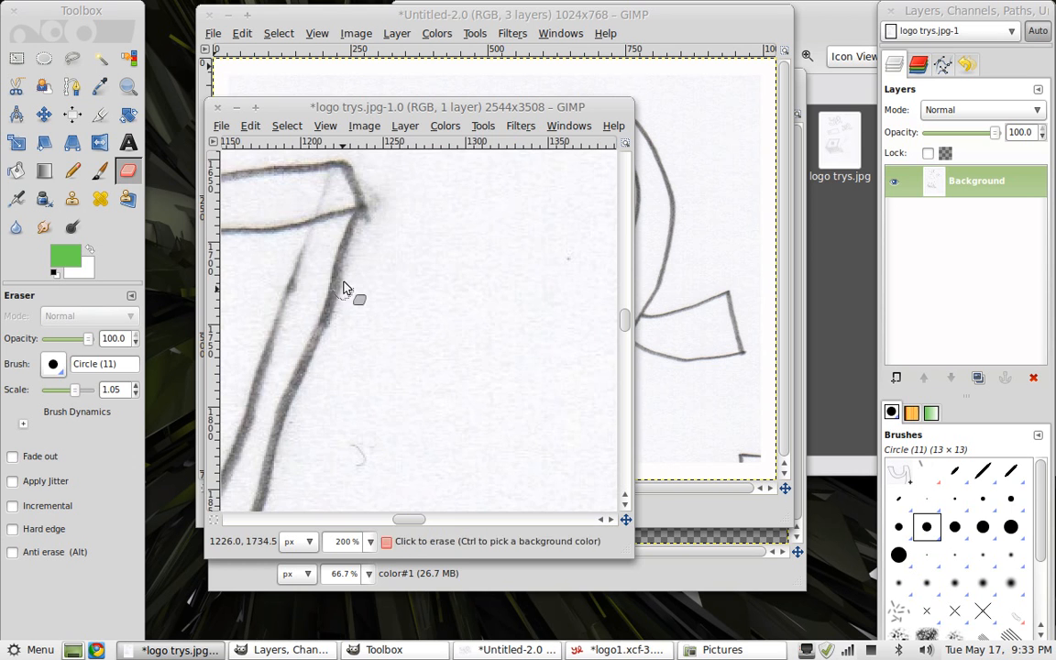
{"action": "left_click_drag", "start_coordinate": [417, 521], "coordinate": [316, 519]}
{"action": "left_click_drag", "start_coordinate": [621, 331], "coordinate": [625, 189]}
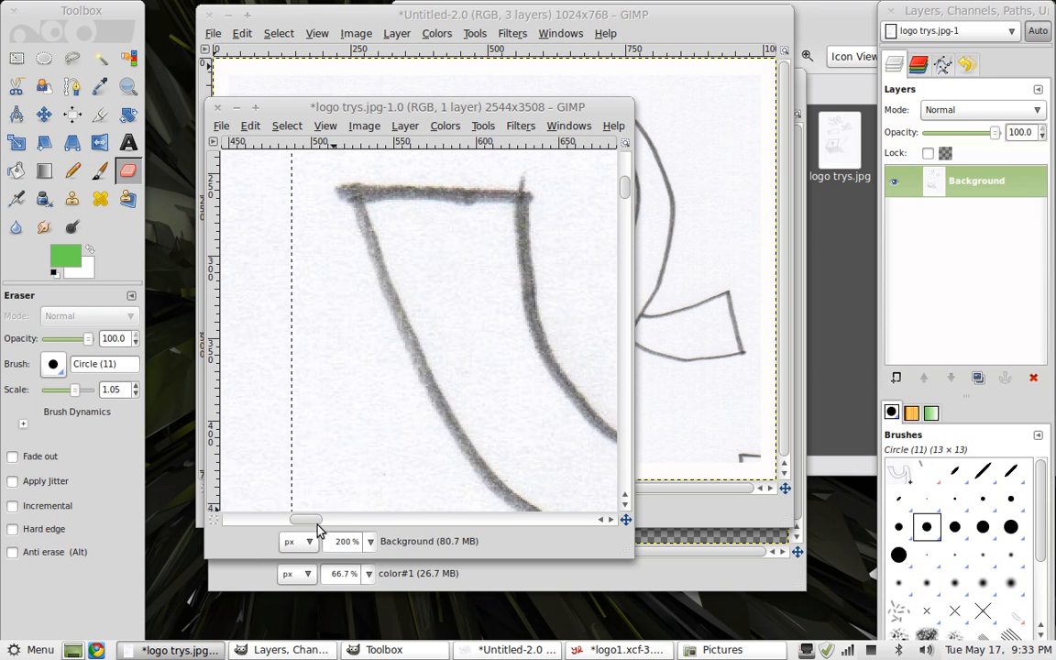
{"action": "mouse_move", "coordinate": [313, 523]}
{"action": "left_mouse_down"}
{"action": "mouse_move", "coordinate": [332, 524]}
{"action": "mouse_move", "coordinate": [322, 522]}
{"action": "left_mouse_up"}
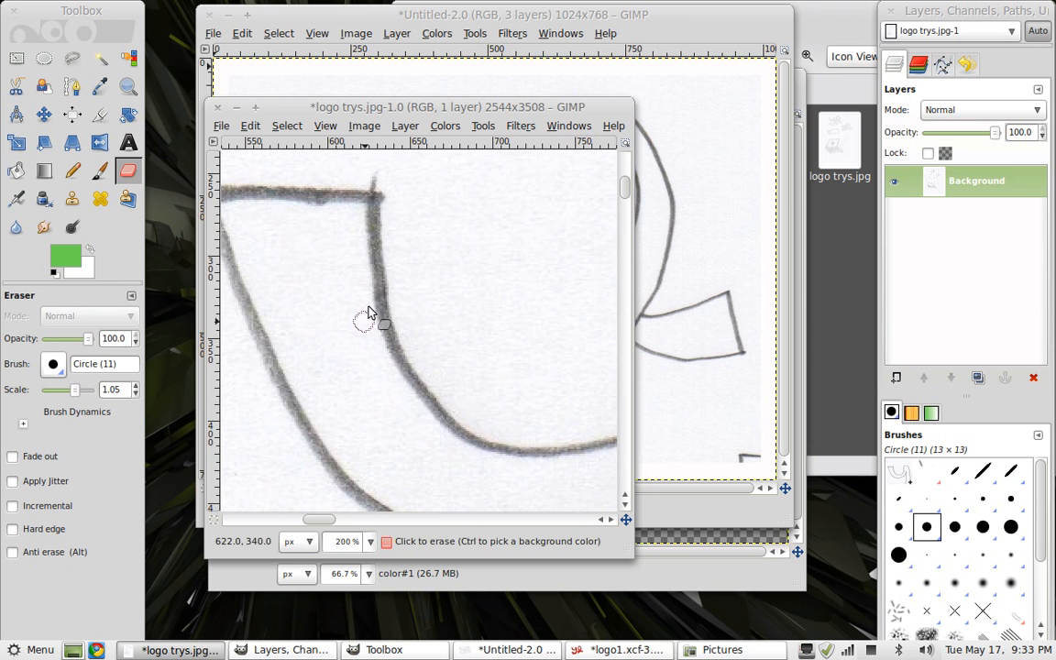
{"action": "mouse_move", "coordinate": [330, 107]}
{"action": "left_mouse_down"}
{"action": "mouse_move", "coordinate": [258, 115]}
{"action": "mouse_move", "coordinate": [363, 96]}
{"action": "mouse_move", "coordinate": [342, 90]}
{"action": "left_mouse_up"}
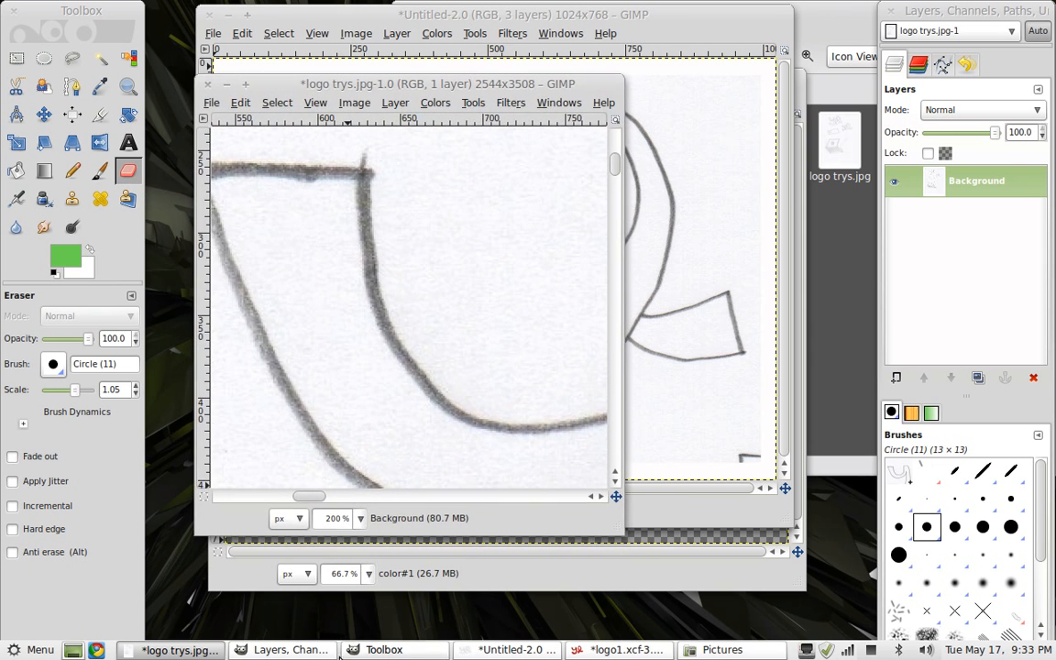
Return to logo1.xcf and inspect the traced outline edges at 200% zoom before zooming back out
{"action": "left_click", "coordinate": [623, 649]}
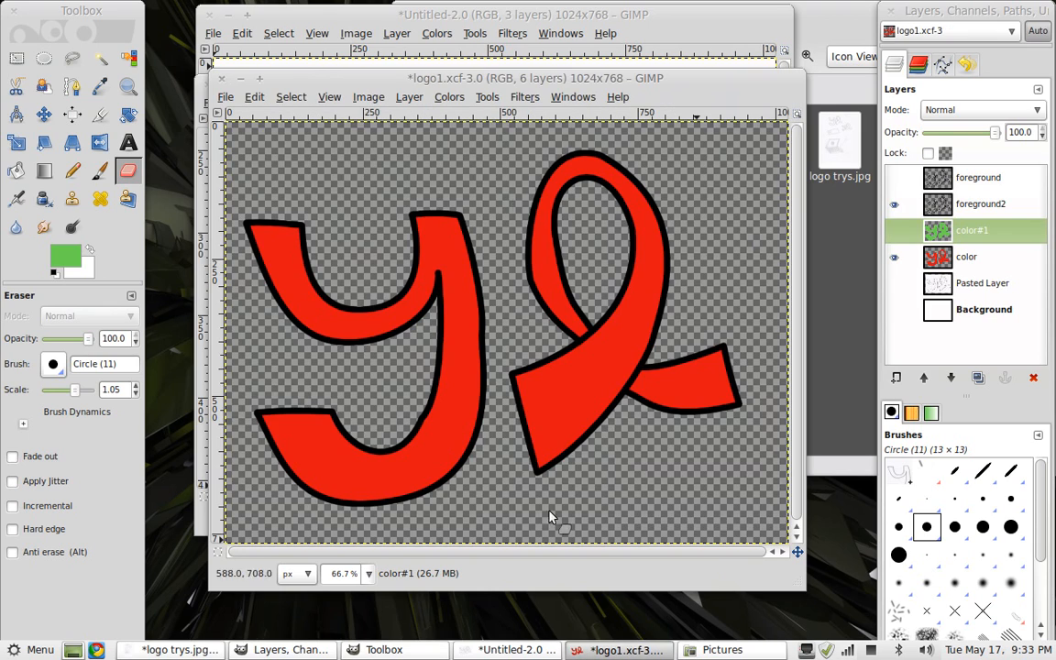
{"action": "left_click_drag", "start_coordinate": [483, 81], "coordinate": [601, 48]}
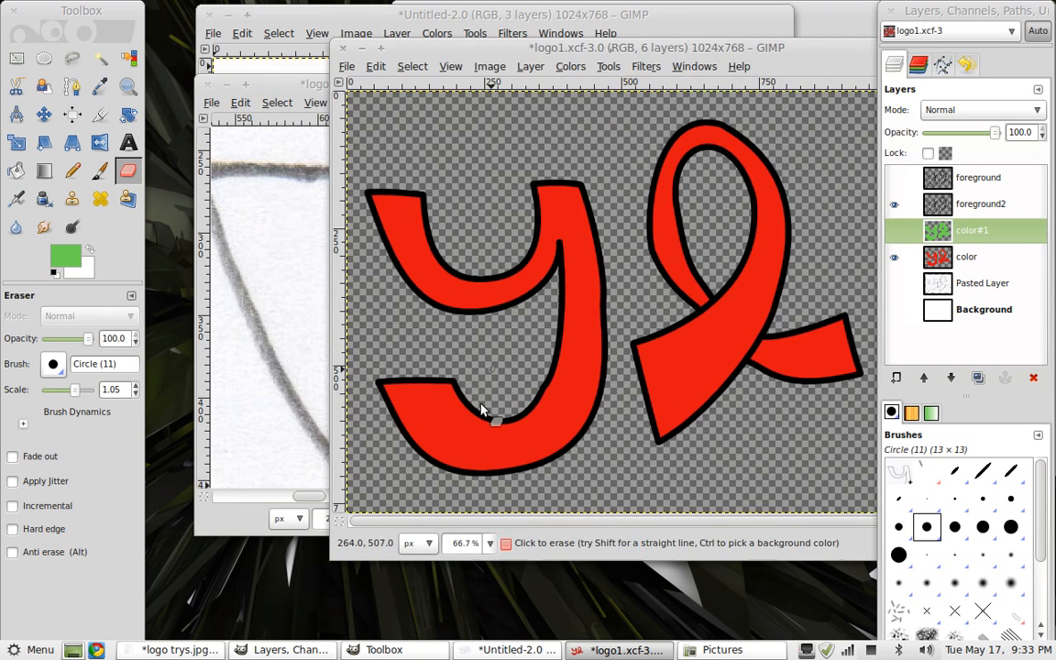
{"action": "left_click", "coordinate": [488, 543]}
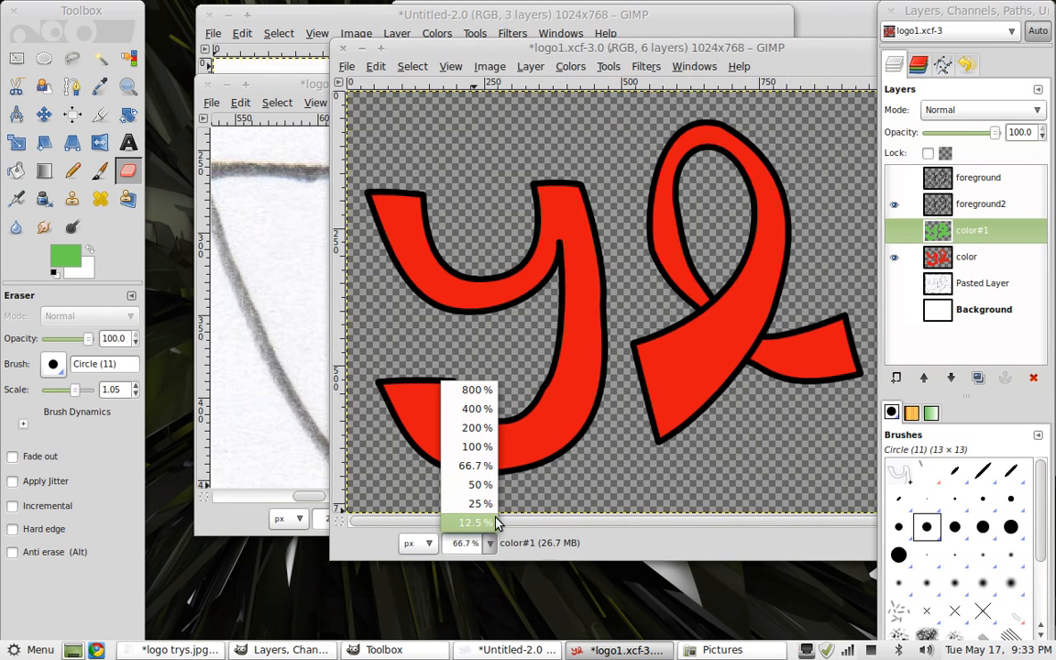
{"action": "left_click", "coordinate": [472, 428]}
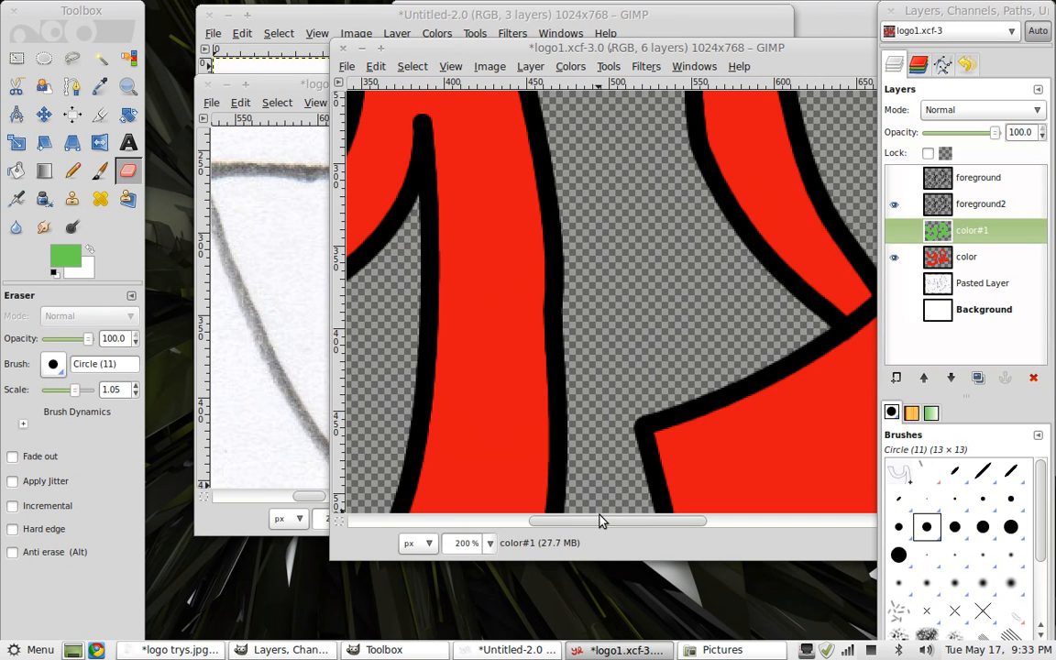
{"action": "left_click_drag", "start_coordinate": [600, 522], "coordinate": [429, 516]}
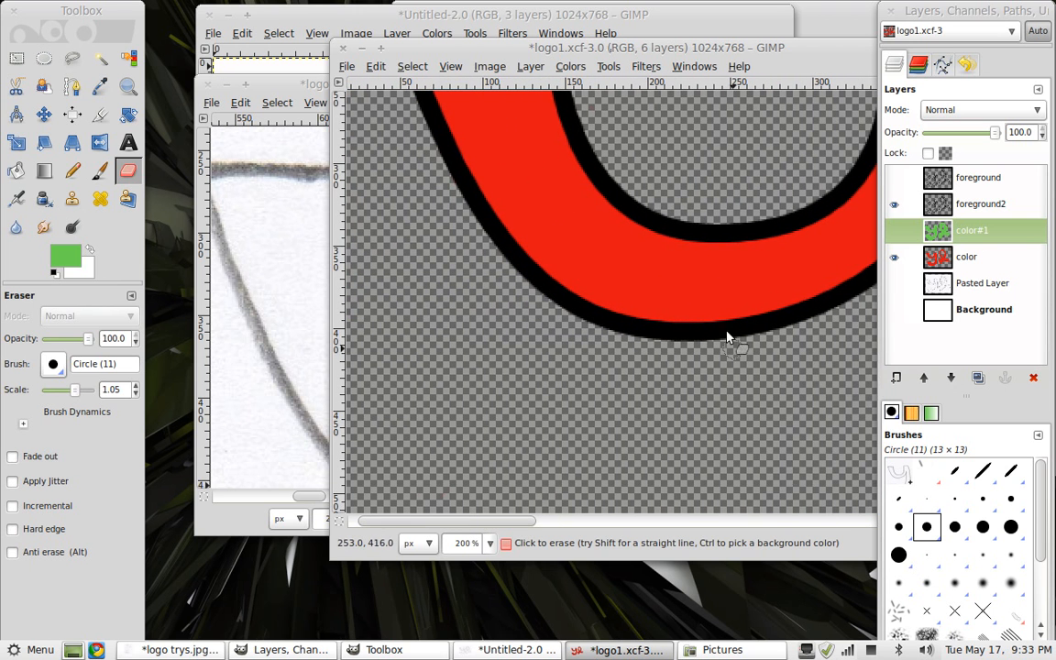
{"action": "left_click_drag", "start_coordinate": [585, 55], "coordinate": [478, 121]}
{"action": "left_click_drag", "start_coordinate": [778, 323], "coordinate": [749, 240]}
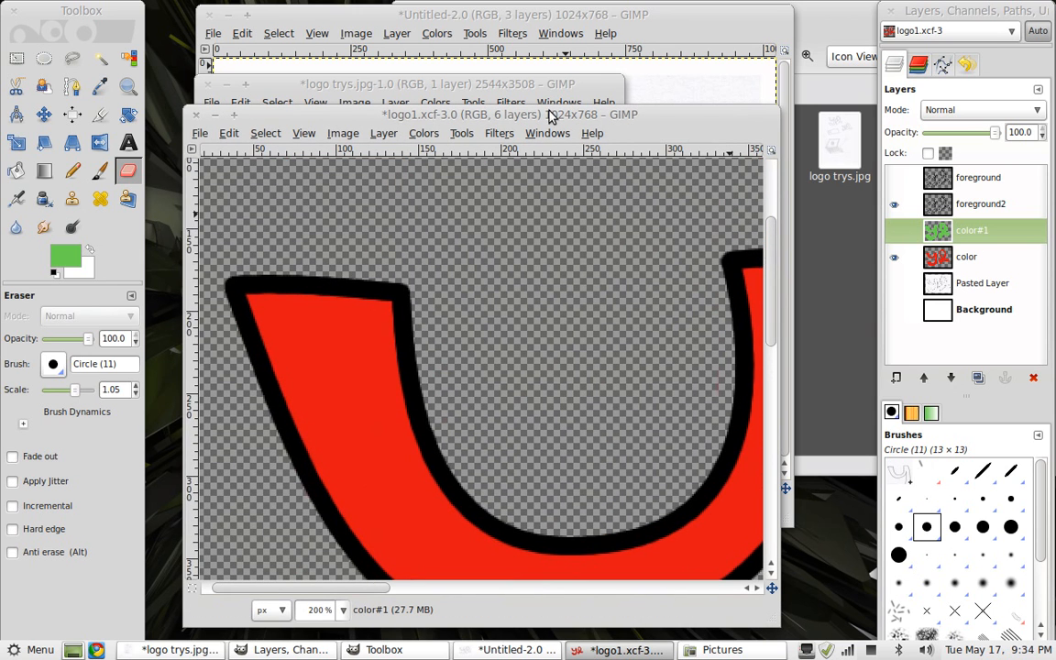
{"action": "left_click_drag", "start_coordinate": [539, 122], "coordinate": [725, 17]}
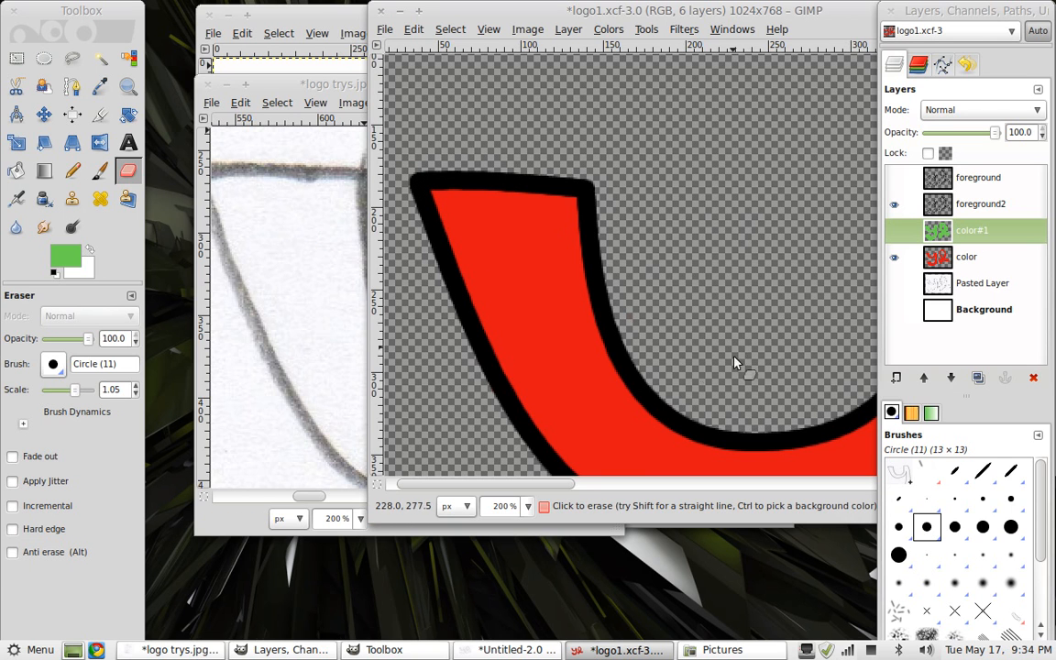
{"action": "left_click", "coordinate": [529, 510]}
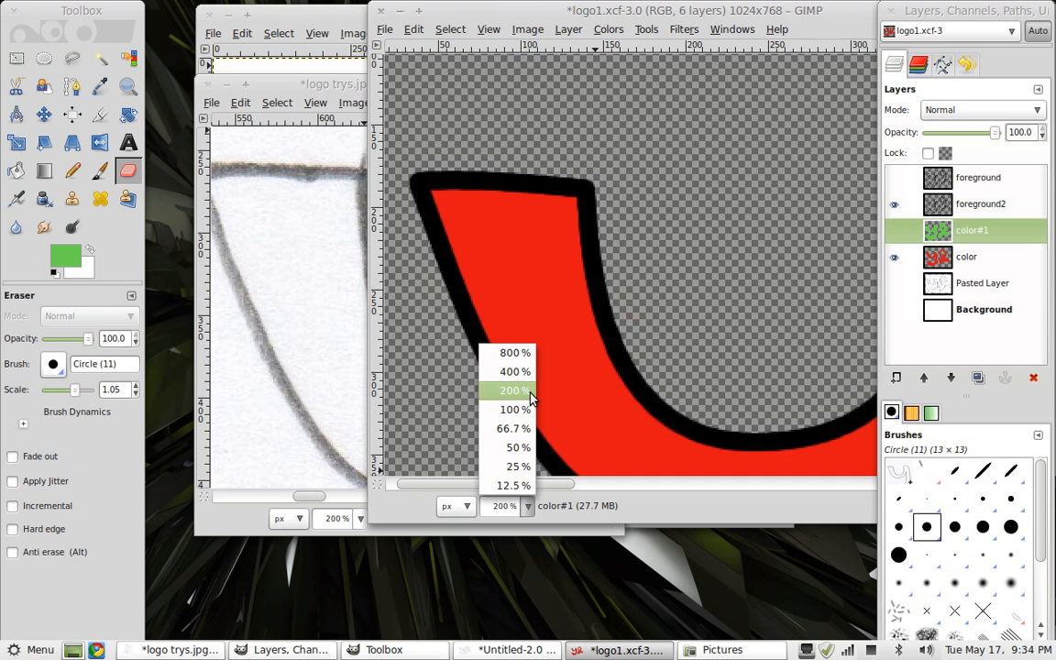
{"action": "left_click", "coordinate": [524, 428]}
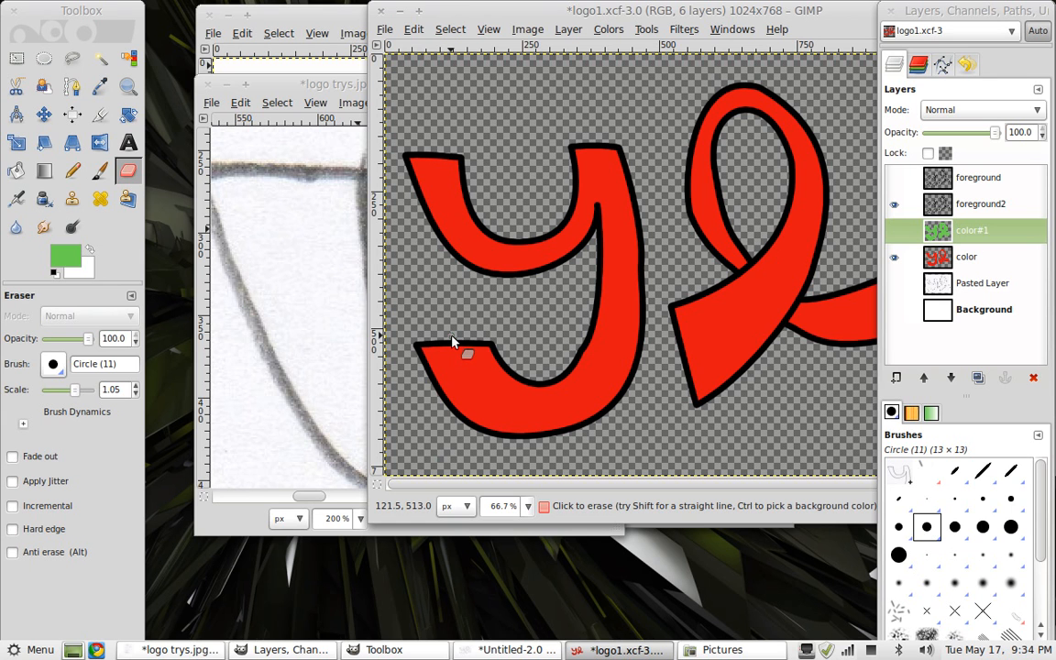
Minimize the GIMP image windows and the Pictures file manager window
{"action": "left_click", "coordinate": [400, 11]}
{"action": "left_click", "coordinate": [229, 88]}
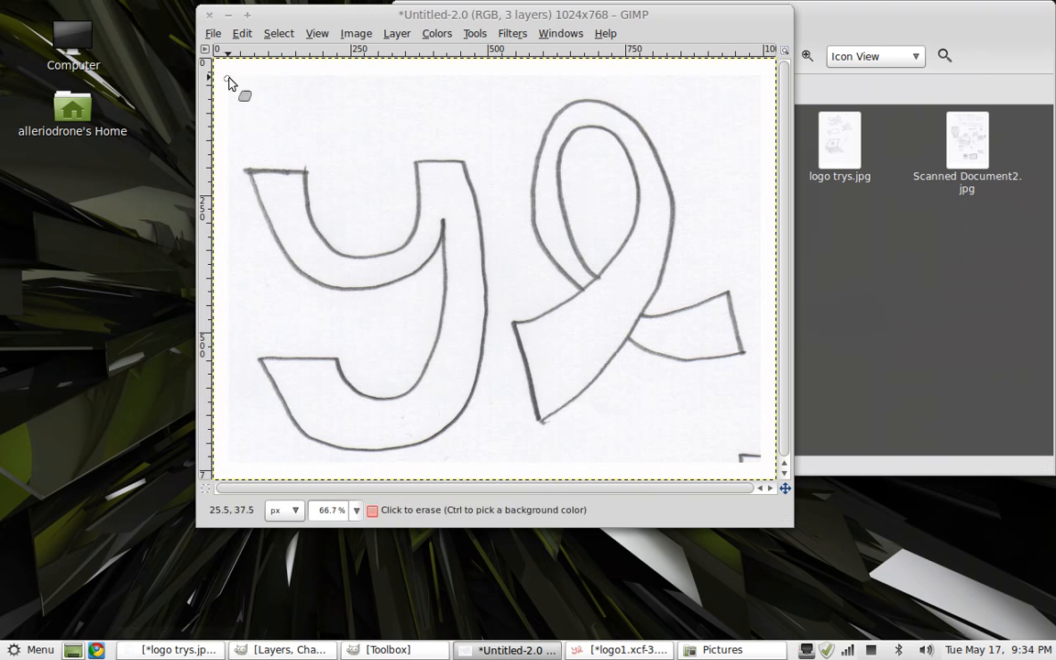
{"action": "left_click", "coordinate": [227, 15]}
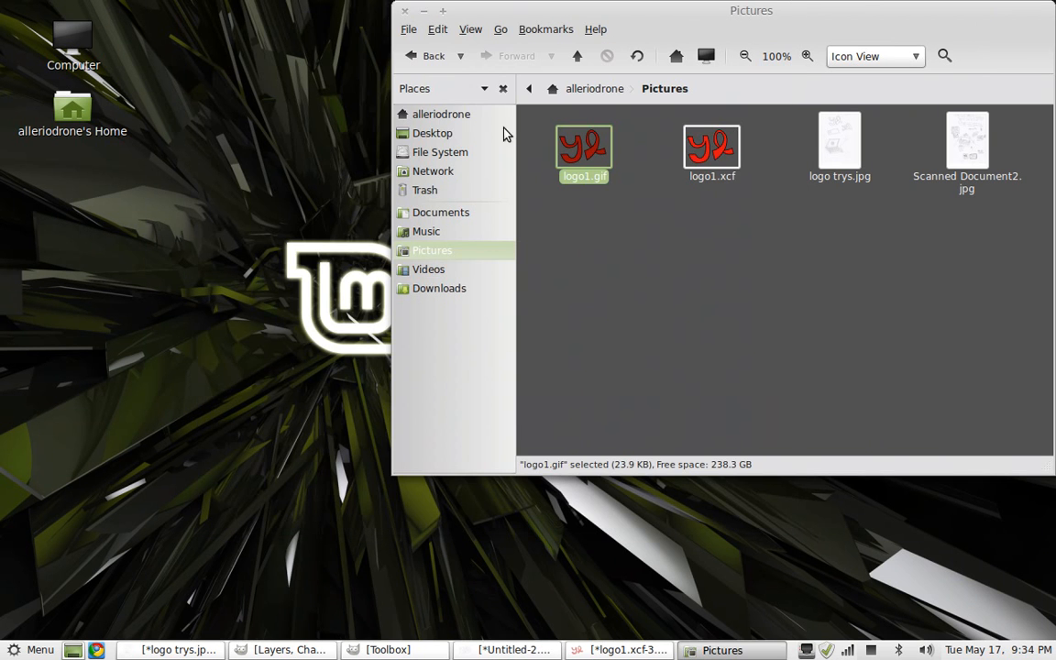
{"action": "left_click", "coordinate": [425, 11]}
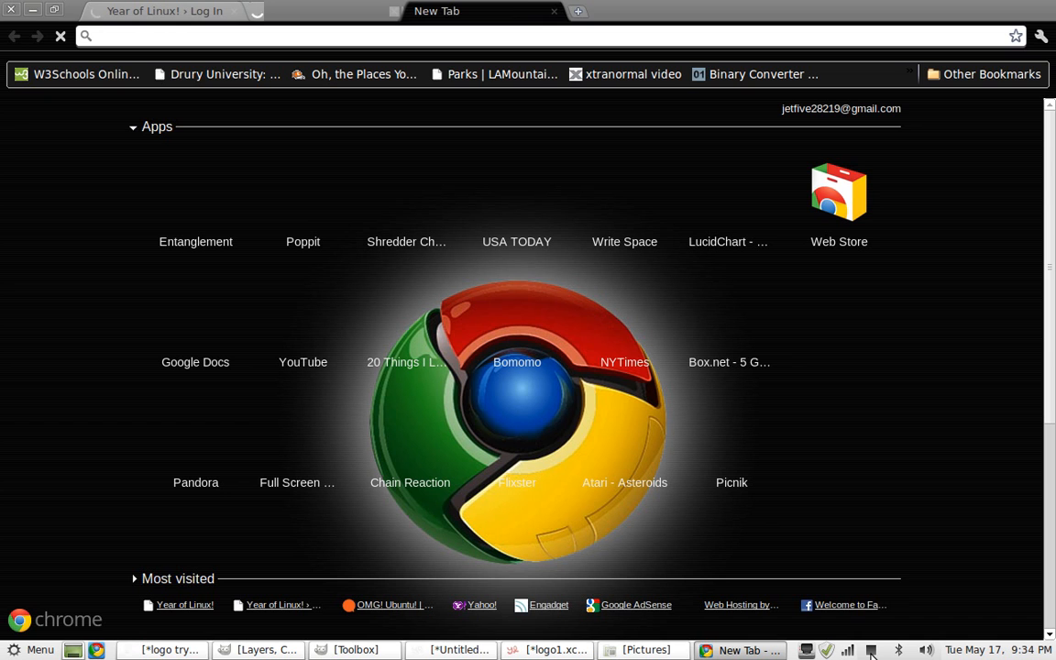
{"action": "left_click", "coordinate": [871, 651]}
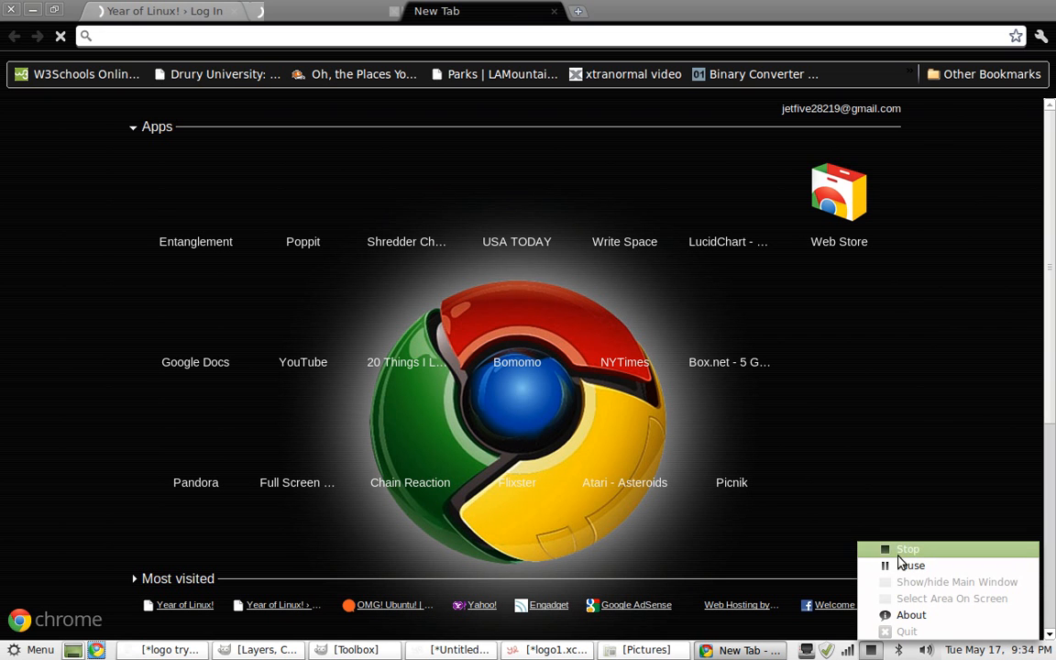